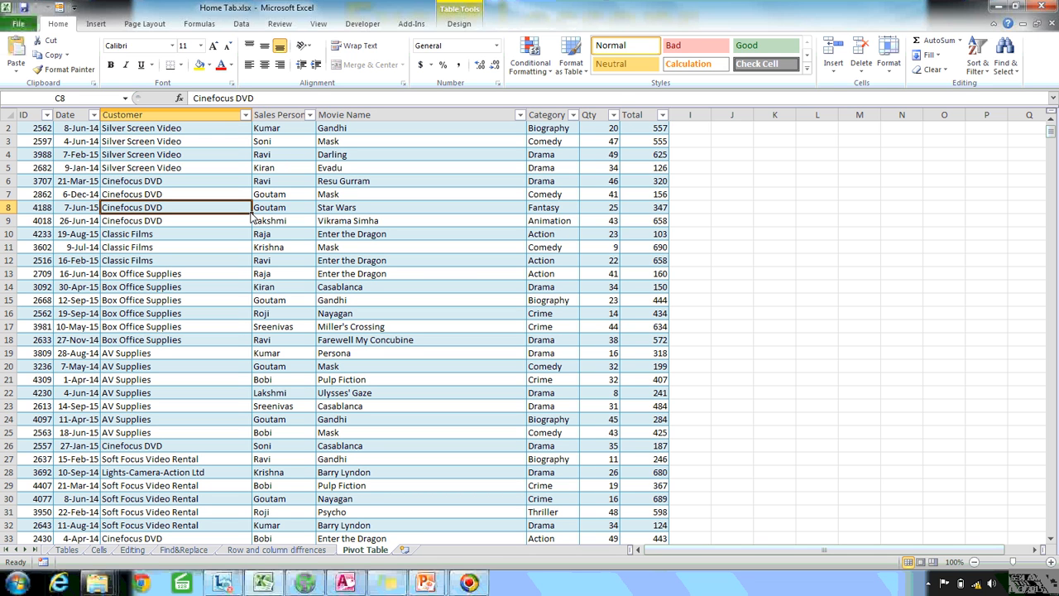
- Examine the Customer, Sales Person, Movie Name, Category, Qty and Total columns of the sales table on the Pivot Table sheet
{"action": "left_click", "coordinate": [278, 184]}
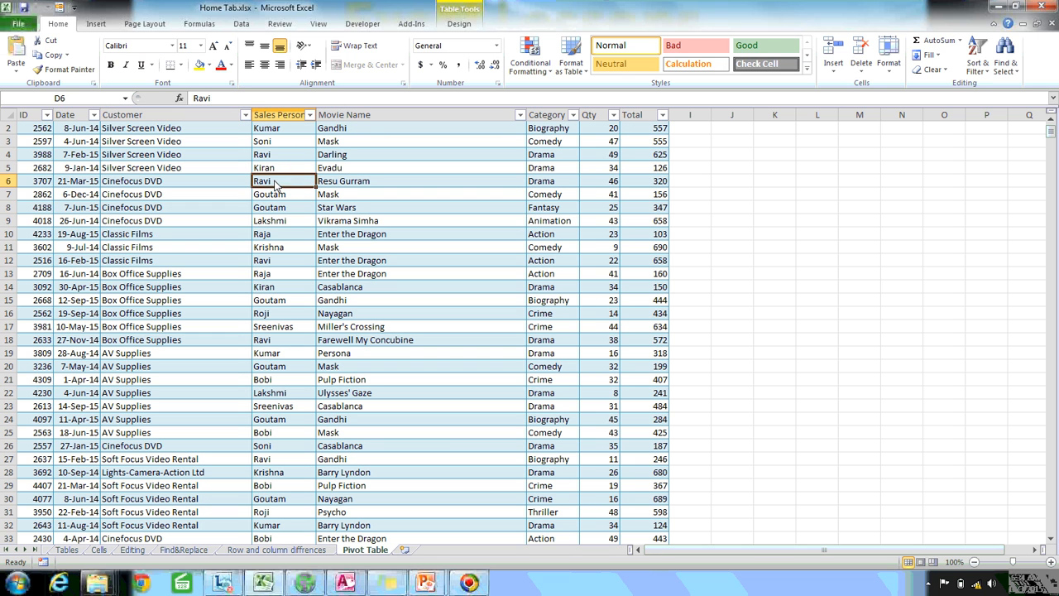
{"action": "left_click", "coordinate": [124, 171]}
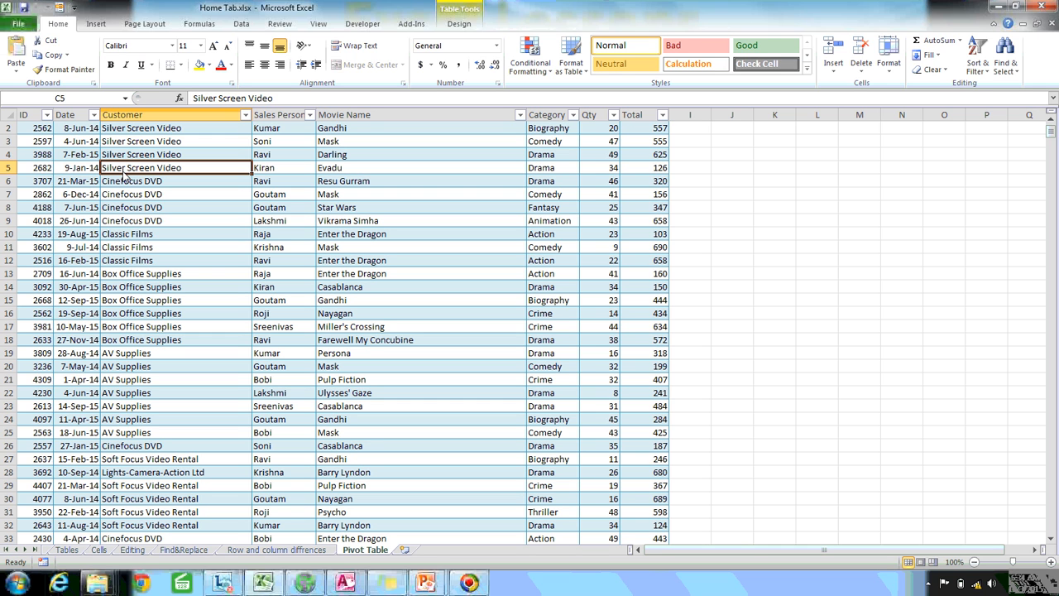
{"action": "left_click", "coordinate": [299, 197]}
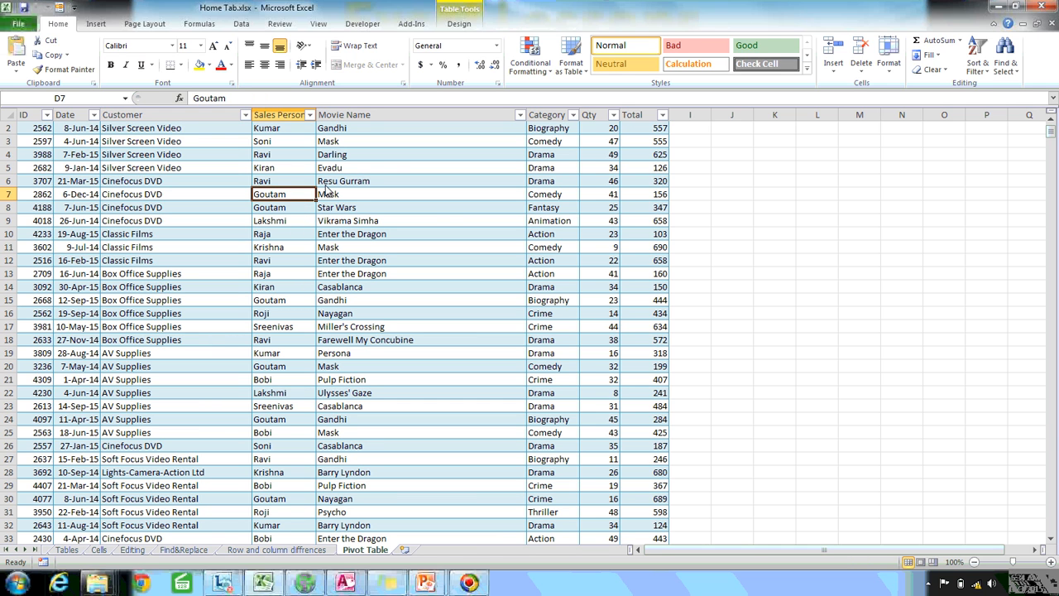
{"action": "left_click", "coordinate": [298, 168]}
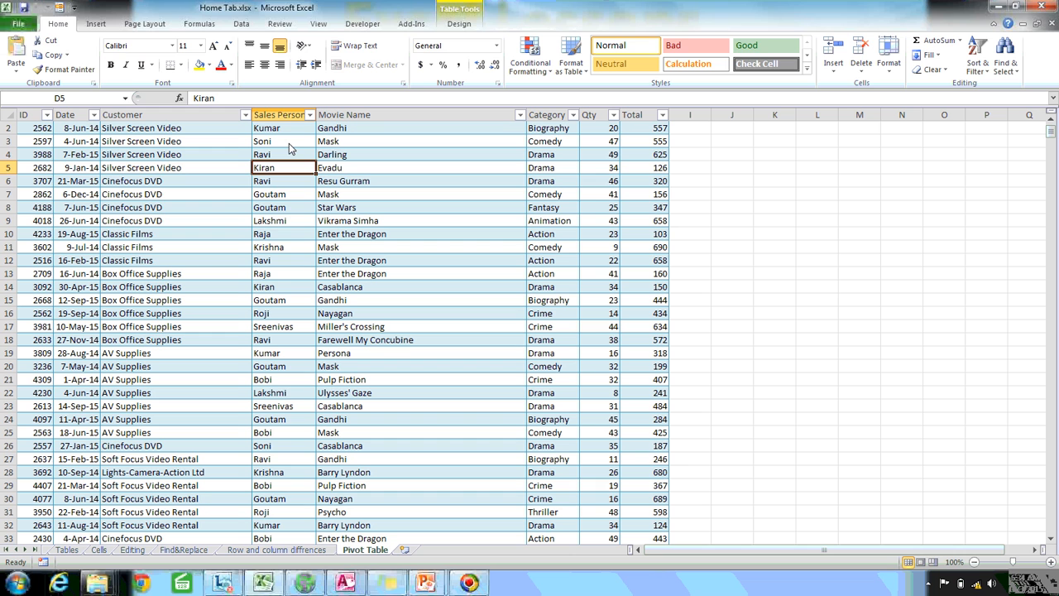
{"action": "left_click", "coordinate": [281, 111]}
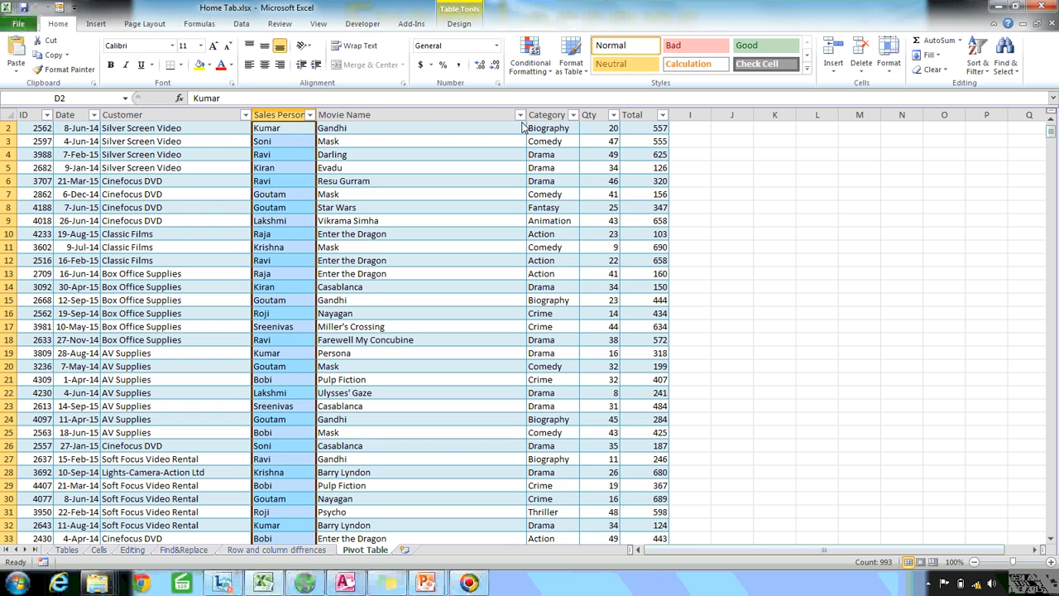
{"action": "left_click", "coordinate": [556, 111]}
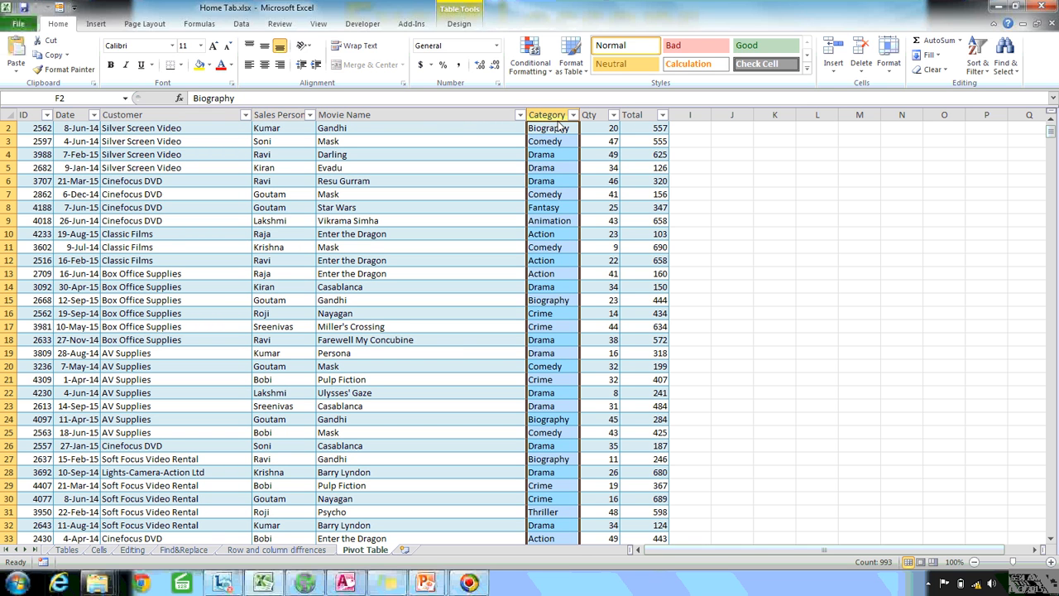
{"action": "left_click", "coordinate": [292, 116]}
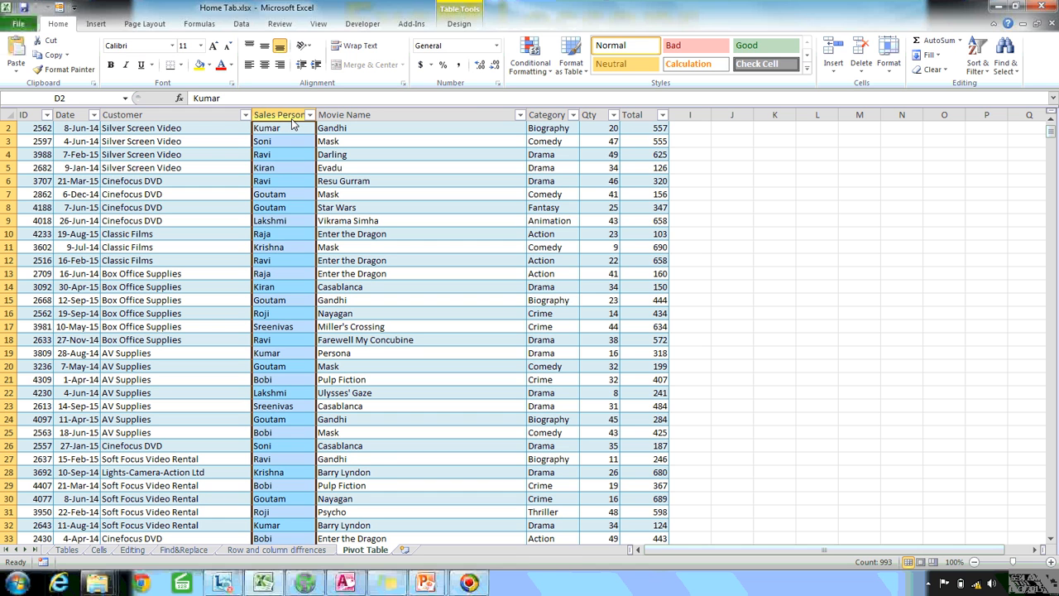
{"action": "left_click", "coordinate": [596, 117]}
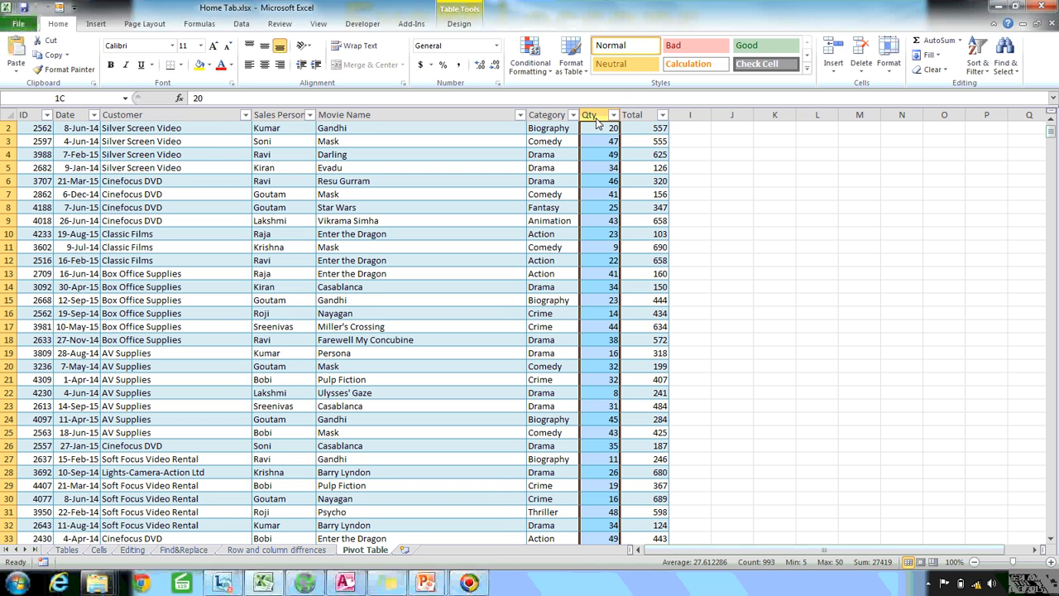
{"action": "left_click", "coordinate": [642, 119]}
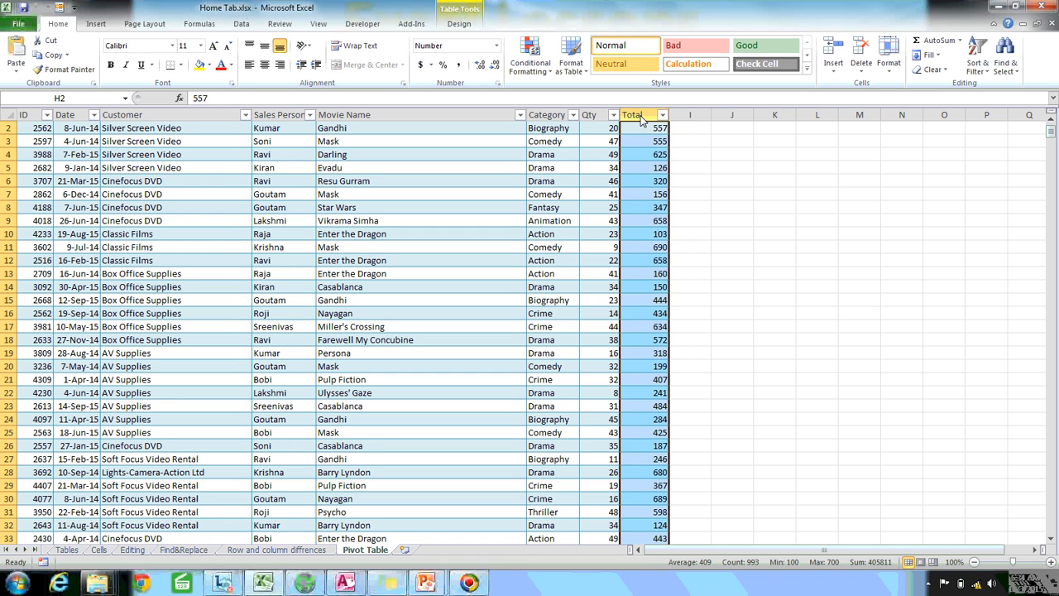
{"action": "left_click", "coordinate": [351, 195]}
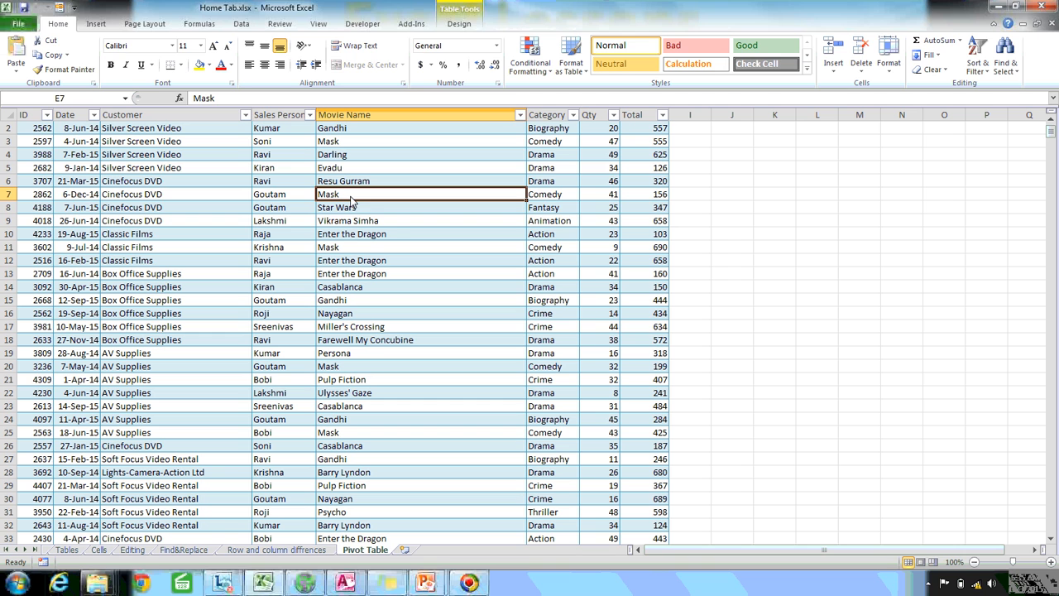
{"action": "left_click", "coordinate": [381, 225]}
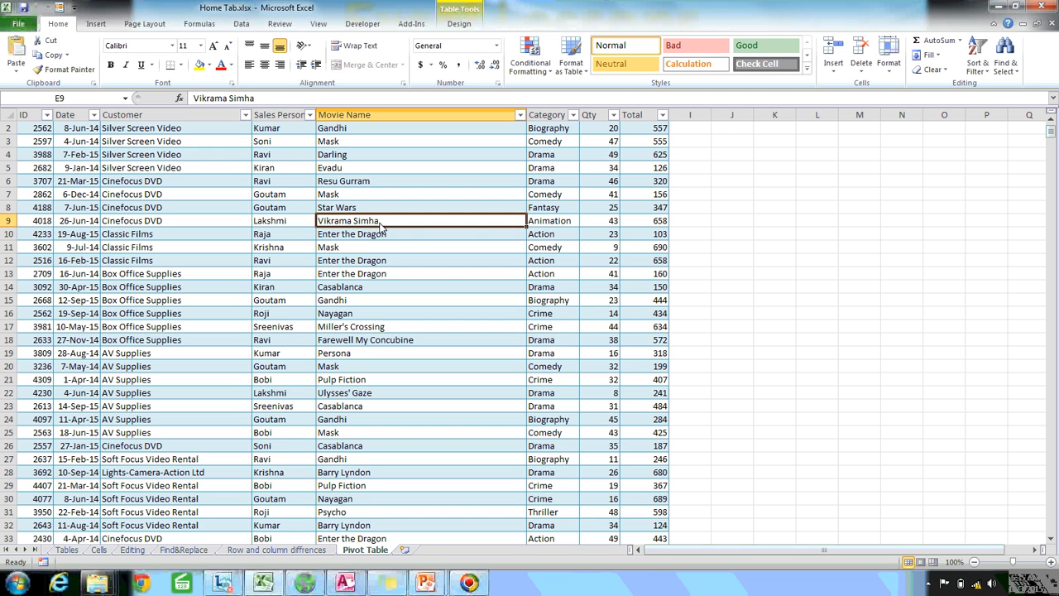
{"action": "left_click", "coordinate": [242, 197]}
{"action": "left_click", "coordinate": [96, 23]}
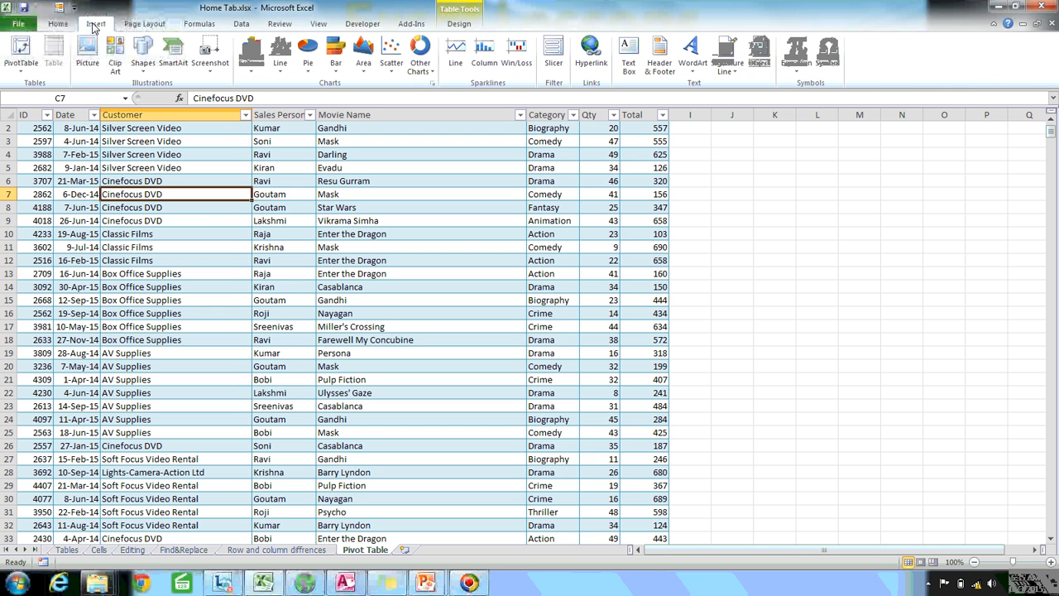
{"action": "left_click", "coordinate": [23, 51]}
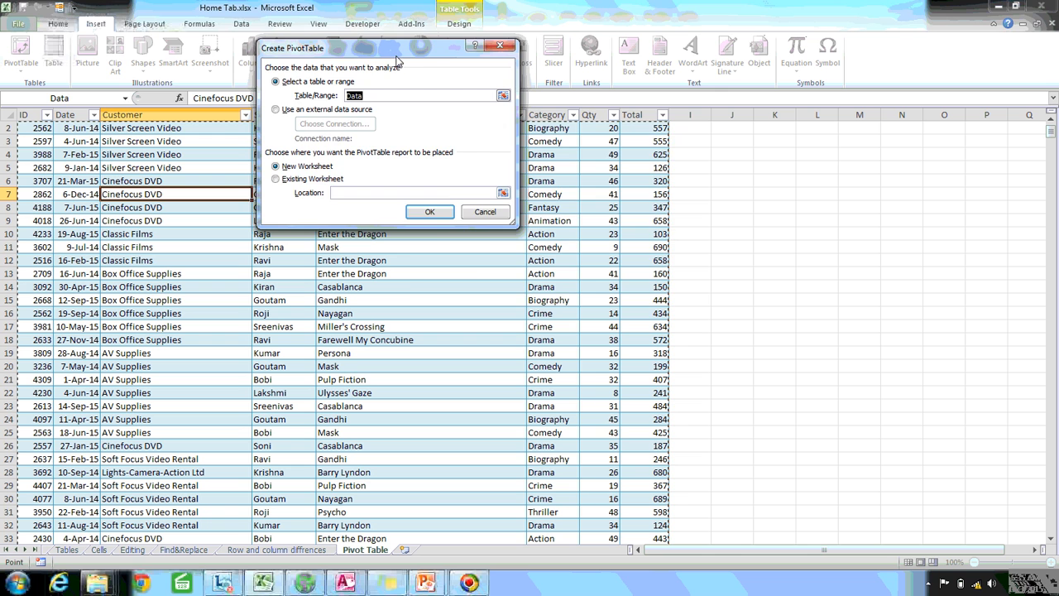
{"action": "left_click_drag", "start_coordinate": [398, 60], "coordinate": [579, 132]}
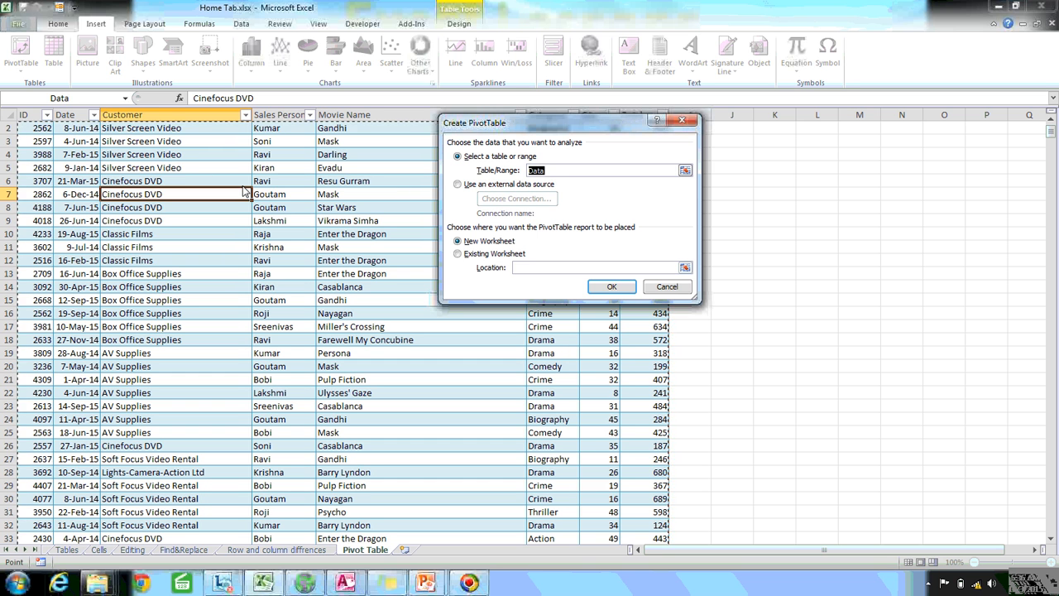
{"action": "left_click", "coordinate": [690, 122]}
- Try placing a PivotTable of the Data table on the existing worksheet at cell K2, and undo it
{"action": "left_click", "coordinate": [283, 221]}
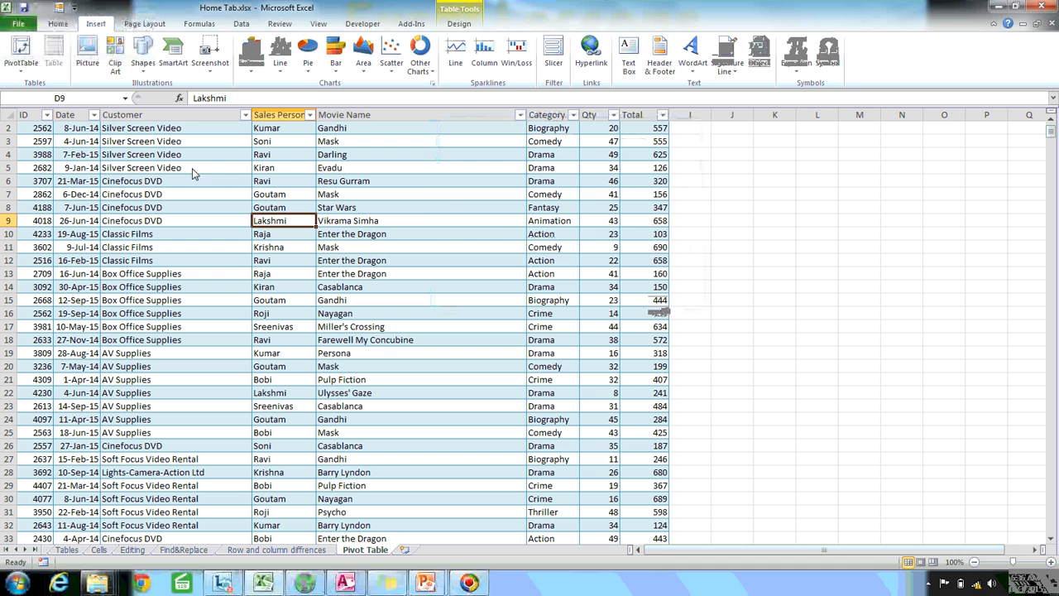
{"action": "left_click", "coordinate": [14, 51]}
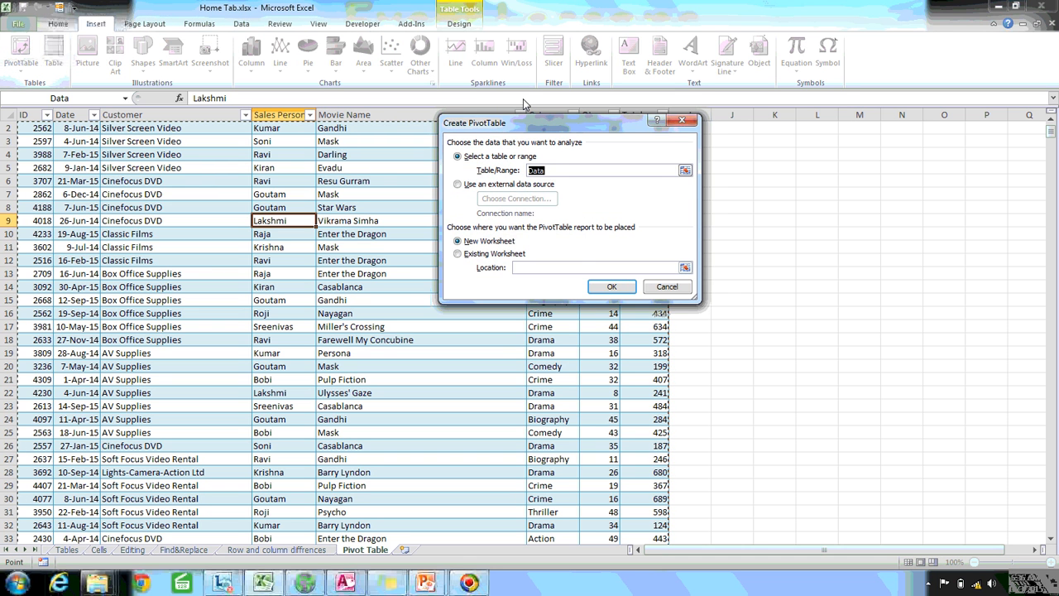
{"action": "left_click_drag", "start_coordinate": [529, 123], "coordinate": [669, 83]}
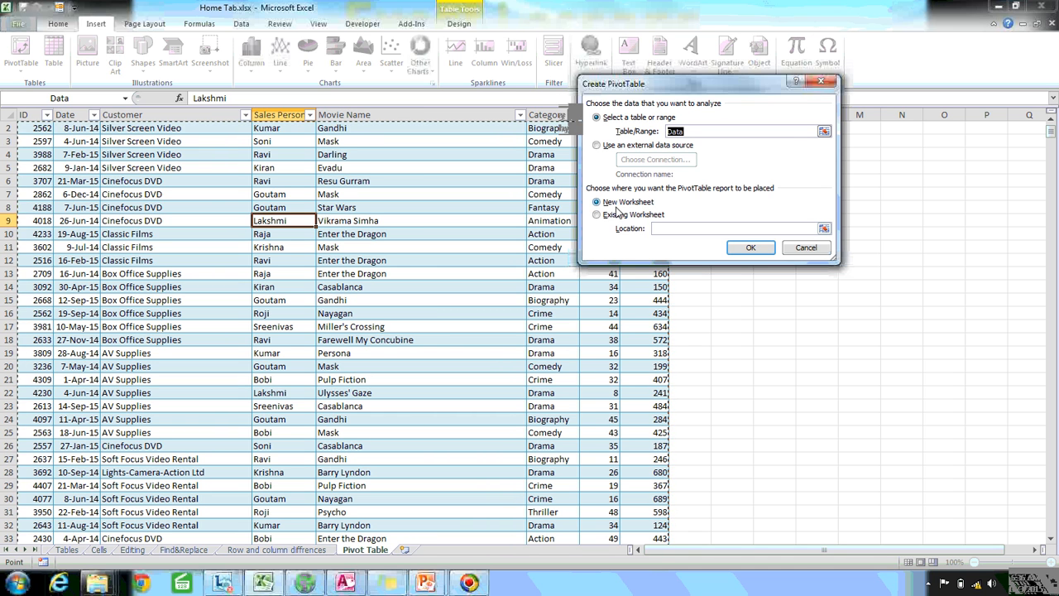
{"action": "left_click", "coordinate": [596, 215]}
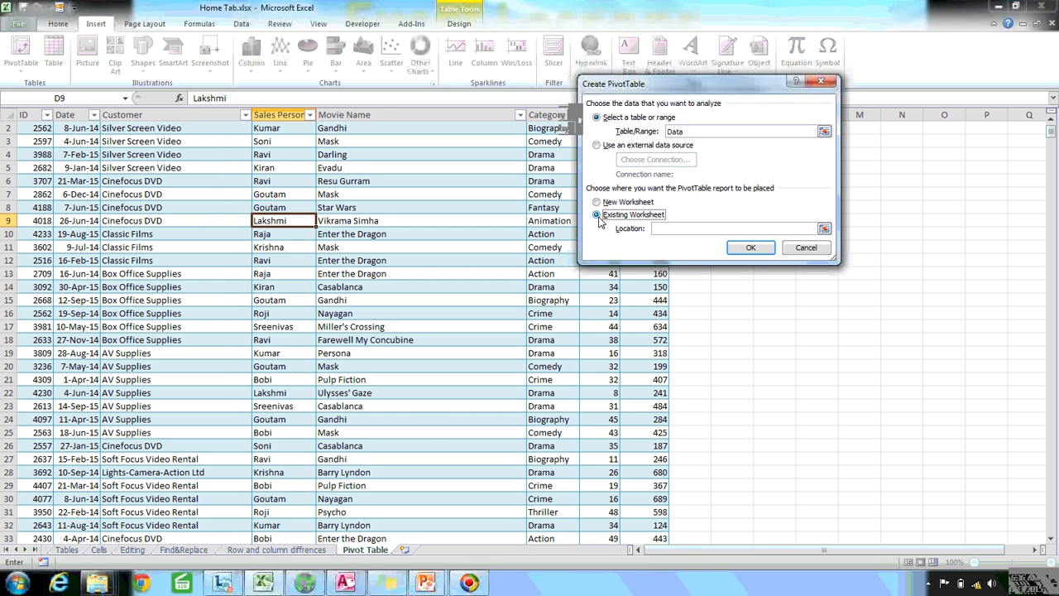
{"action": "left_click_drag", "start_coordinate": [737, 81], "coordinate": [462, 58]}
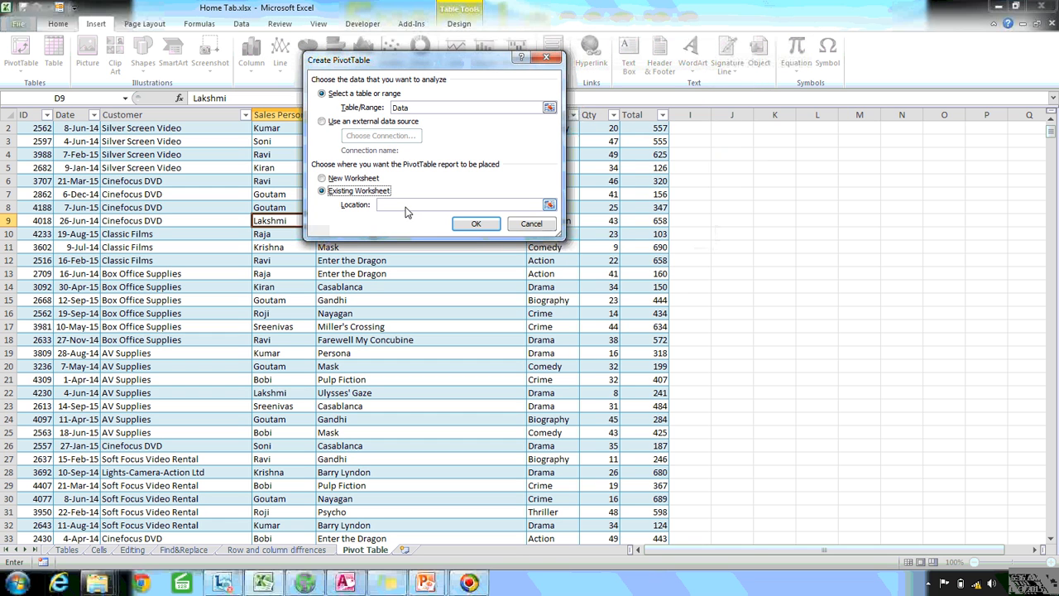
{"action": "left_click", "coordinate": [771, 130]}
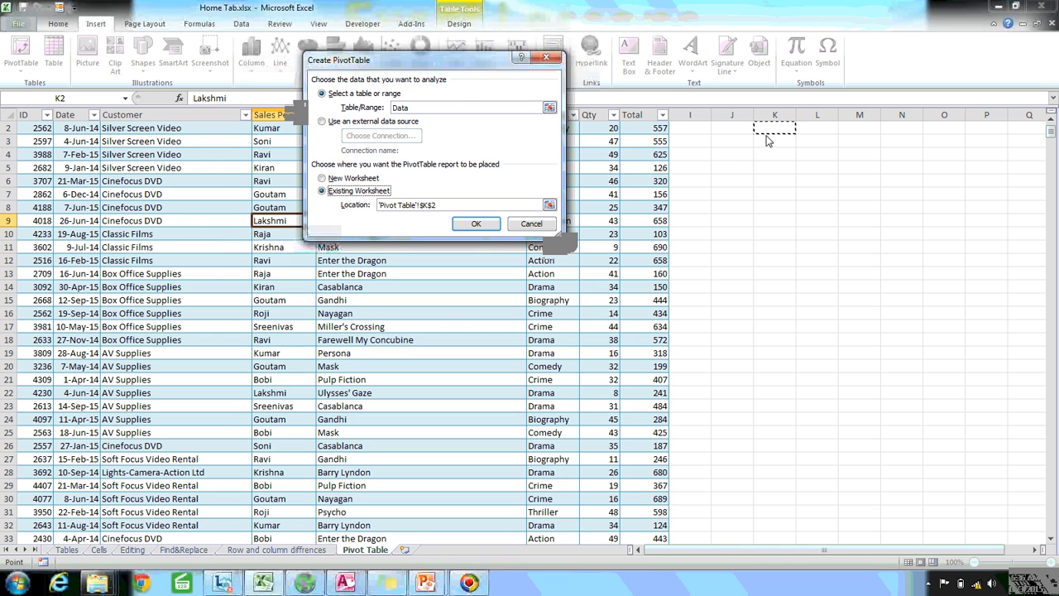
{"action": "left_click_drag", "start_coordinate": [440, 207], "coordinate": [379, 207]}
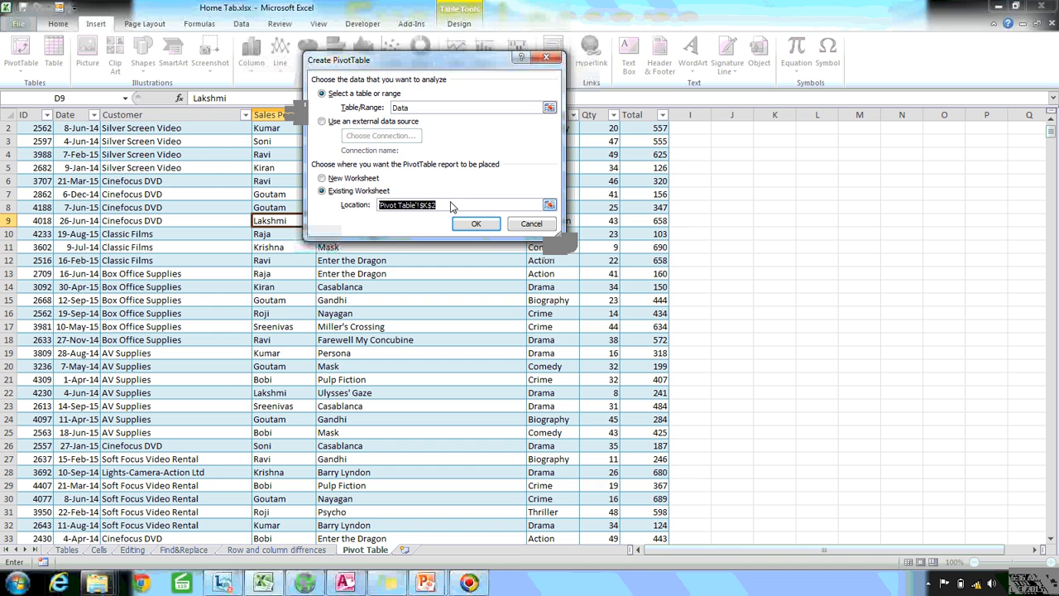
{"action": "left_click", "coordinate": [454, 206]}
{"action": "left_click", "coordinate": [479, 224]}
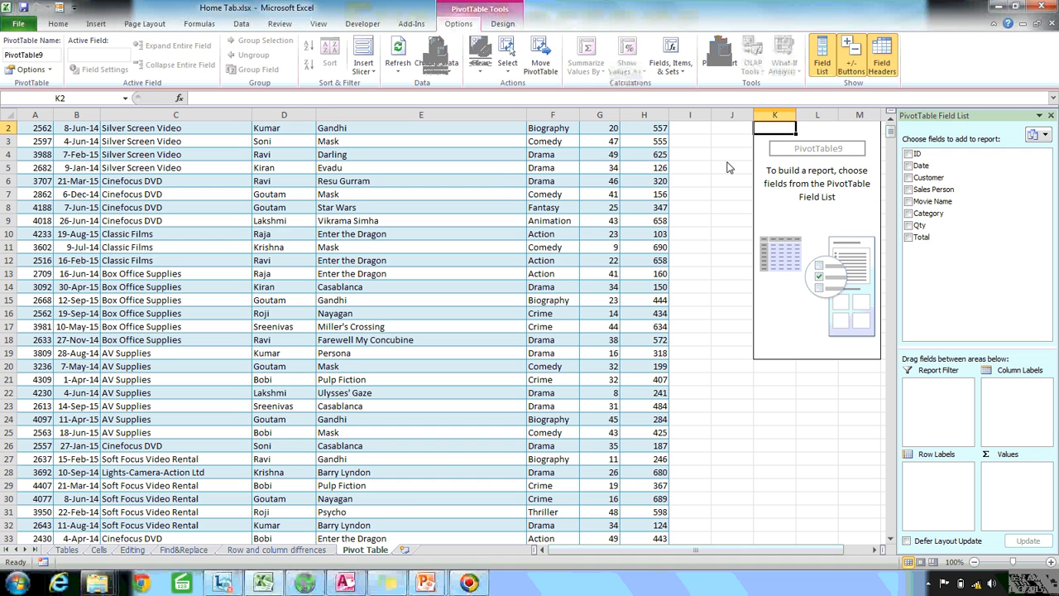
{"action": "key", "text": "ctrl+z"}
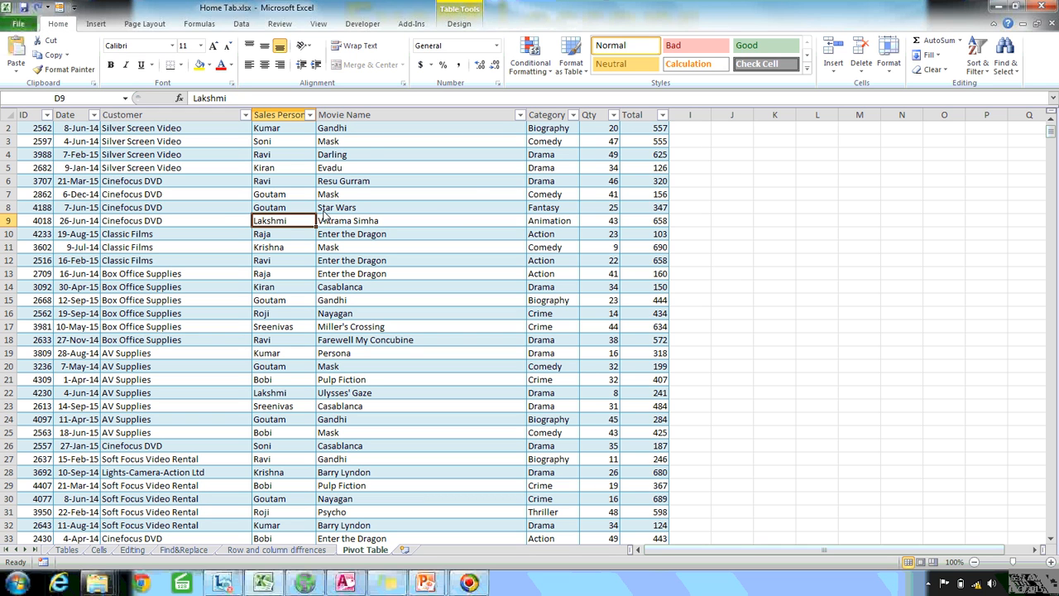
- Create a PivotTable from the Data table on a new worksheet
{"action": "left_click", "coordinate": [94, 24]}
{"action": "left_click", "coordinate": [21, 52]}
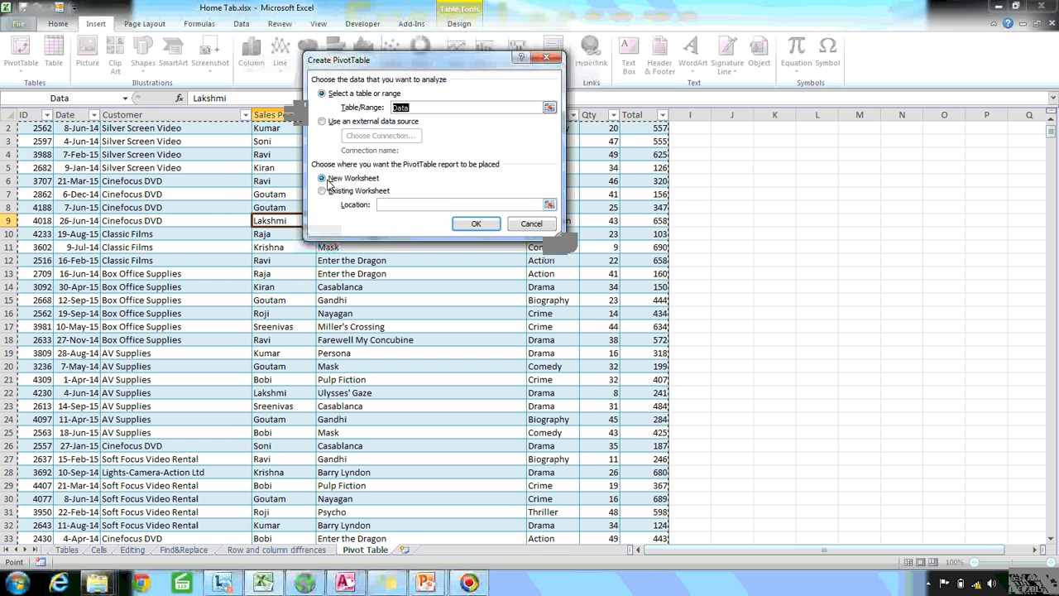
{"action": "left_click", "coordinate": [475, 224]}
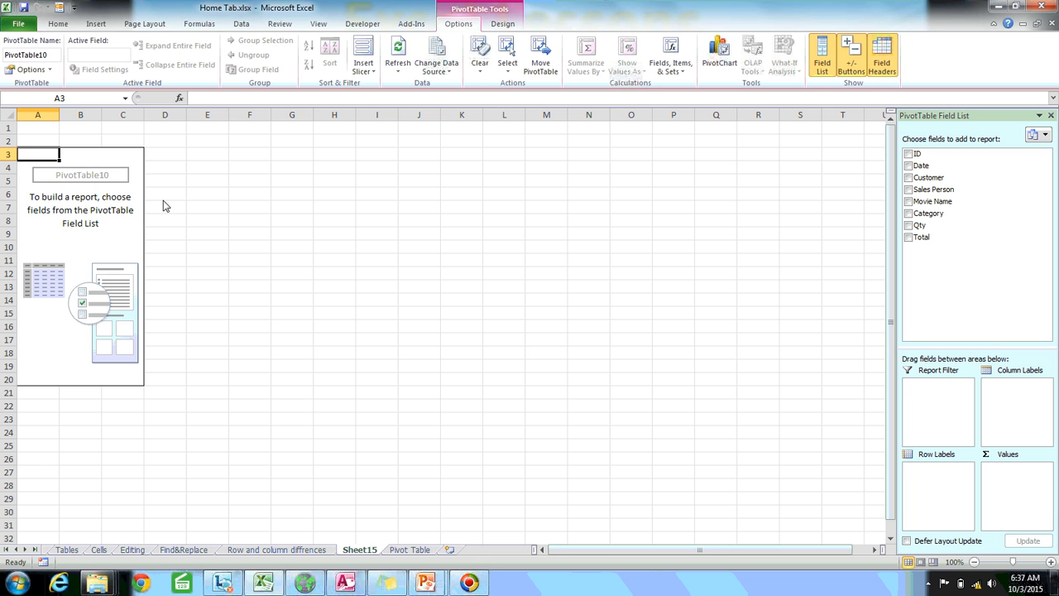
- Examine which PivotTable tools are offered with a cell outside and a cell inside the empty report selected
{"action": "left_click", "coordinate": [337, 180]}
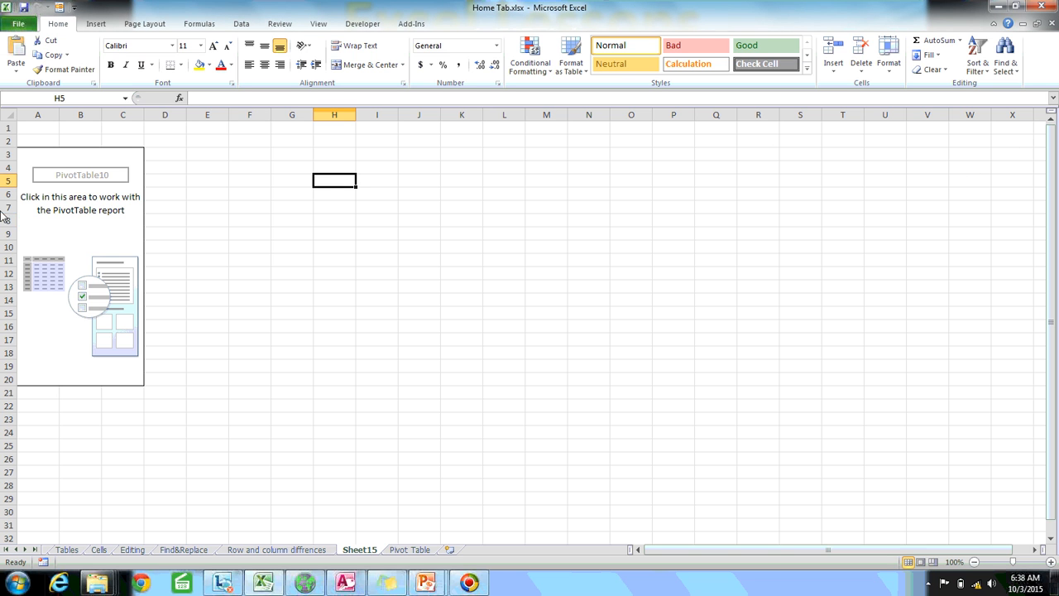
{"action": "left_click", "coordinate": [35, 167]}
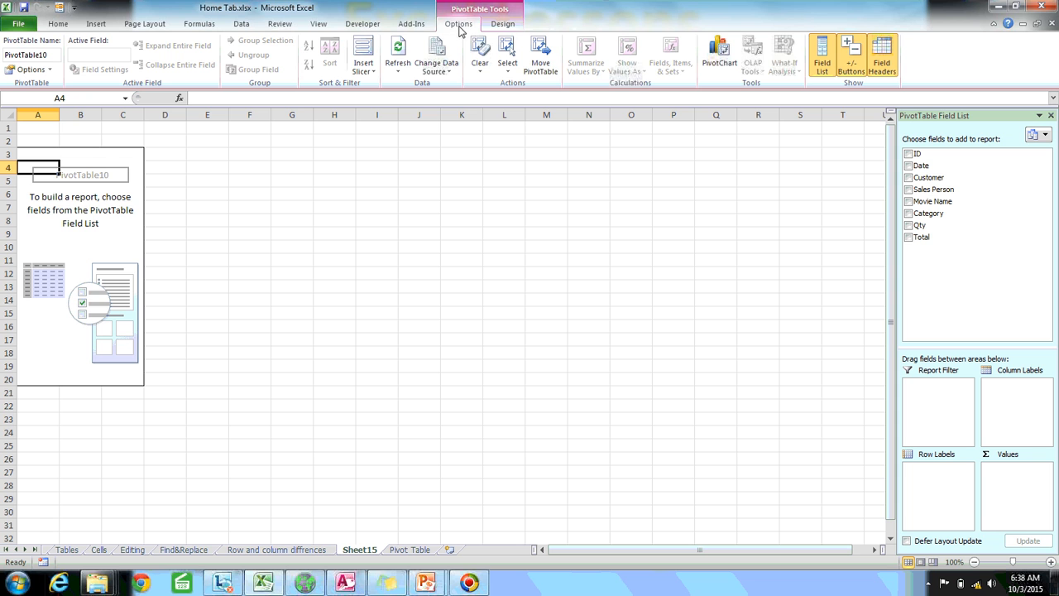
{"action": "left_click", "coordinate": [501, 27]}
{"action": "left_click", "coordinate": [475, 25]}
- Add the Category field to the PivotTable as row labels and the Qty and Total fields as summed values
{"action": "left_click", "coordinate": [75, 219]}
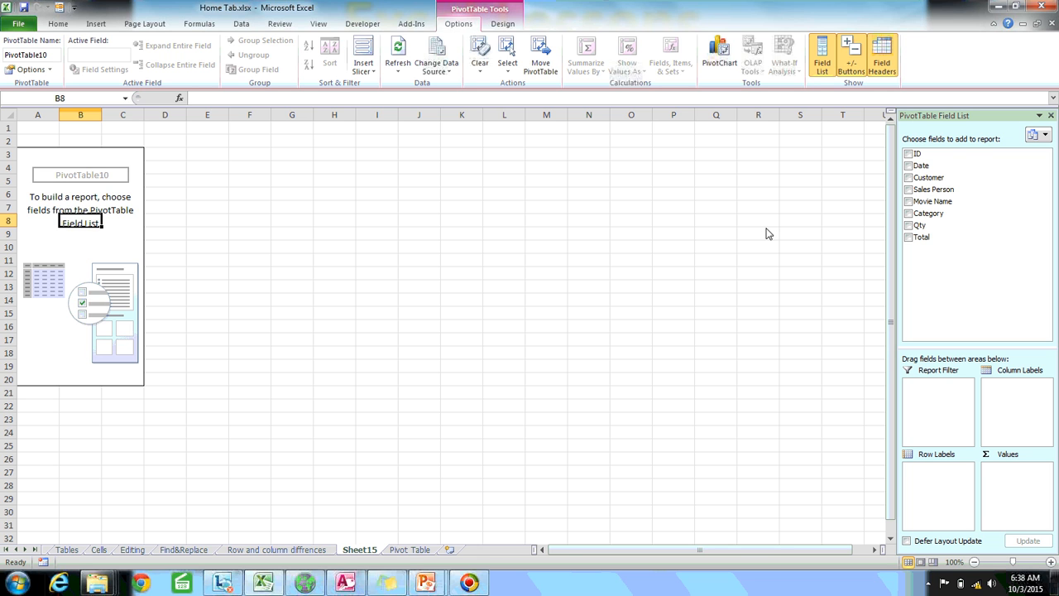
{"action": "left_click", "coordinate": [908, 215]}
{"action": "left_click", "coordinate": [909, 226]}
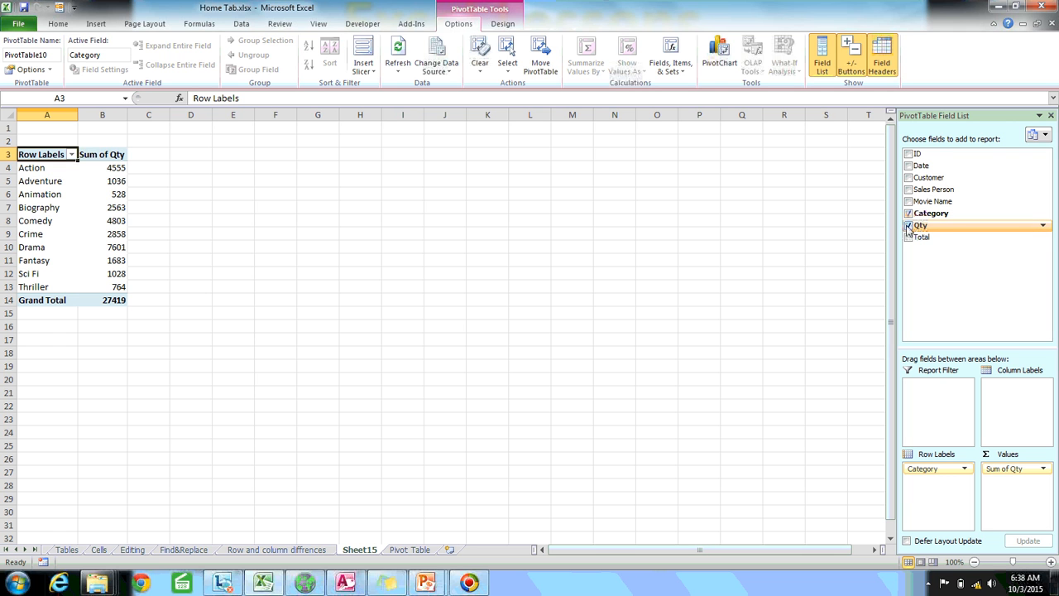
{"action": "left_click", "coordinate": [908, 237]}
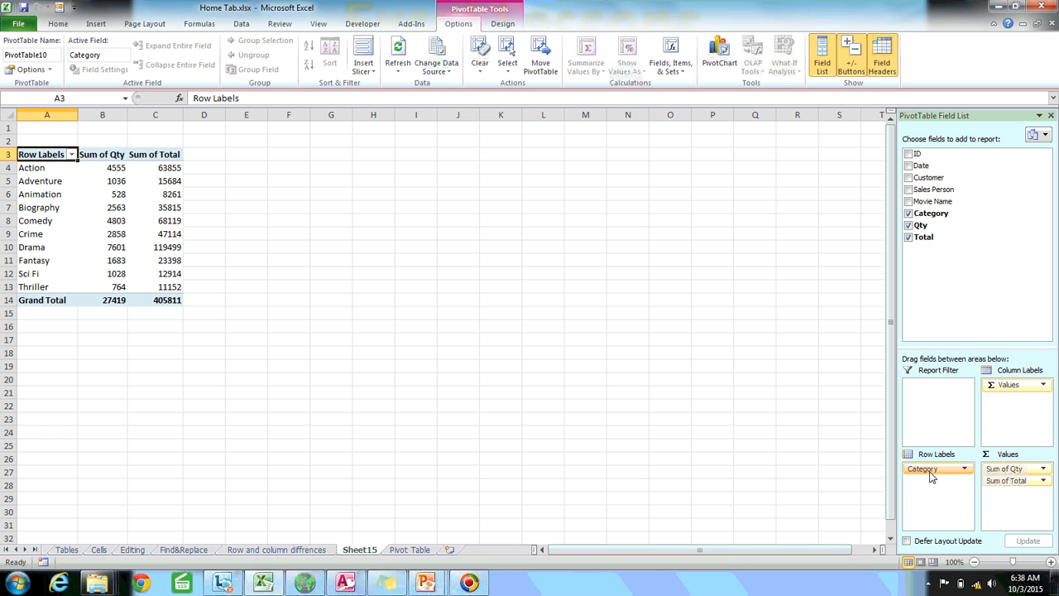
- Examine the category row labels and their Sum of Qty and Sum of Total values in the PivotTable
{"action": "left_click", "coordinate": [45, 171]}
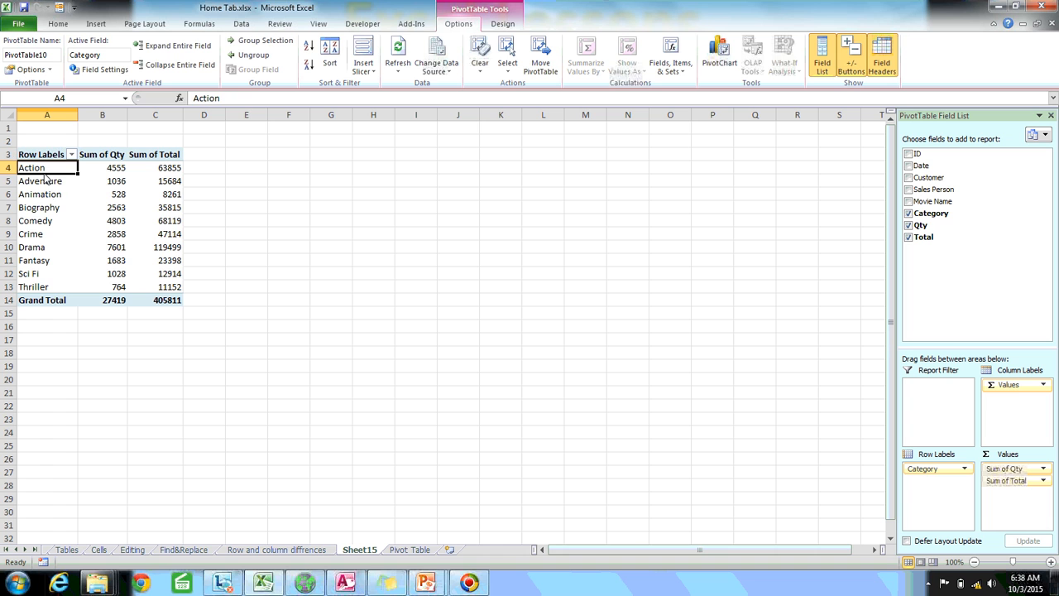
{"action": "left_click", "coordinate": [38, 291], "text": "shift"}
{"action": "left_click", "coordinate": [114, 170]}
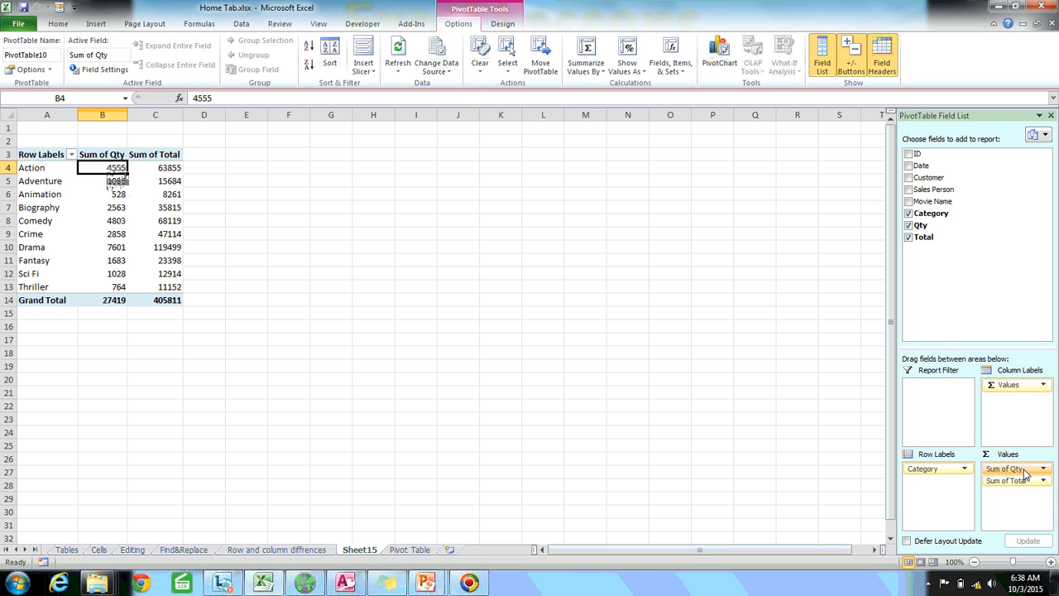
{"action": "left_click", "coordinate": [109, 287]}
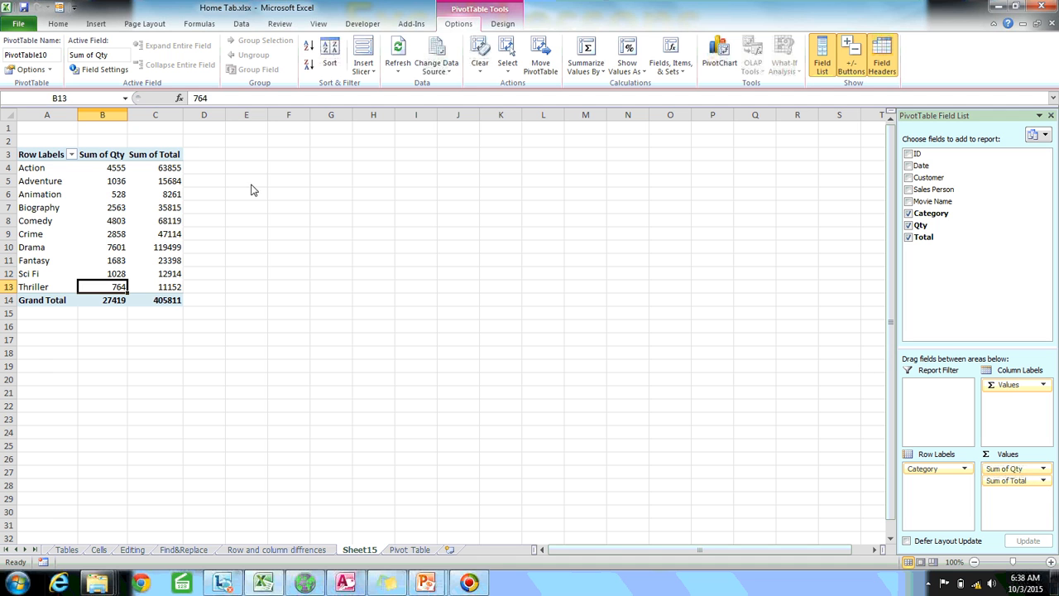
{"action": "left_click", "coordinate": [164, 169]}
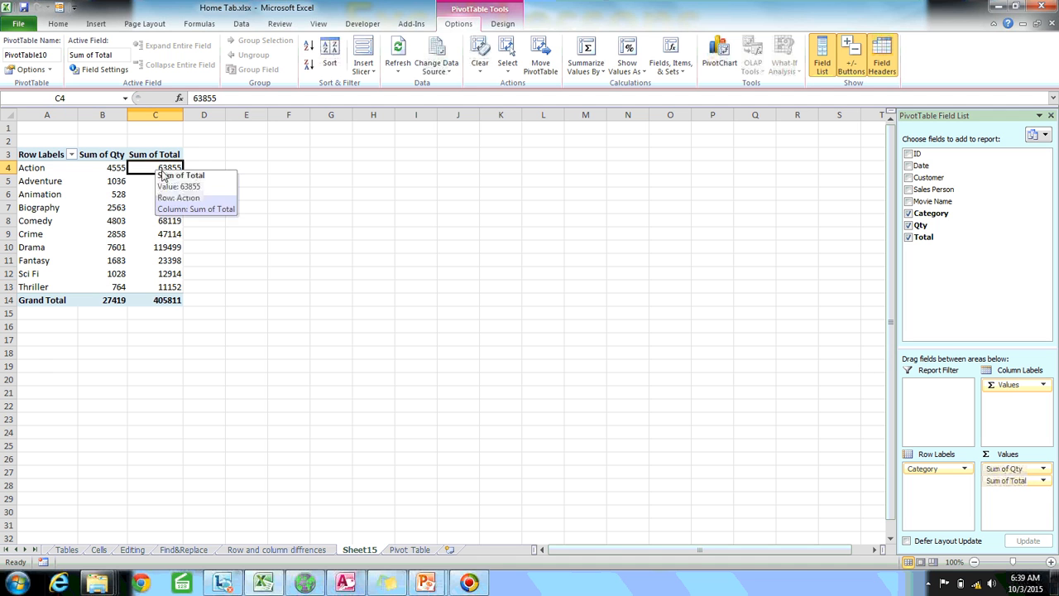
{"action": "left_click", "coordinate": [168, 287], "text": "shift"}
{"action": "left_click", "coordinate": [78, 207]}
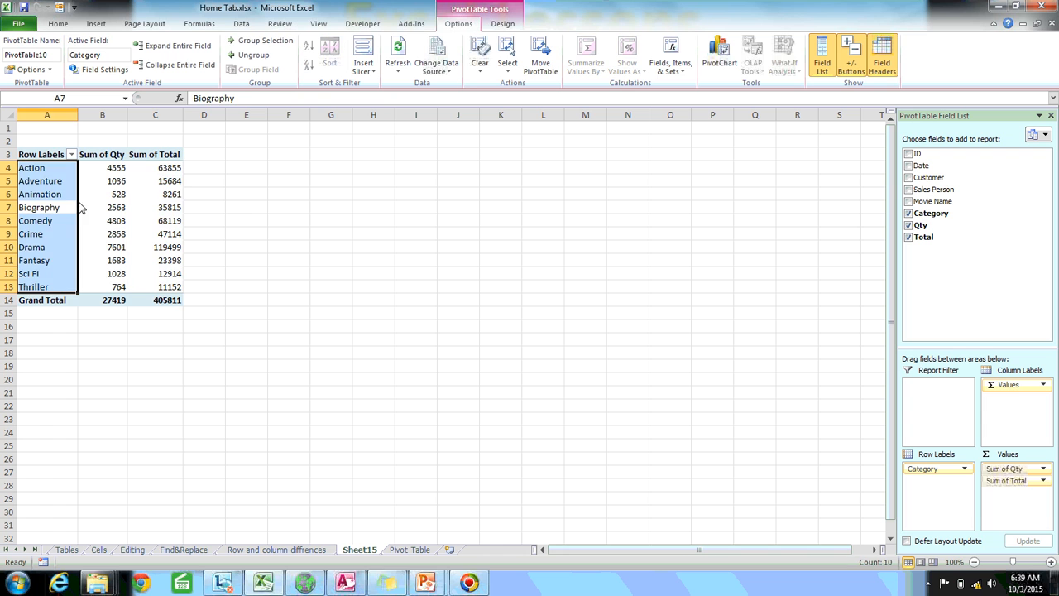
- Apply the Comma Style to the Sum of Total values of all categories from Action to Thriller, leaving out the grand total
{"action": "left_click", "coordinate": [169, 182]}
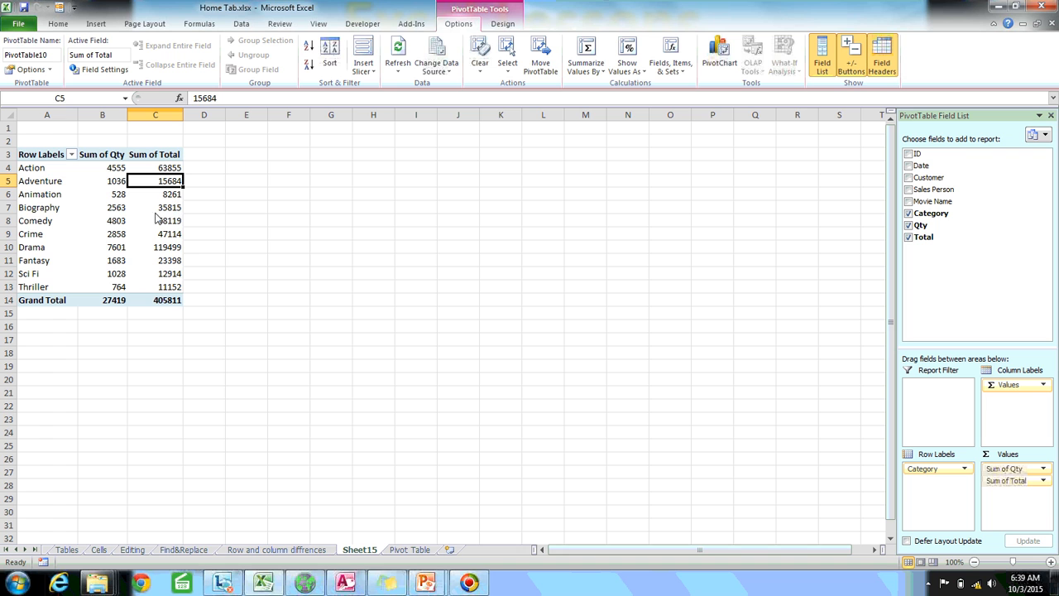
{"action": "mouse_move", "coordinate": [169, 212]}
{"action": "left_click", "coordinate": [147, 169]}
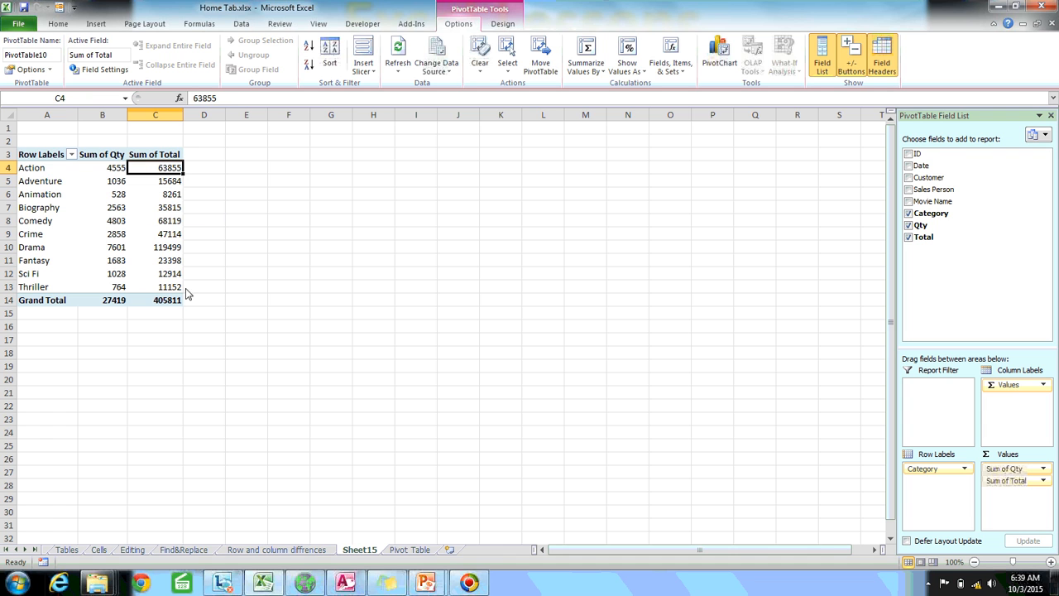
{"action": "left_click", "coordinate": [172, 288], "text": "shift"}
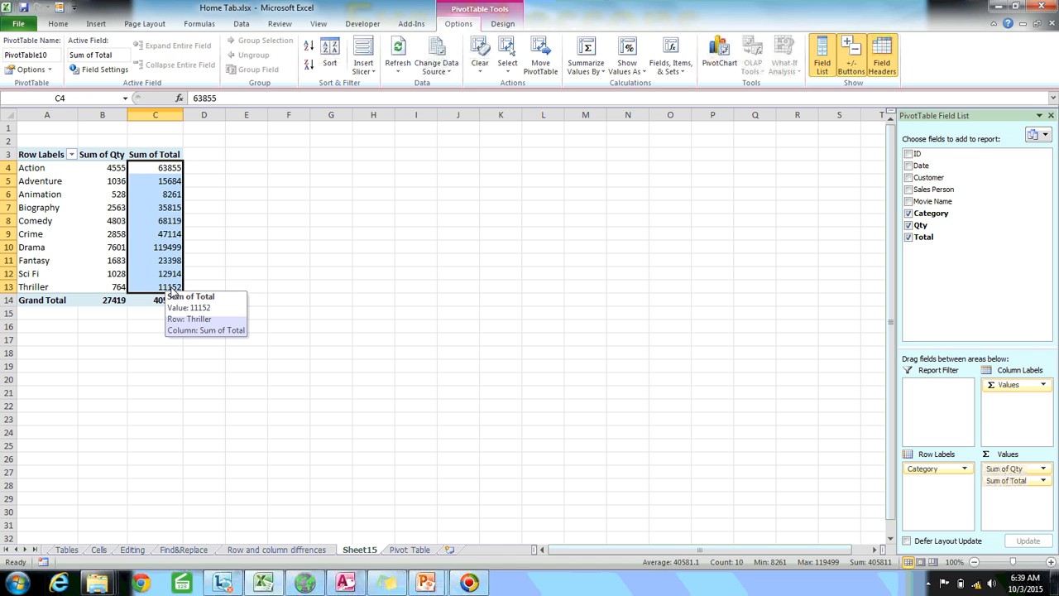
{"action": "left_click", "coordinate": [57, 23]}
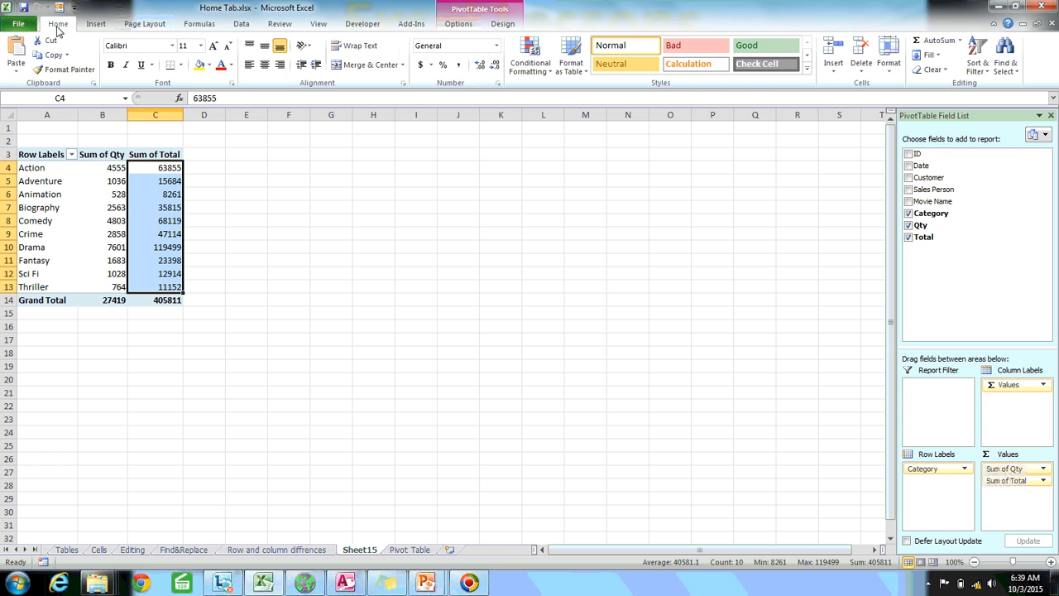
{"action": "left_click", "coordinate": [458, 66]}
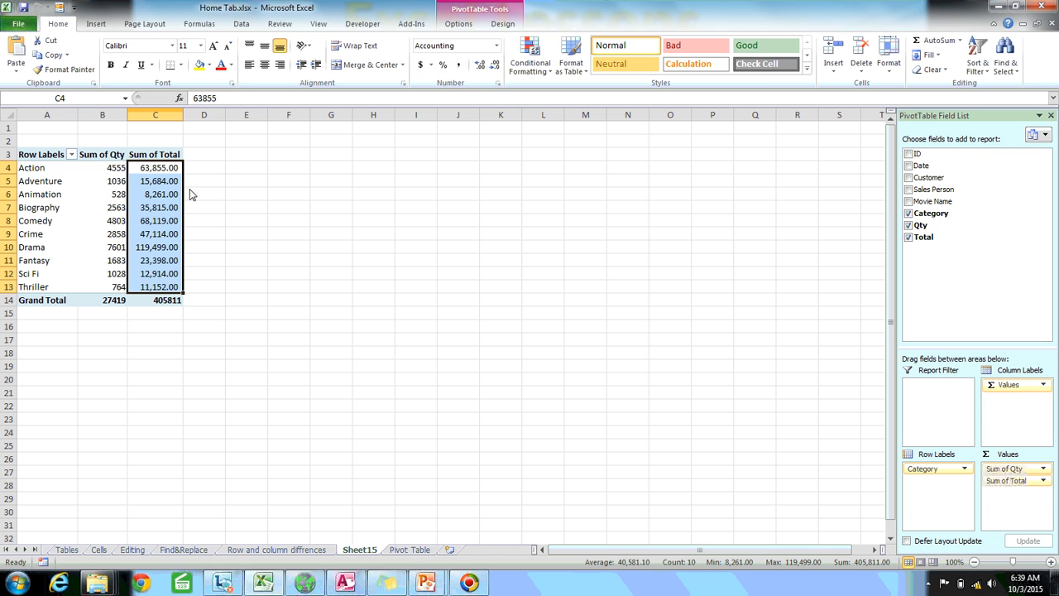
{"action": "mouse_move", "coordinate": [178, 190]}
{"action": "left_click", "coordinate": [168, 173]}
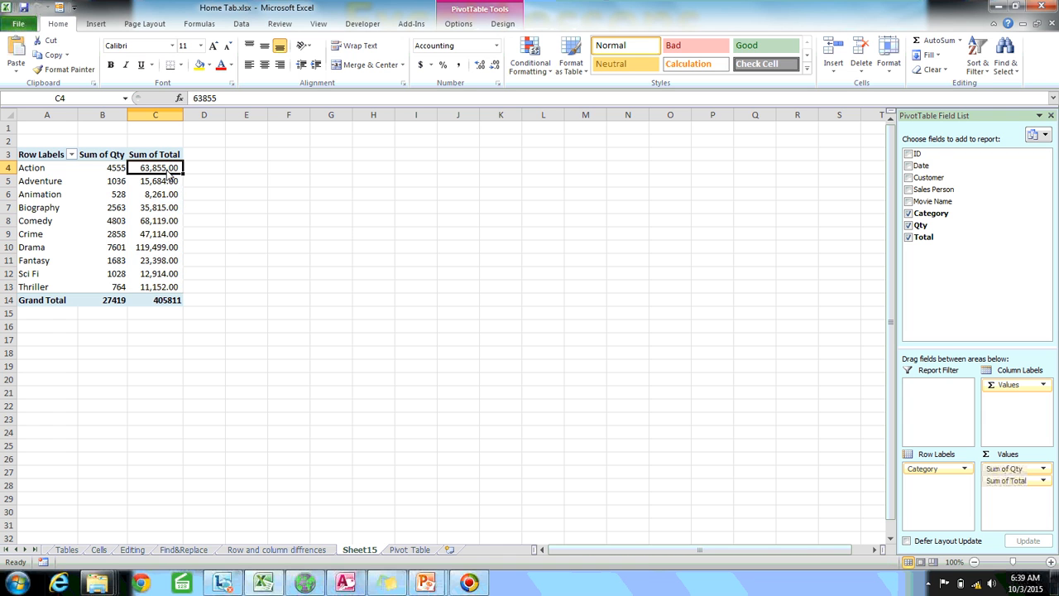
{"action": "left_click", "coordinate": [166, 288], "text": "shift"}
{"action": "left_click", "coordinate": [164, 222]}
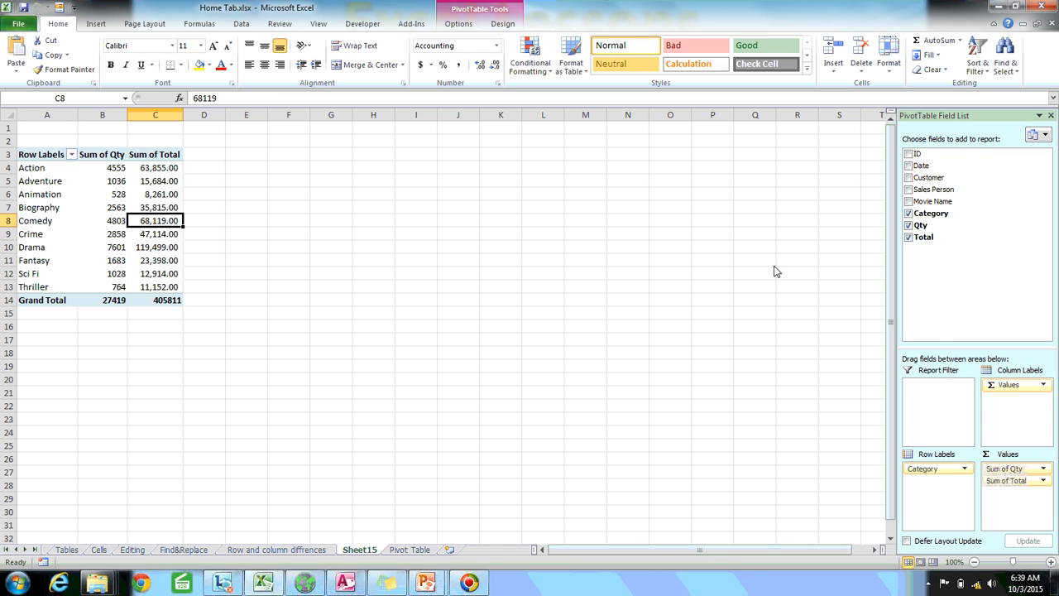
- Replace the Category row labels with Movie Name and check the number formatting of the Sum of Total values
{"action": "left_click", "coordinate": [910, 214]}
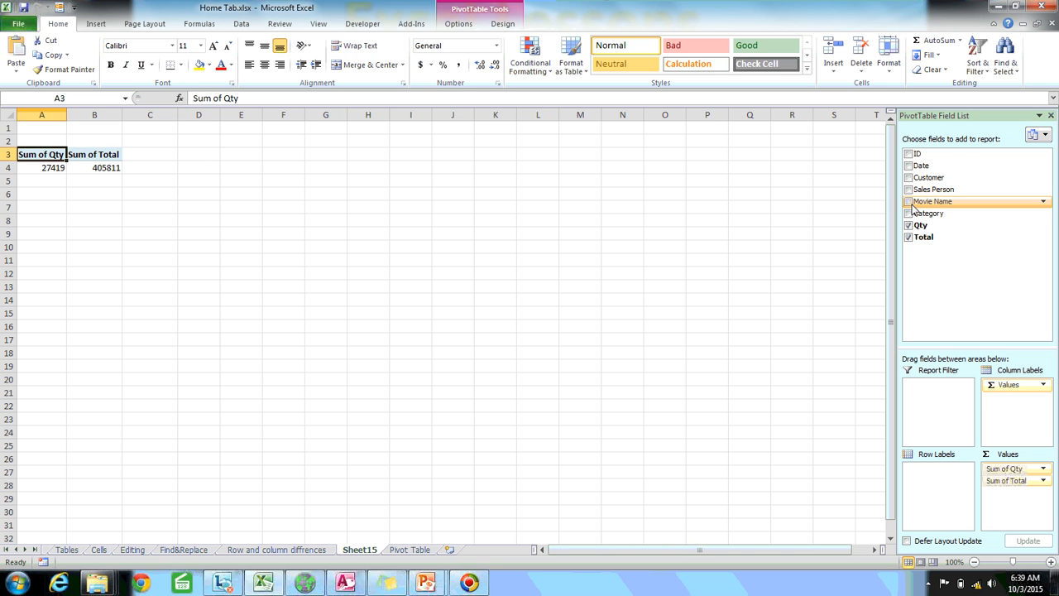
{"action": "left_click", "coordinate": [909, 202]}
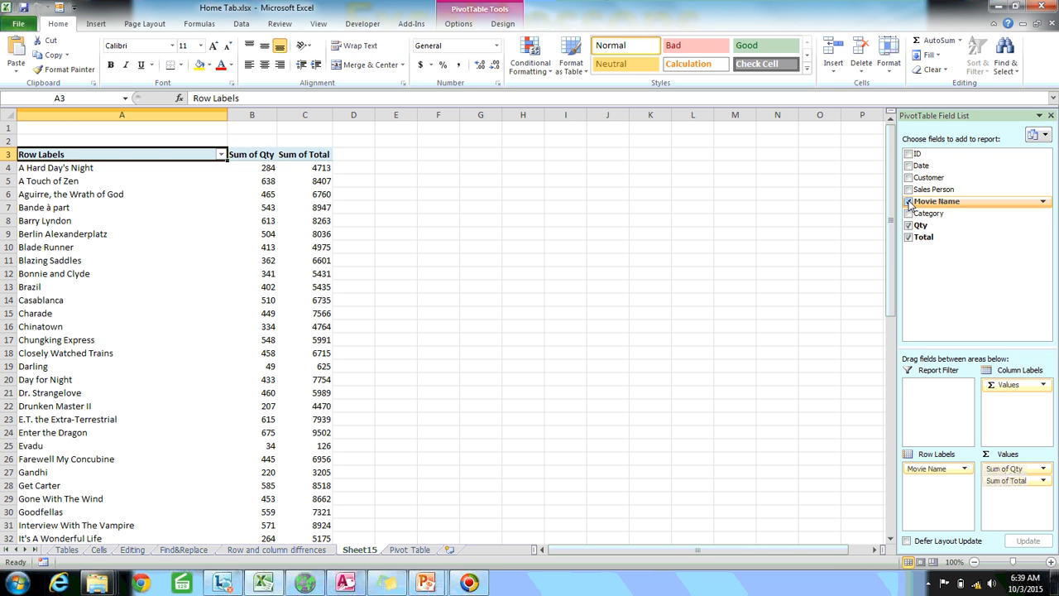
{"action": "left_click", "coordinate": [313, 169]}
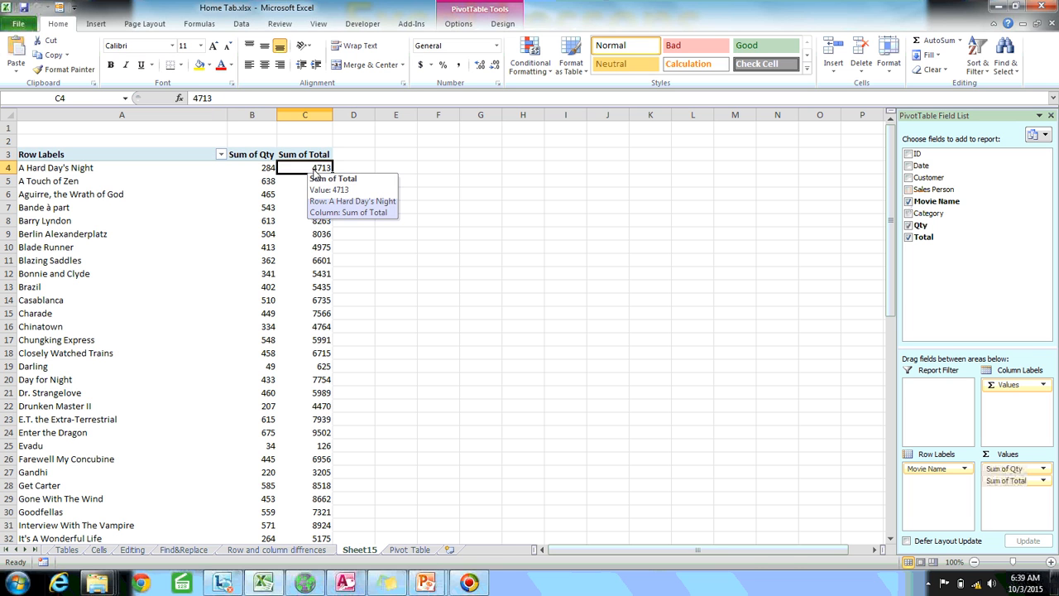
{"action": "left_click", "coordinate": [321, 444], "text": "shift"}
{"action": "left_click", "coordinate": [318, 175]}
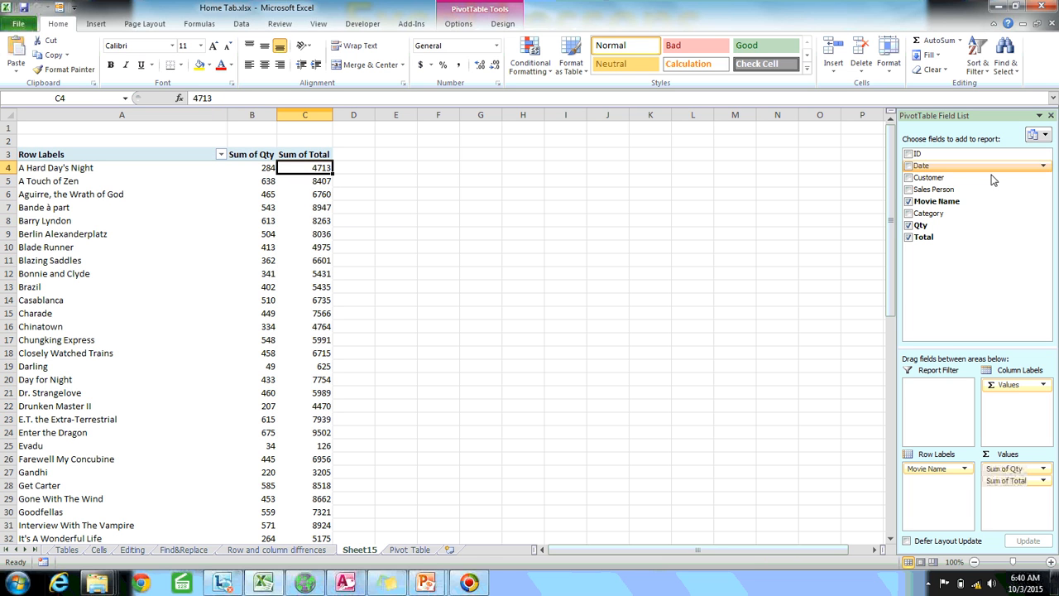
- Remove Movie Name from the PivotTable, bring Category back as row labels and check the Sum of Total formatting
{"action": "left_click", "coordinate": [909, 202]}
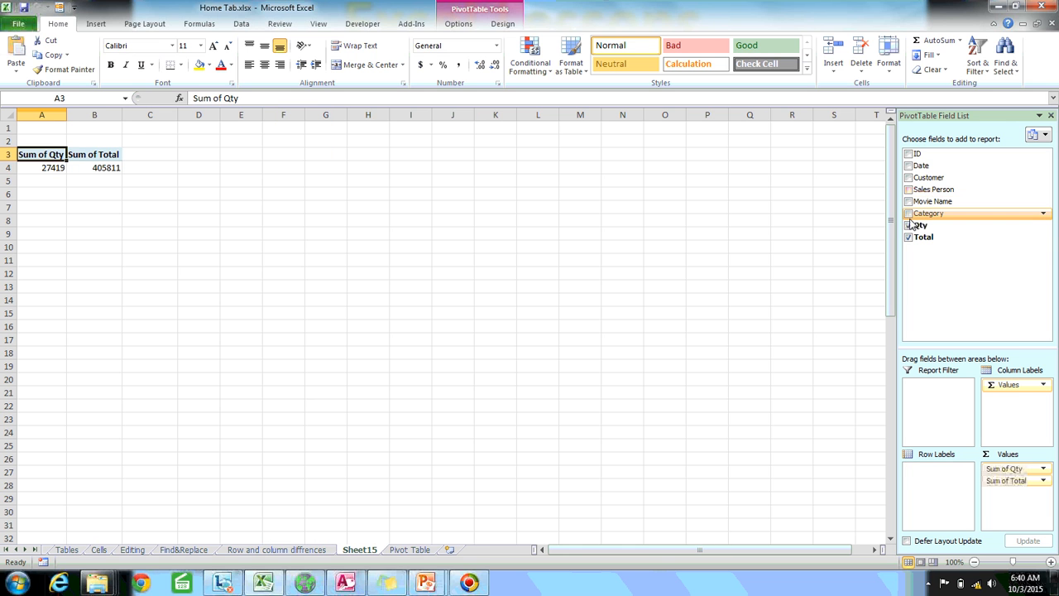
{"action": "left_click", "coordinate": [909, 214]}
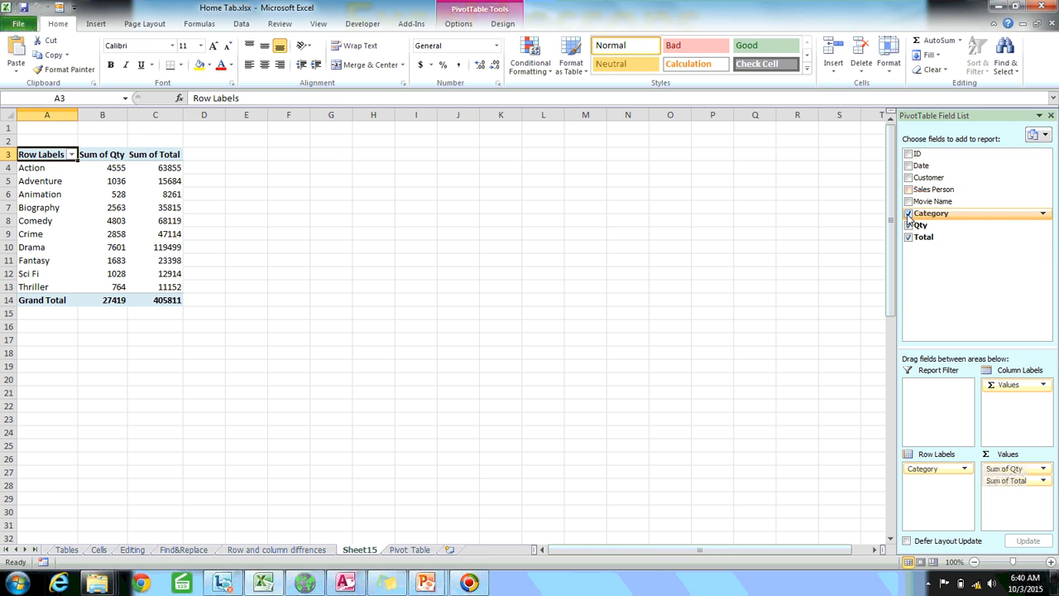
{"action": "left_click", "coordinate": [163, 182]}
{"action": "left_click", "coordinate": [172, 275]}
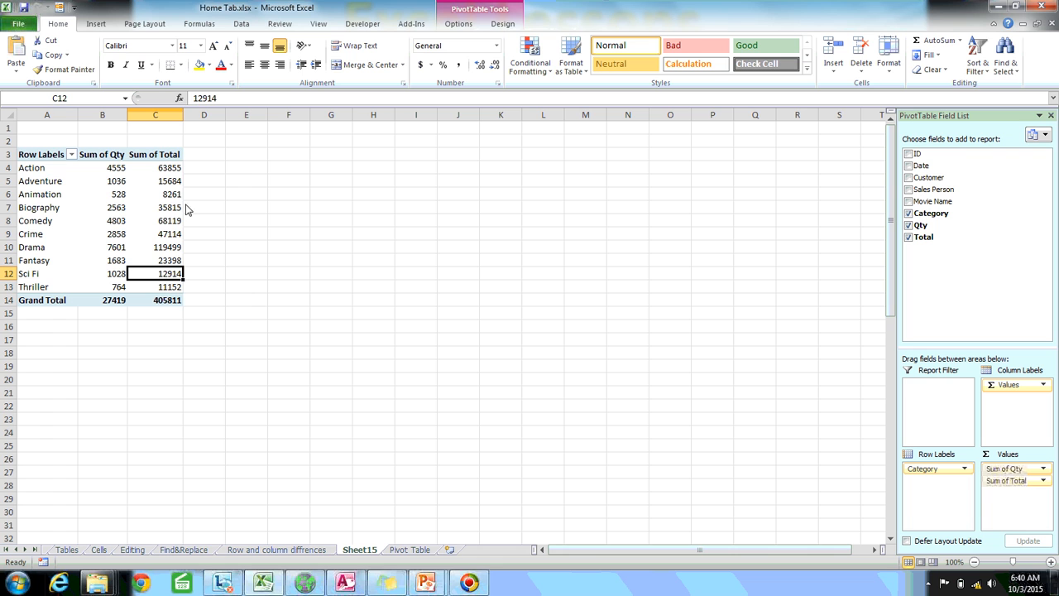
- Set the Sum of Total field's number format to Number with 2 decimal places and the 1000 separator
{"action": "left_click", "coordinate": [168, 169]}
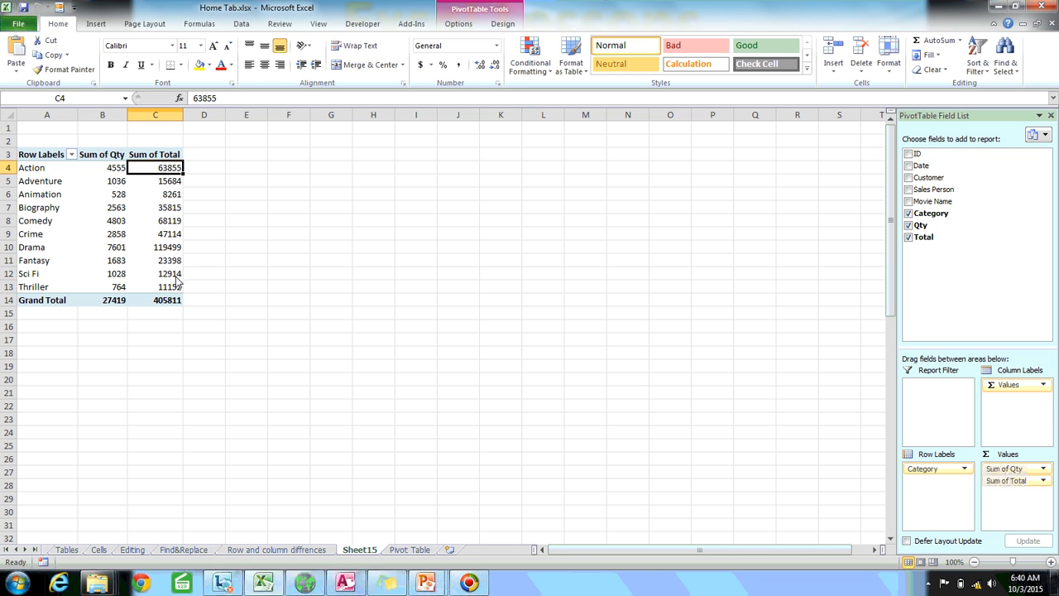
{"action": "left_click", "coordinate": [170, 194]}
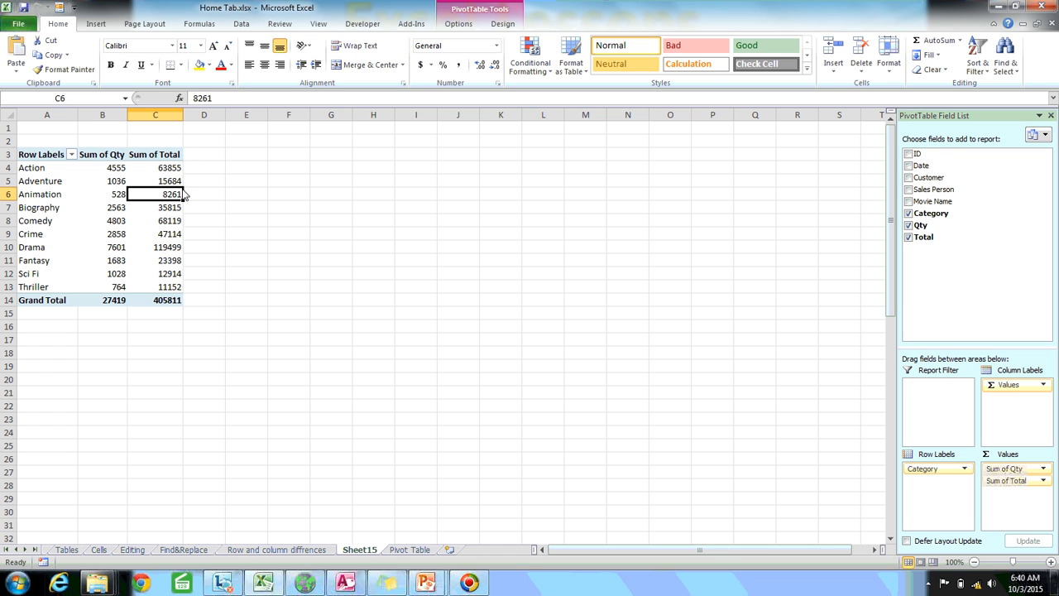
{"action": "left_click", "coordinate": [169, 172]}
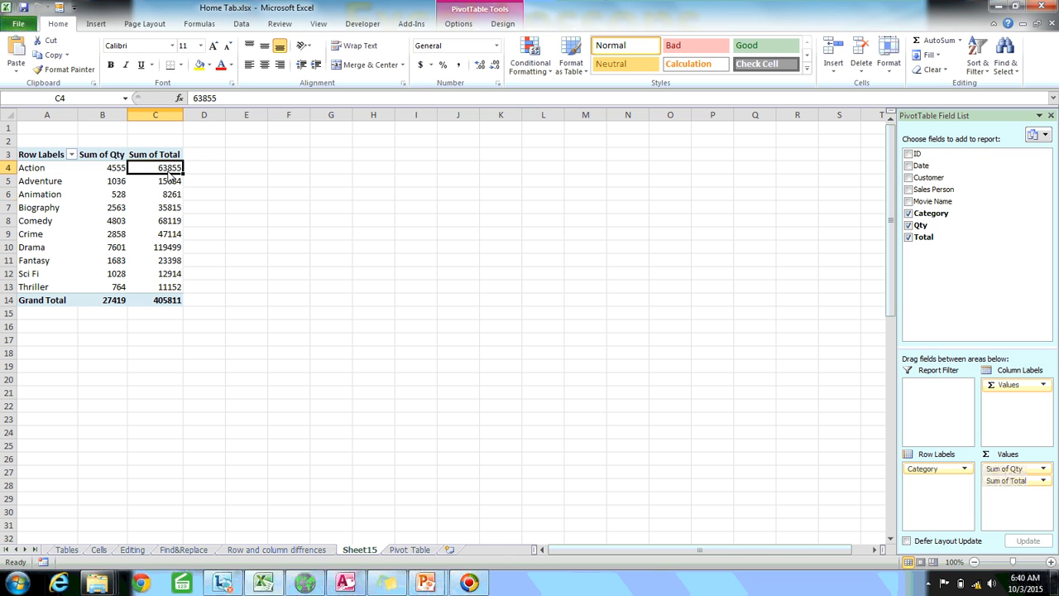
{"action": "right_click", "coordinate": [170, 211]}
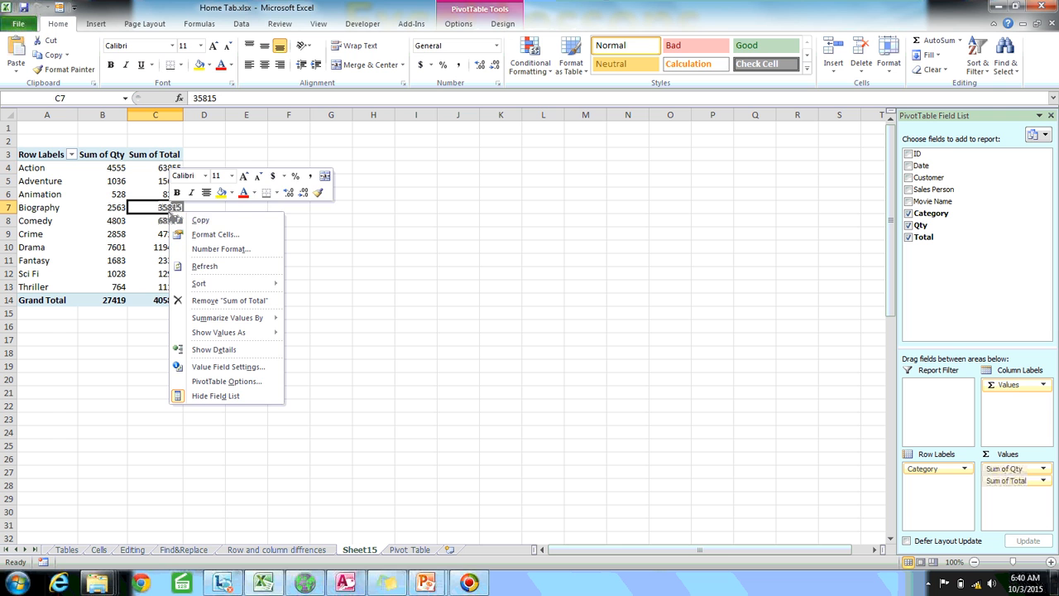
{"action": "left_click", "coordinate": [218, 249]}
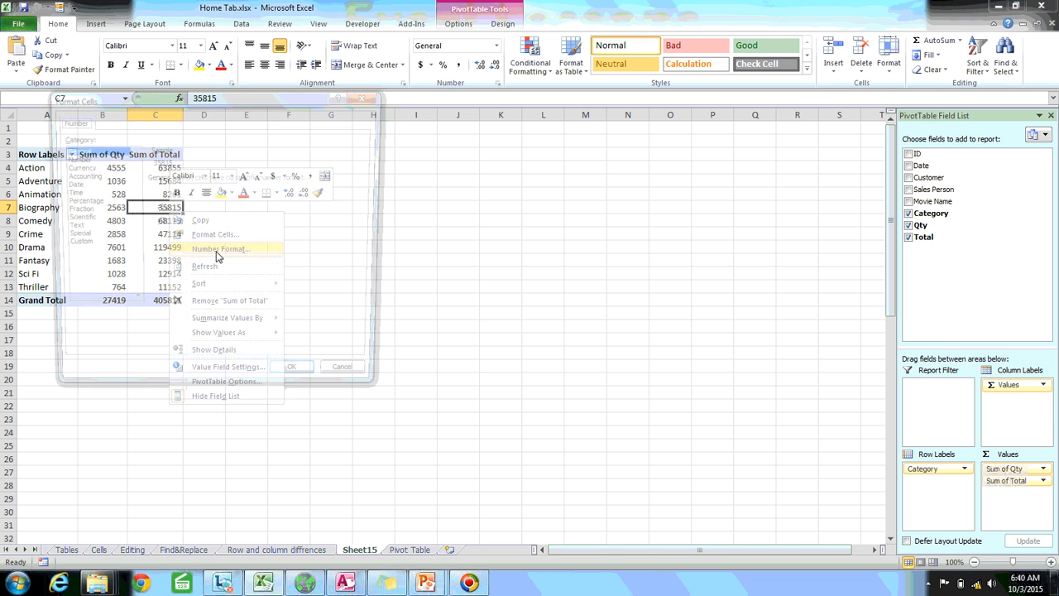
{"action": "left_click", "coordinate": [74, 158]}
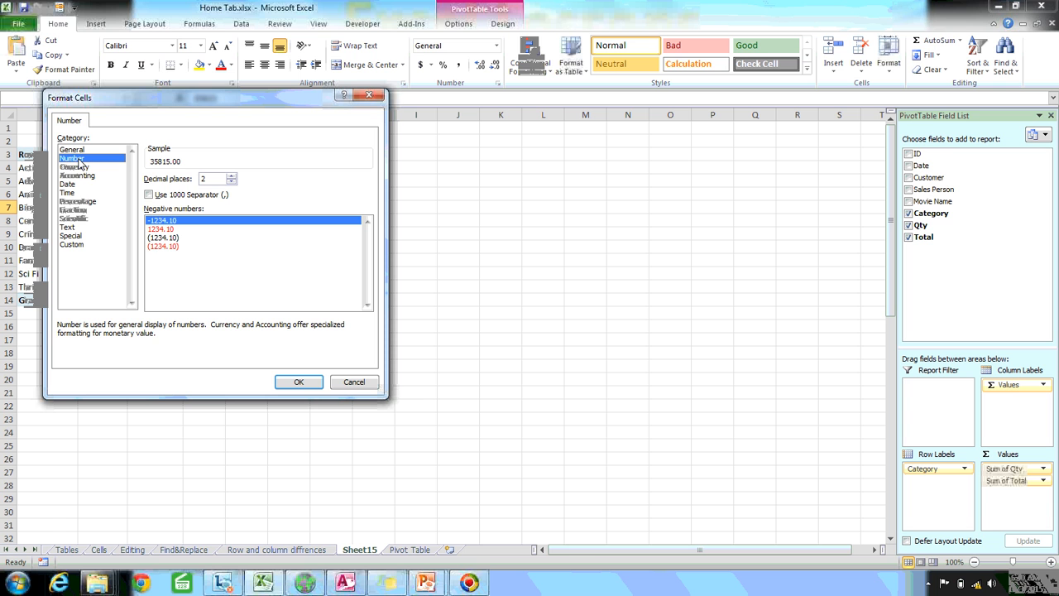
{"action": "left_click", "coordinate": [152, 196]}
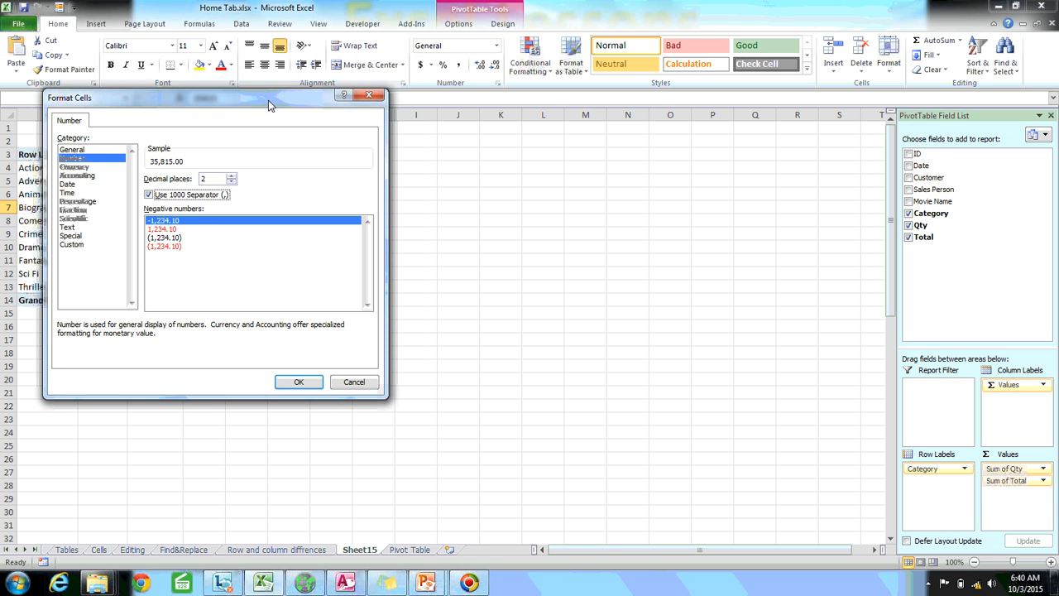
{"action": "left_click_drag", "start_coordinate": [268, 102], "coordinate": [553, 80]}
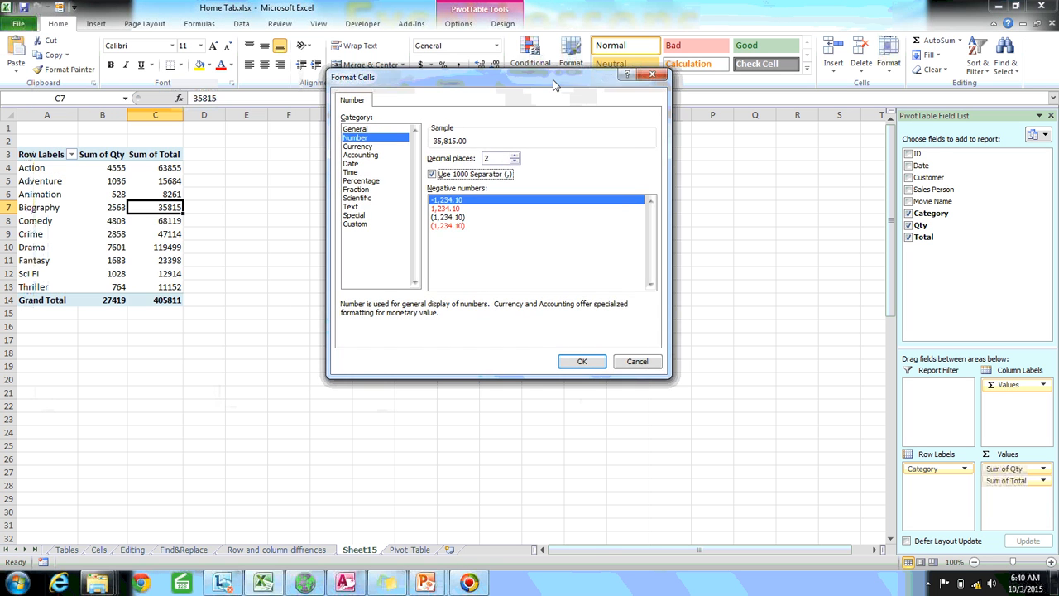
{"action": "left_click", "coordinate": [584, 362]}
{"action": "left_click", "coordinate": [165, 172]}
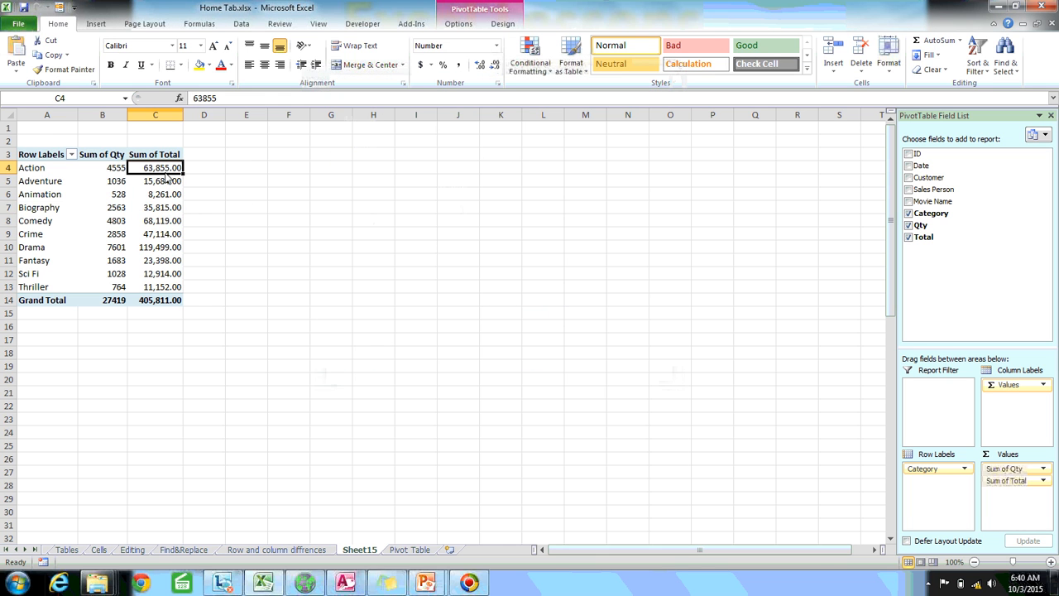
{"action": "left_click", "coordinate": [162, 290], "text": "shift"}
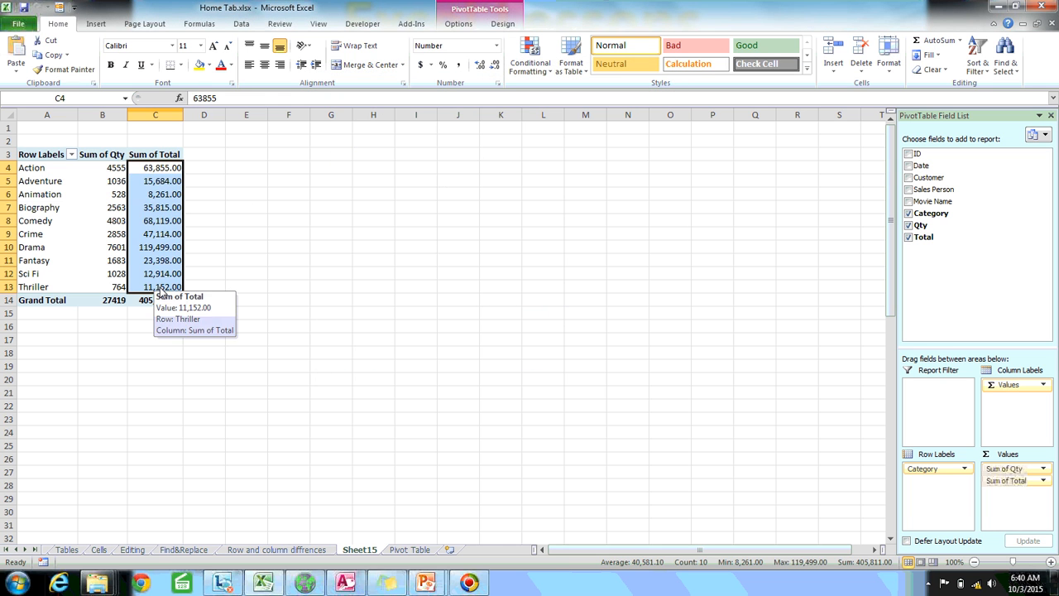
{"action": "left_click", "coordinate": [181, 208]}
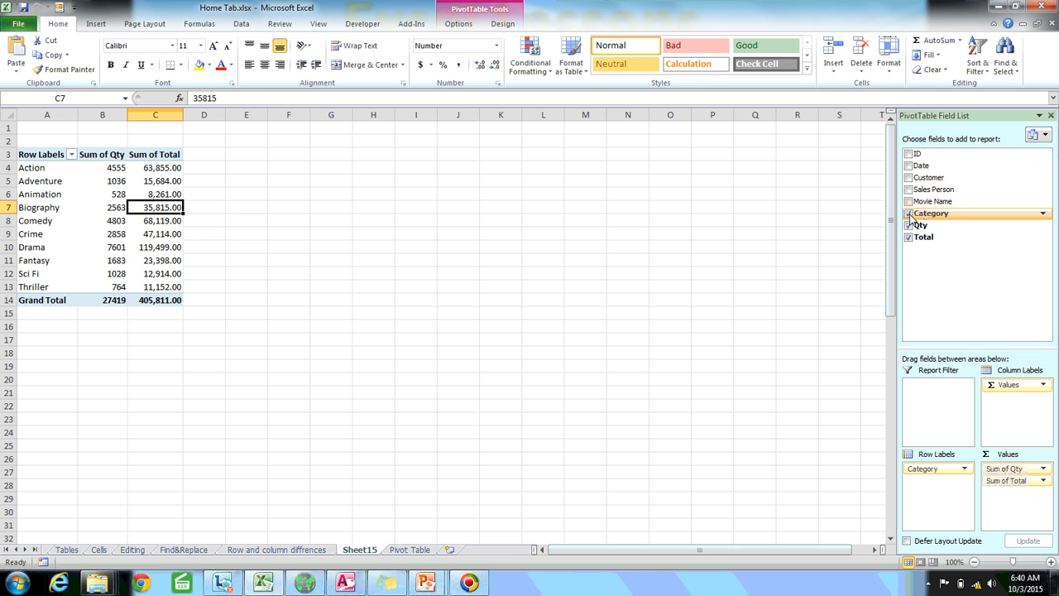
- Swap the Category row labels for Movie Name to check whether the Sum of Total field keeps its number format
{"action": "left_click", "coordinate": [908, 214]}
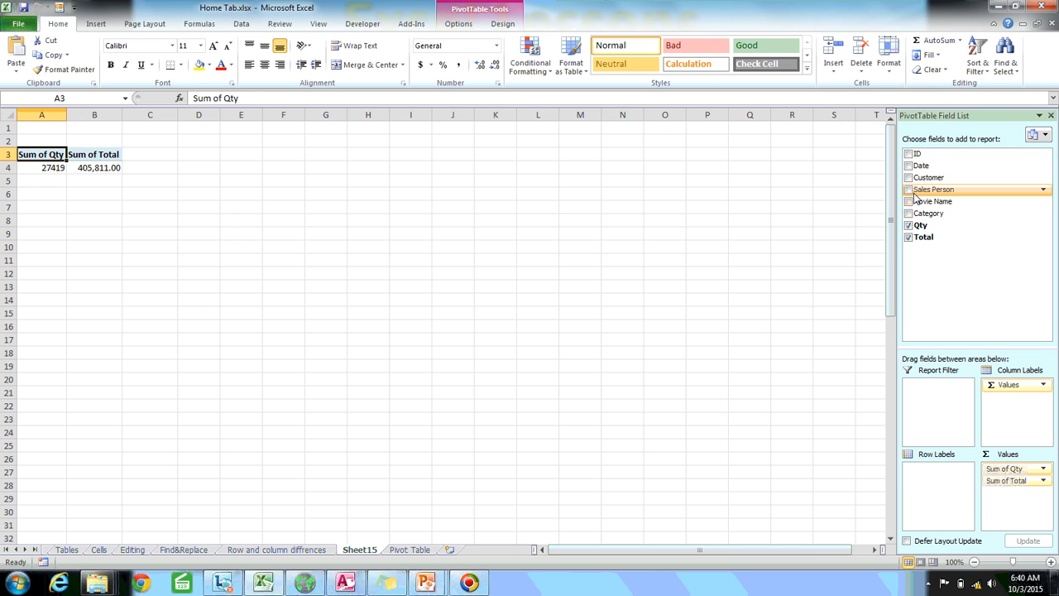
{"action": "left_click", "coordinate": [909, 202]}
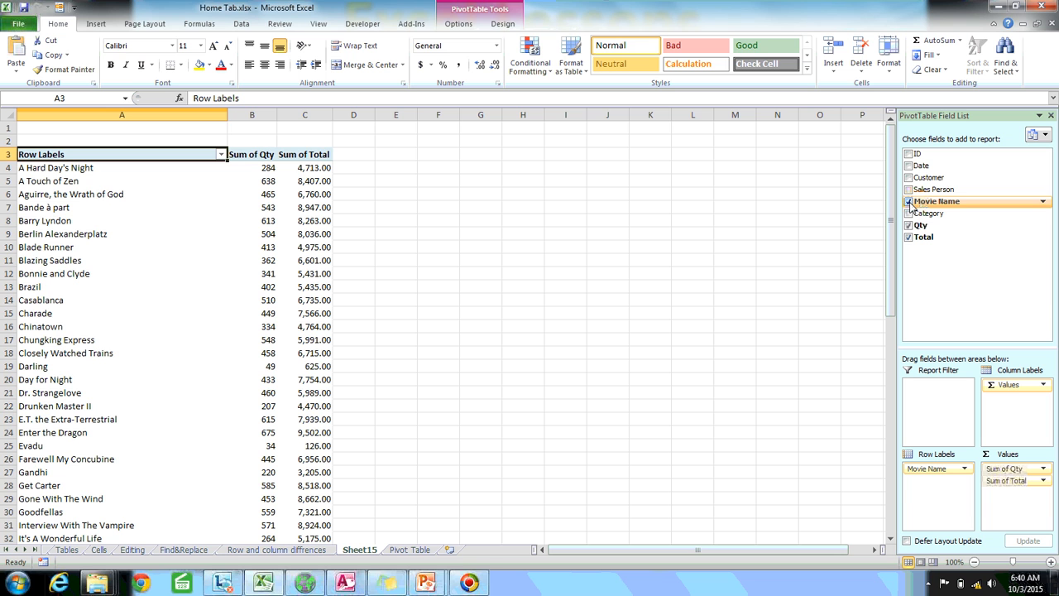
{"action": "left_click", "coordinate": [319, 169]}
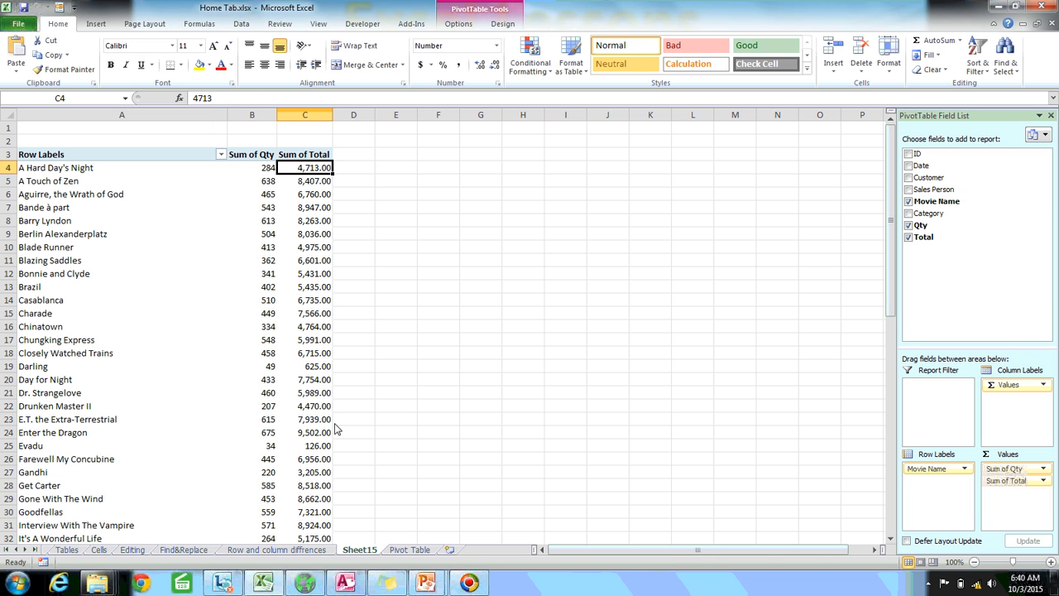
{"action": "left_click", "coordinate": [311, 436], "text": "shift"}
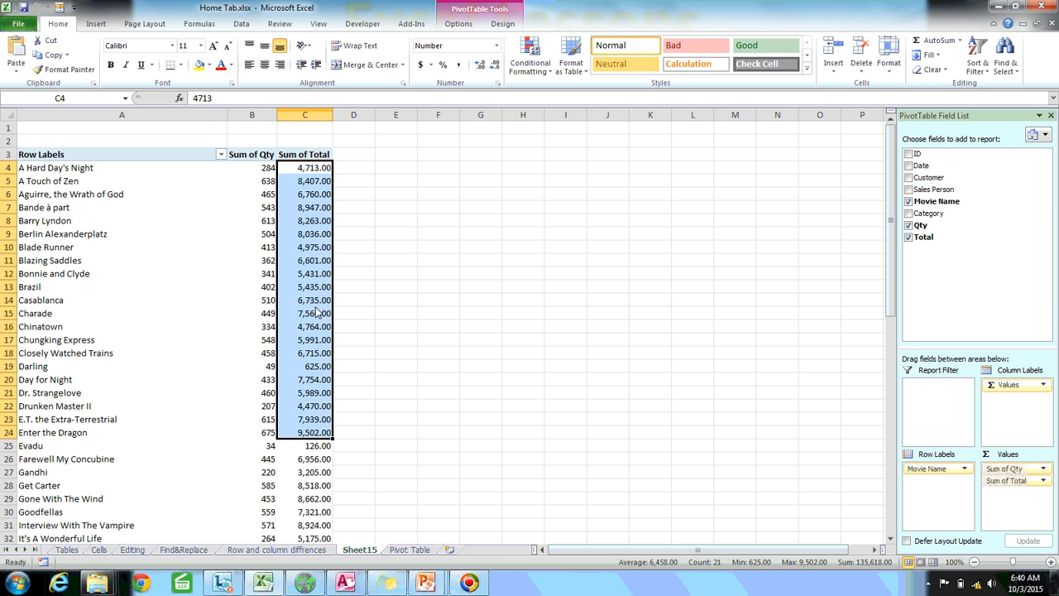
{"action": "left_click", "coordinate": [325, 198]}
{"action": "left_click", "coordinate": [315, 170]}
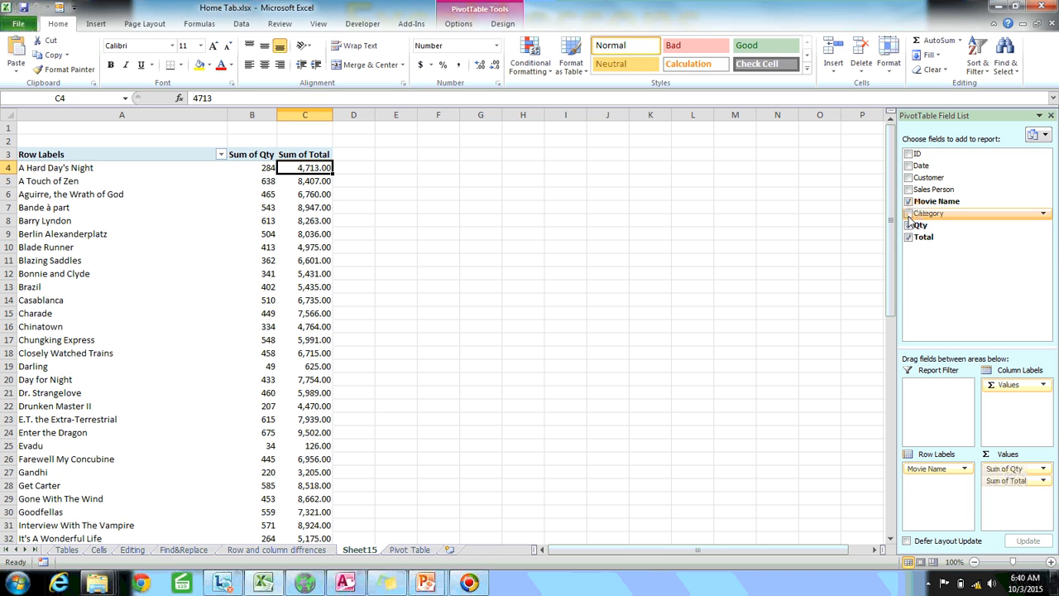
- Switch the row labels from Movie Name back to Category and review the formatted Sum of Total values
{"action": "left_click", "coordinate": [909, 202]}
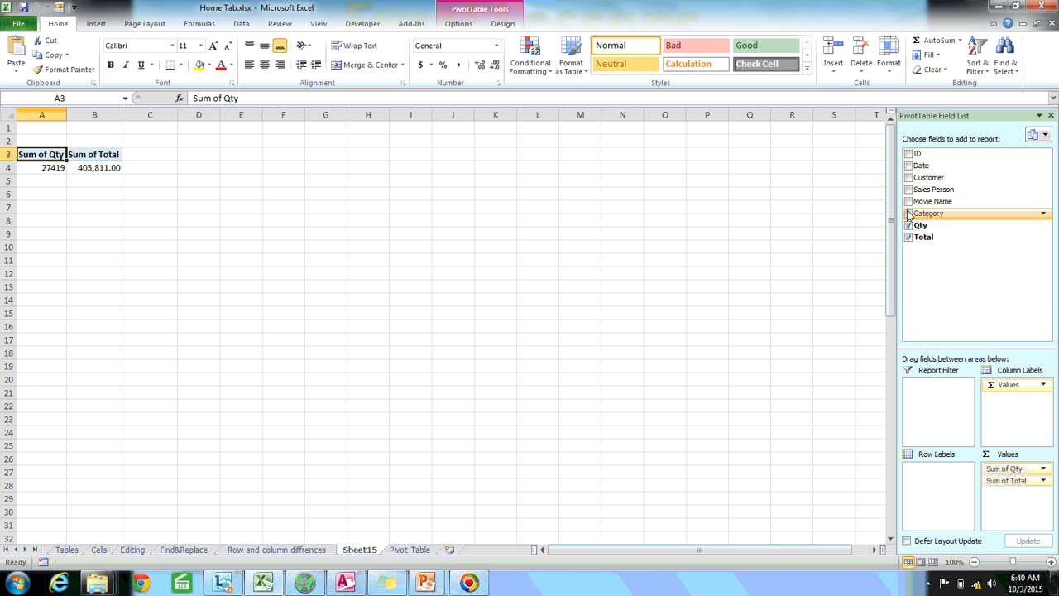
{"action": "left_click", "coordinate": [908, 214]}
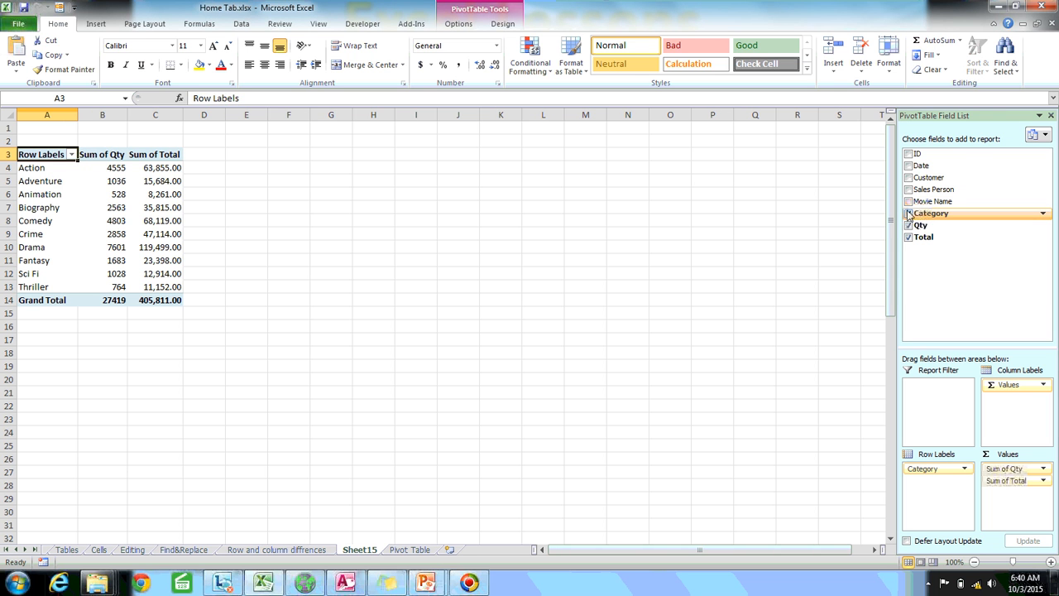
{"action": "left_click", "coordinate": [173, 172]}
{"action": "left_click", "coordinate": [160, 287], "text": "shift"}
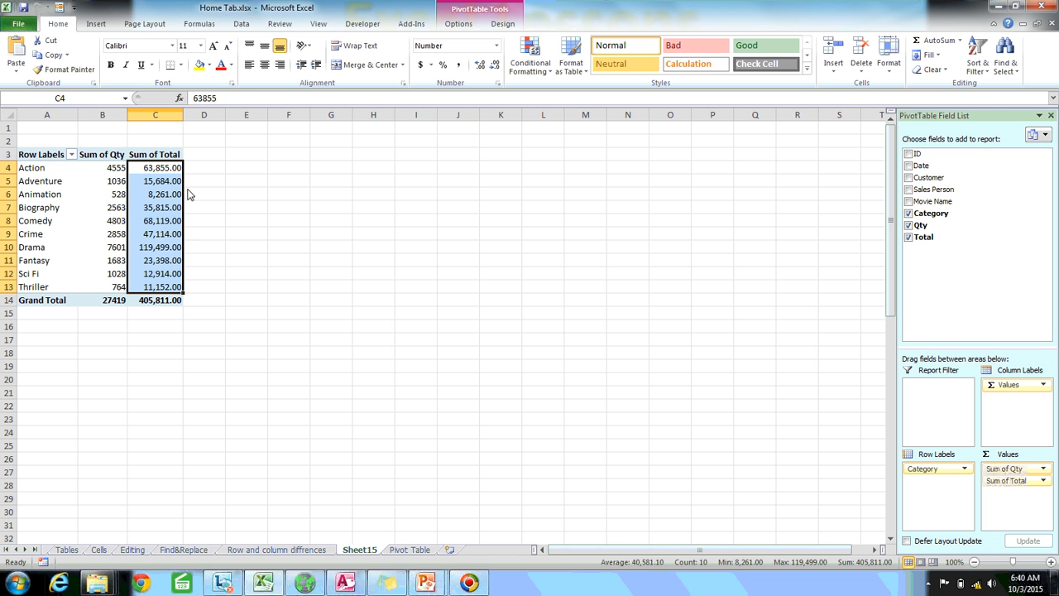
{"action": "left_click", "coordinate": [165, 178]}
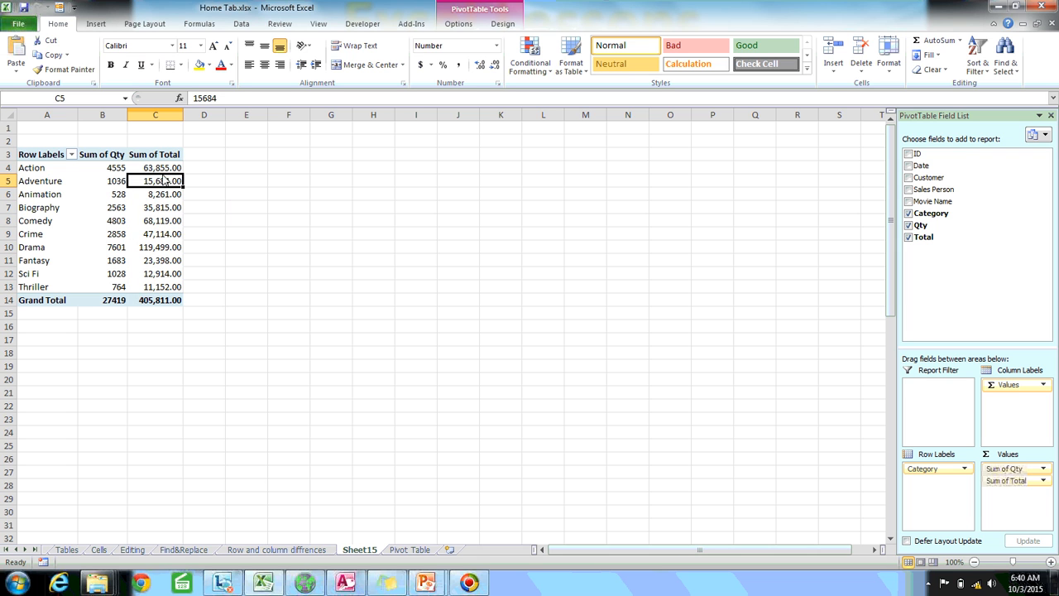
{"action": "left_click", "coordinate": [164, 197]}
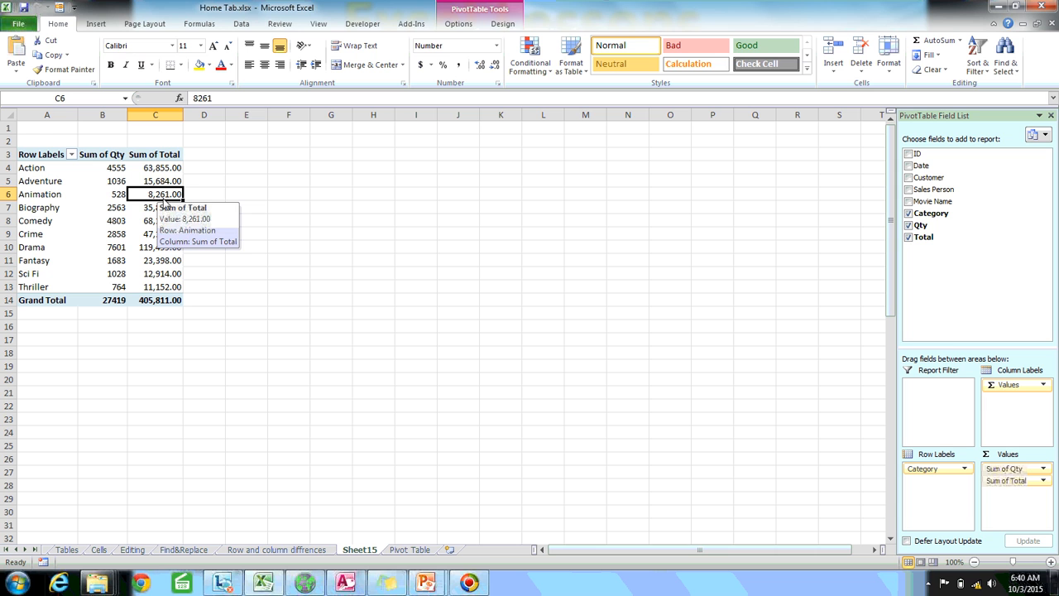
- Open the sticky note and review its topic list from activating the pivot table through drilling down, then return to the workbook
{"action": "left_click", "coordinate": [259, 192]}
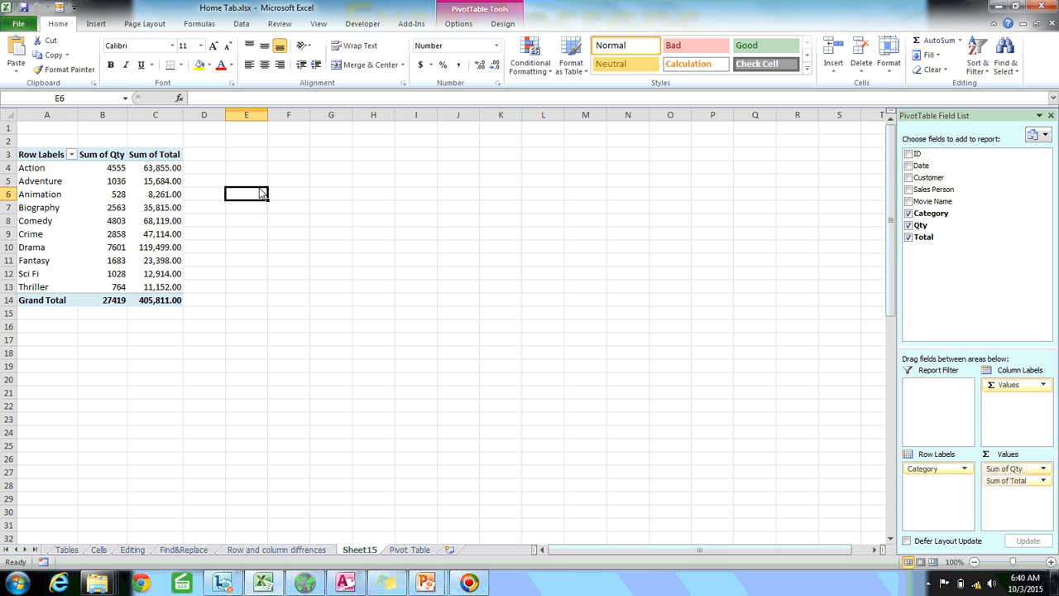
{"action": "left_click", "coordinate": [165, 182]}
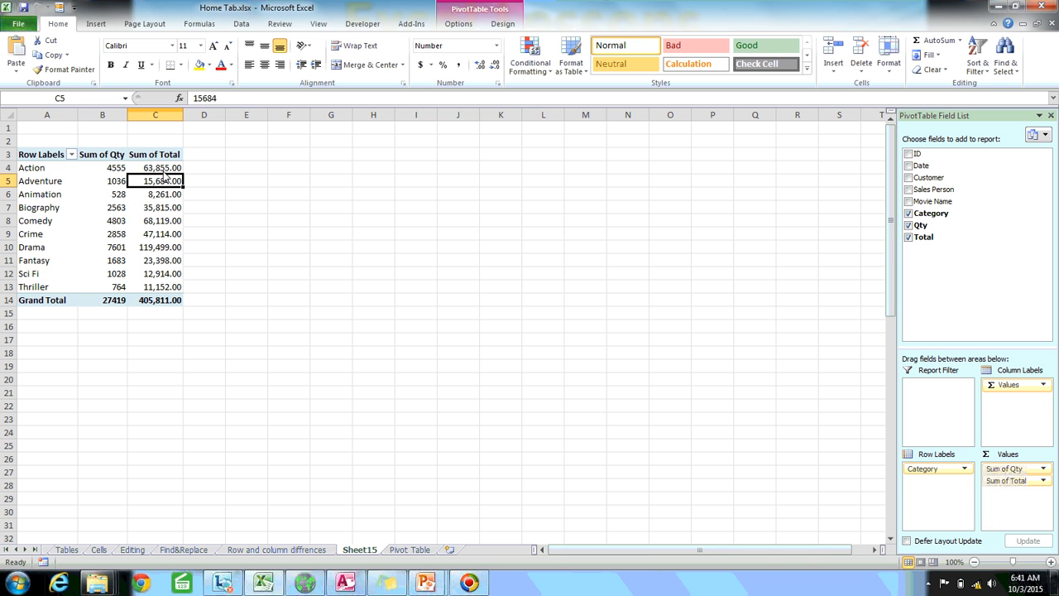
{"action": "left_click", "coordinate": [386, 590]}
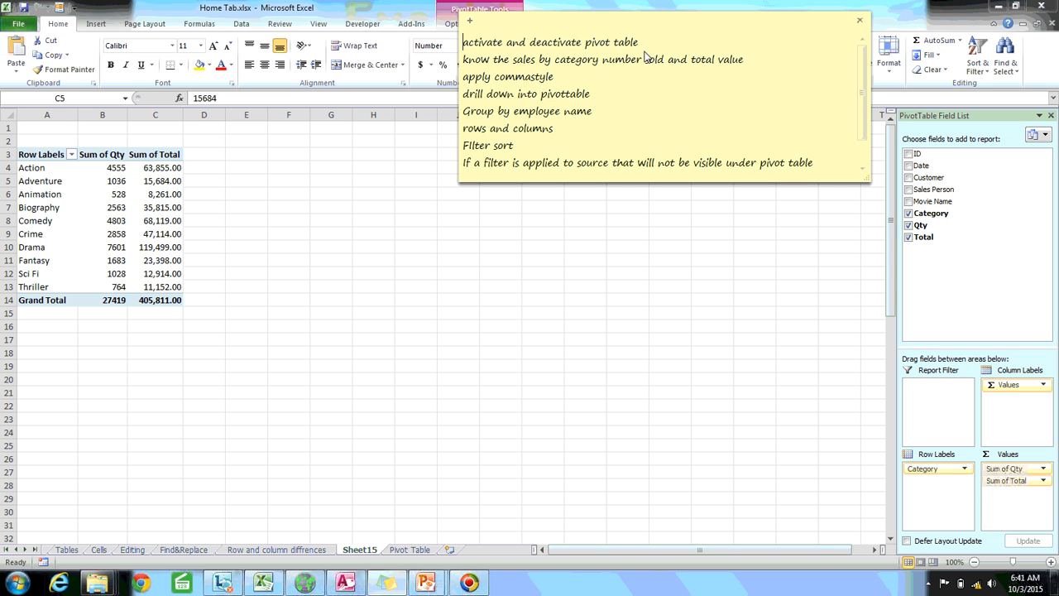
{"action": "key", "text": "shift+End"}
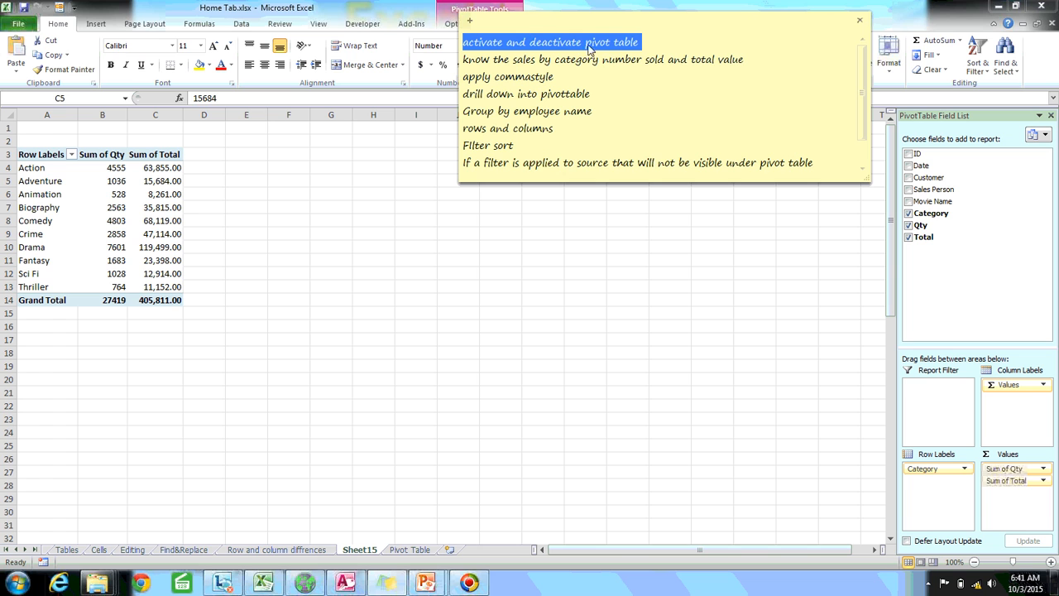
{"action": "left_click", "coordinate": [512, 61]}
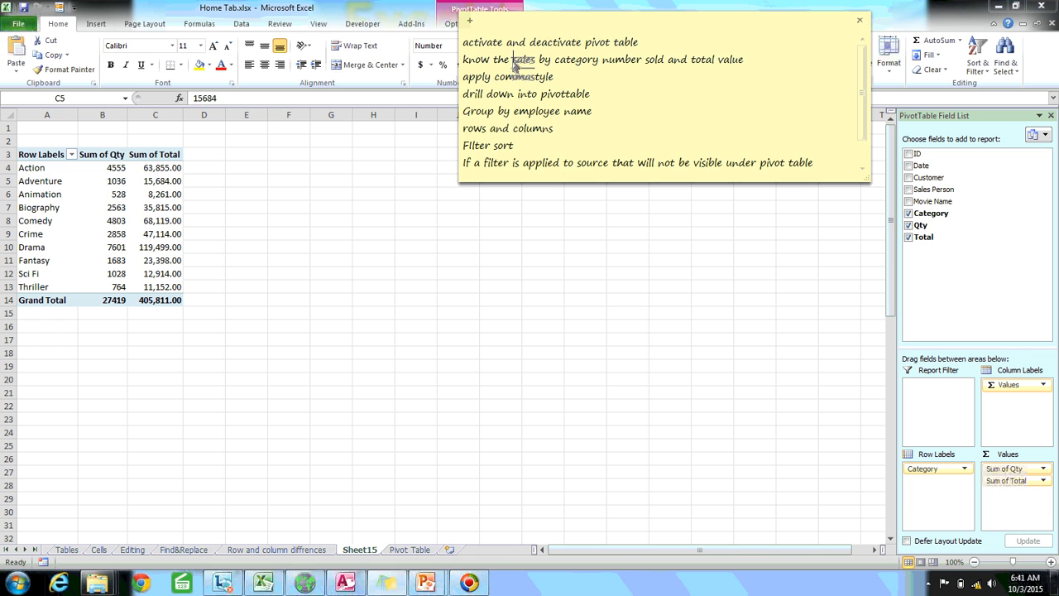
{"action": "left_click", "coordinate": [756, 65], "text": "shift"}
{"action": "left_click", "coordinate": [593, 72]}
{"action": "left_click", "coordinate": [487, 61]}
{"action": "left_click", "coordinate": [752, 62], "text": "shift"}
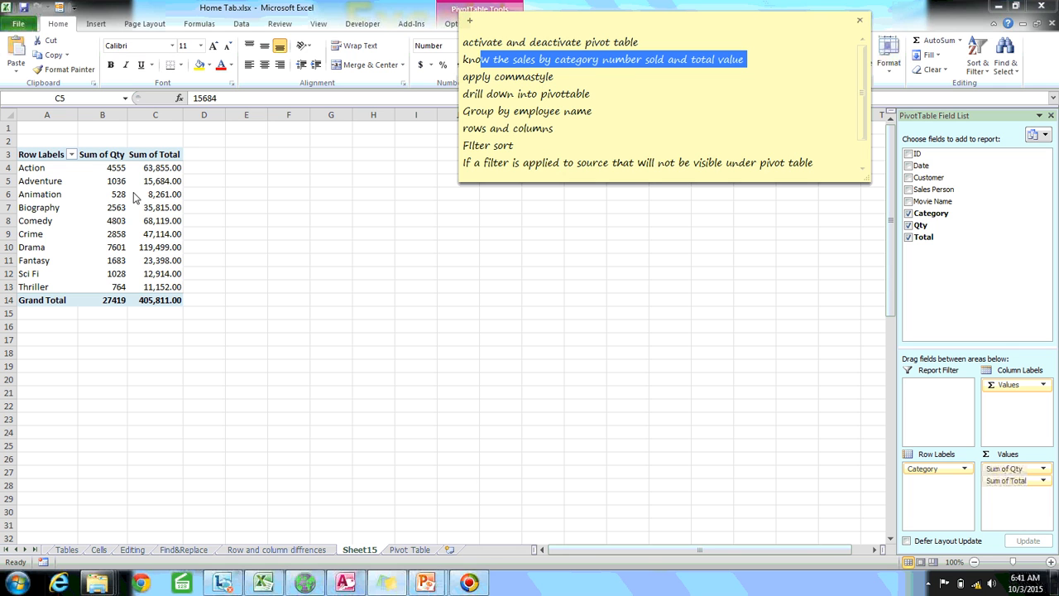
{"action": "left_click", "coordinate": [558, 79]}
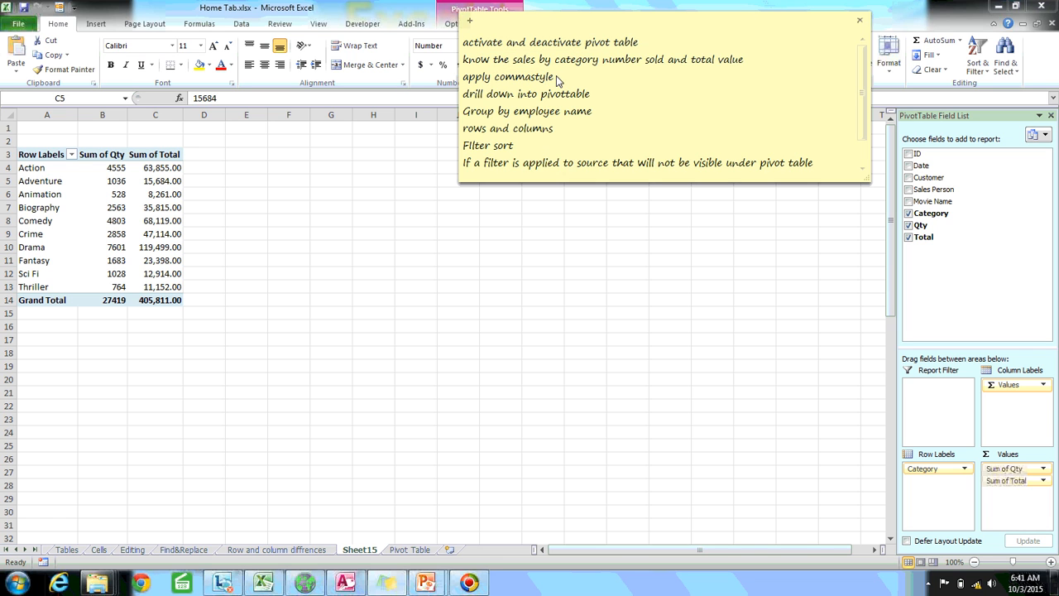
{"action": "left_click", "coordinate": [465, 82], "text": "shift"}
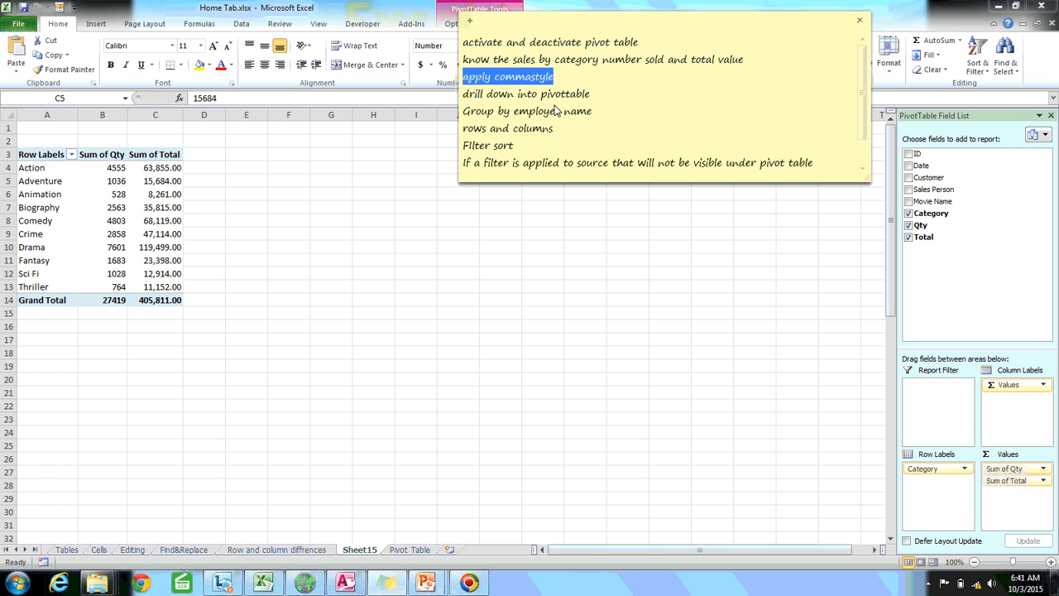
{"action": "left_click", "coordinate": [592, 94]}
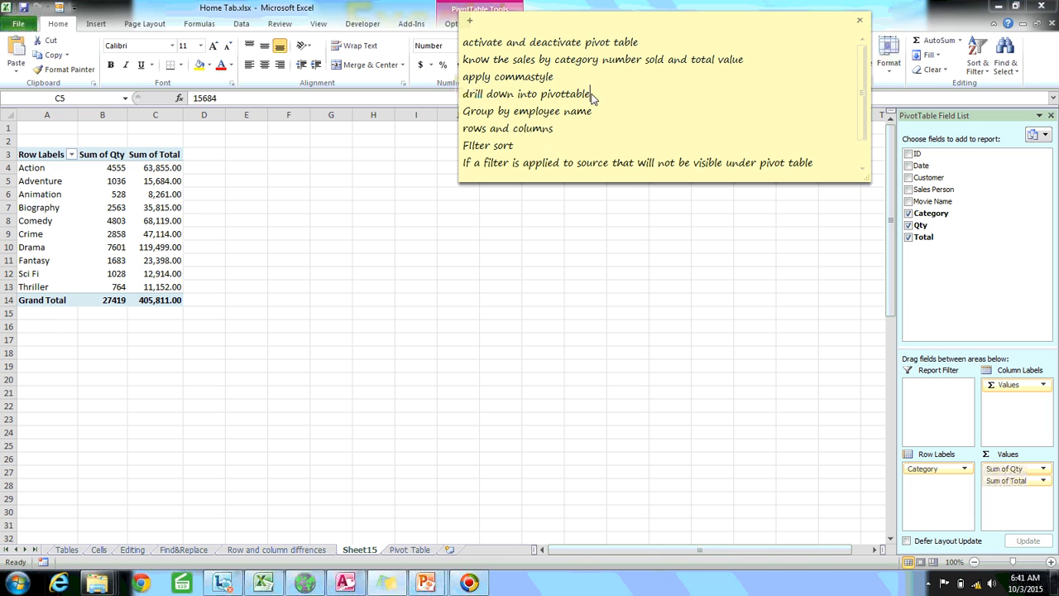
{"action": "left_click", "coordinate": [470, 96], "text": "shift"}
{"action": "key", "text": "alt+Tab"}
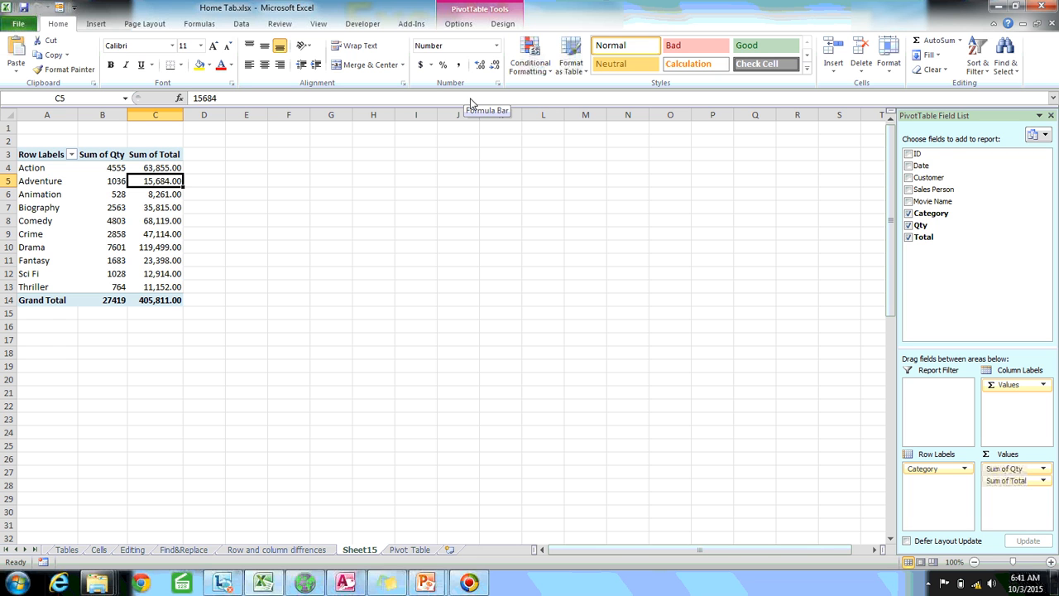
- Drill down into the Adventure category's Sum of Qty to list its records on a new sheet, and widen the Date column to fit
{"action": "left_click", "coordinate": [171, 169]}
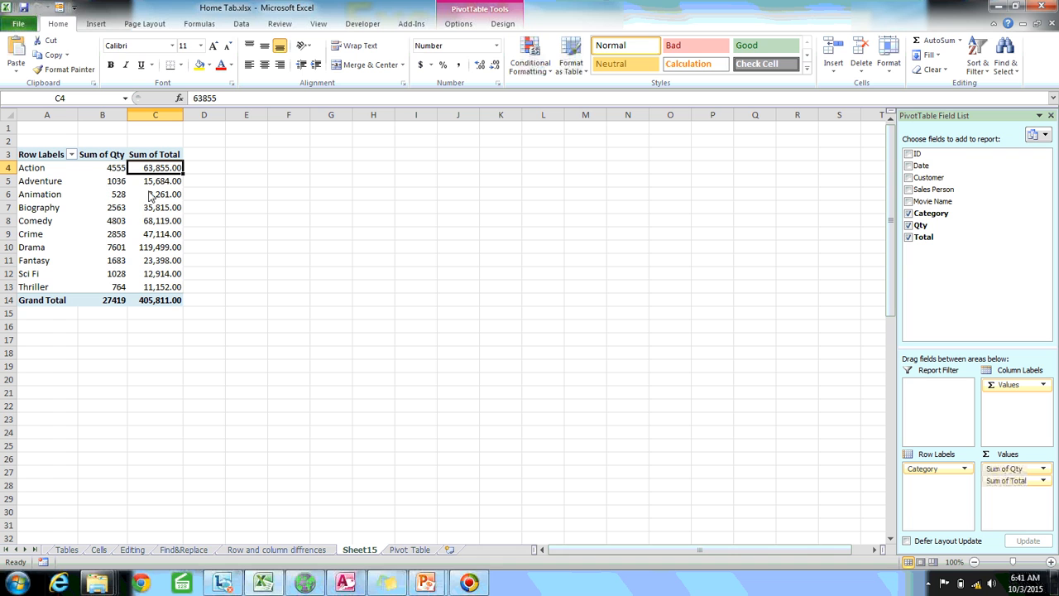
{"action": "left_click", "coordinate": [120, 171]}
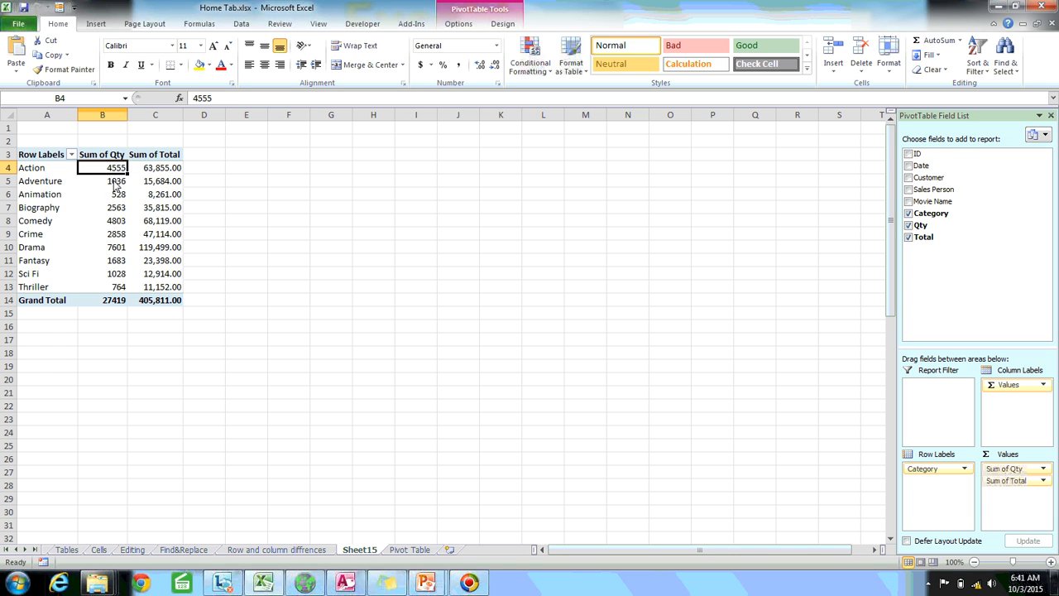
{"action": "left_click", "coordinate": [117, 183]}
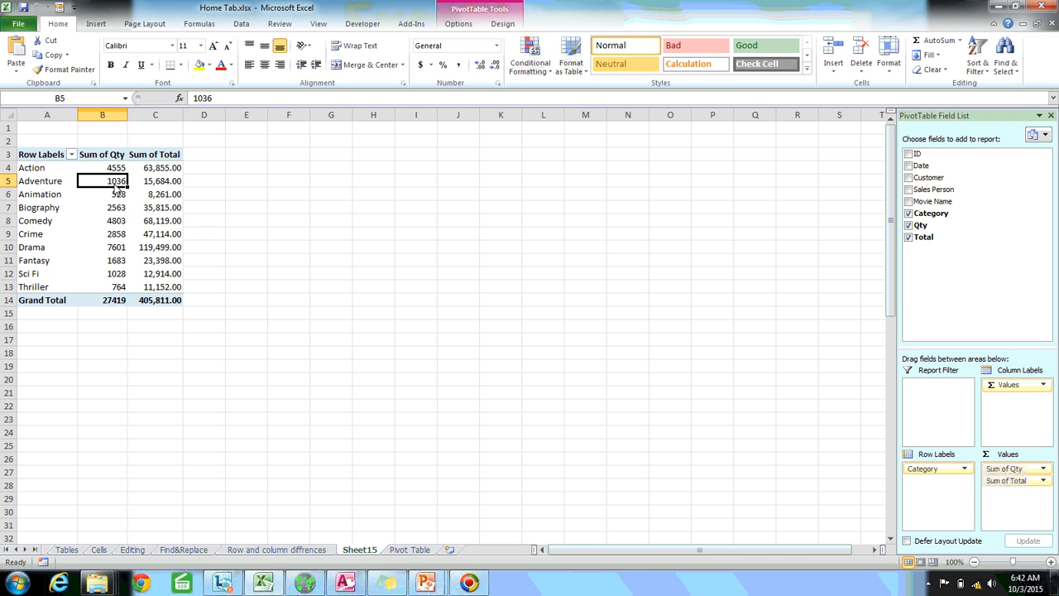
{"action": "mouse_move", "coordinate": [113, 189]}
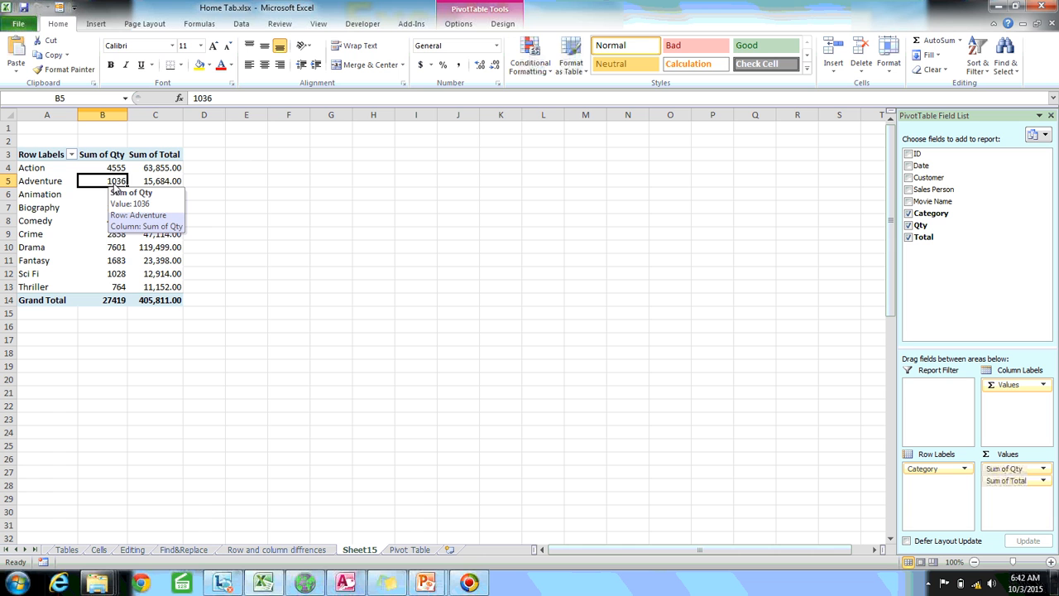
{"action": "double_click", "coordinate": [114, 181]}
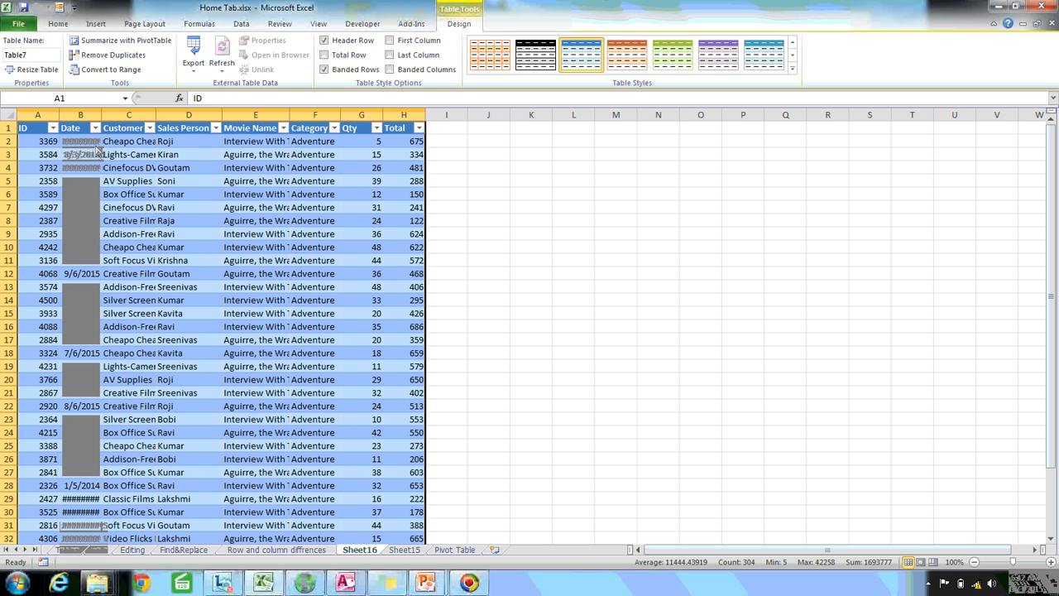
{"action": "left_click", "coordinate": [97, 146]}
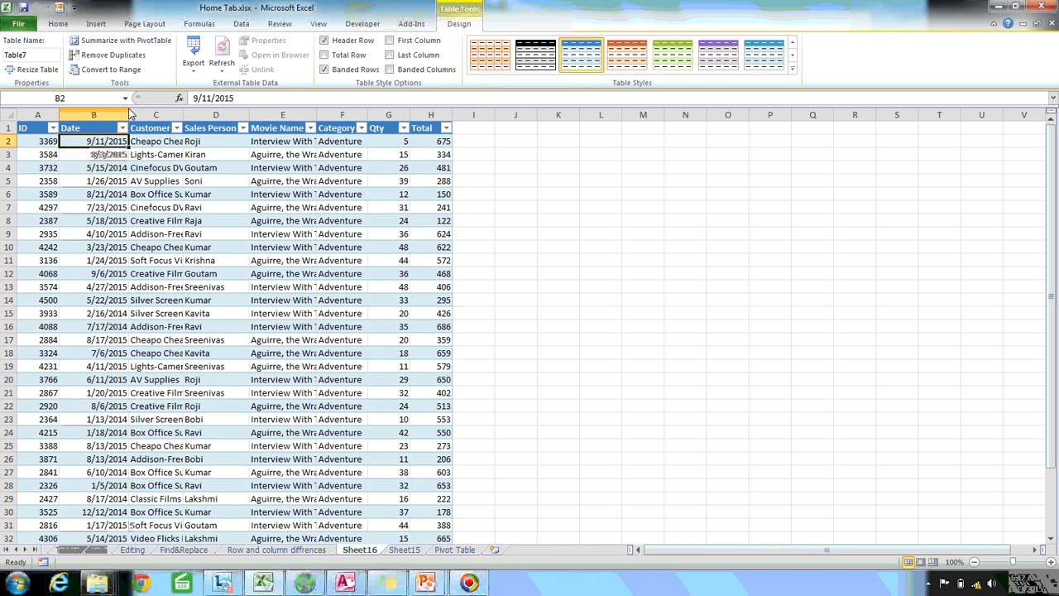
{"action": "left_click", "coordinate": [357, 142]}
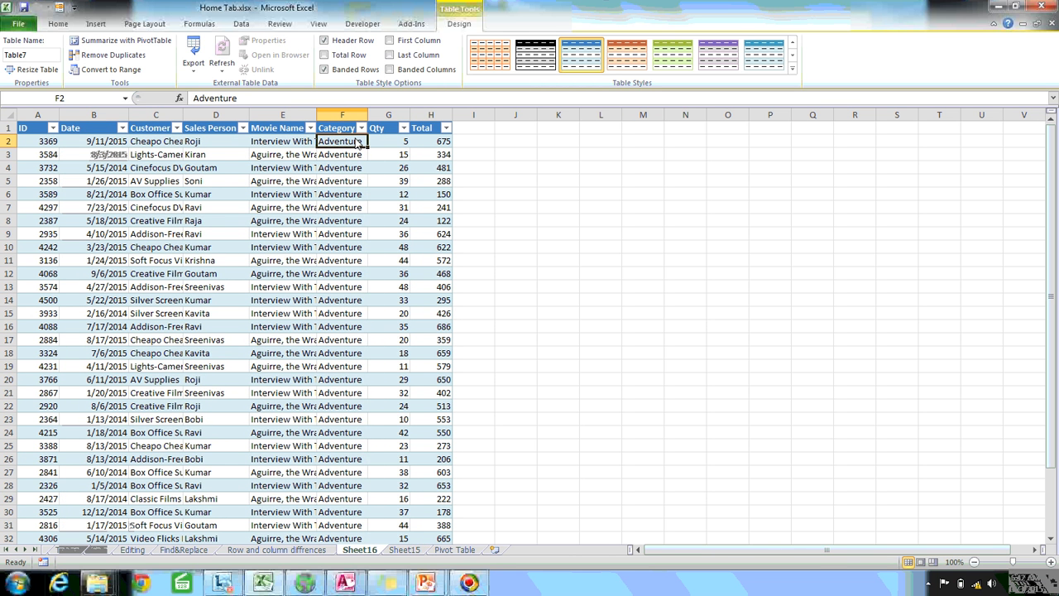
- Select all Qty values in the Adventure detail table and compare their sum with the PivotTable's Adventure quantity on Sheet15
{"action": "left_click", "coordinate": [405, 145]}
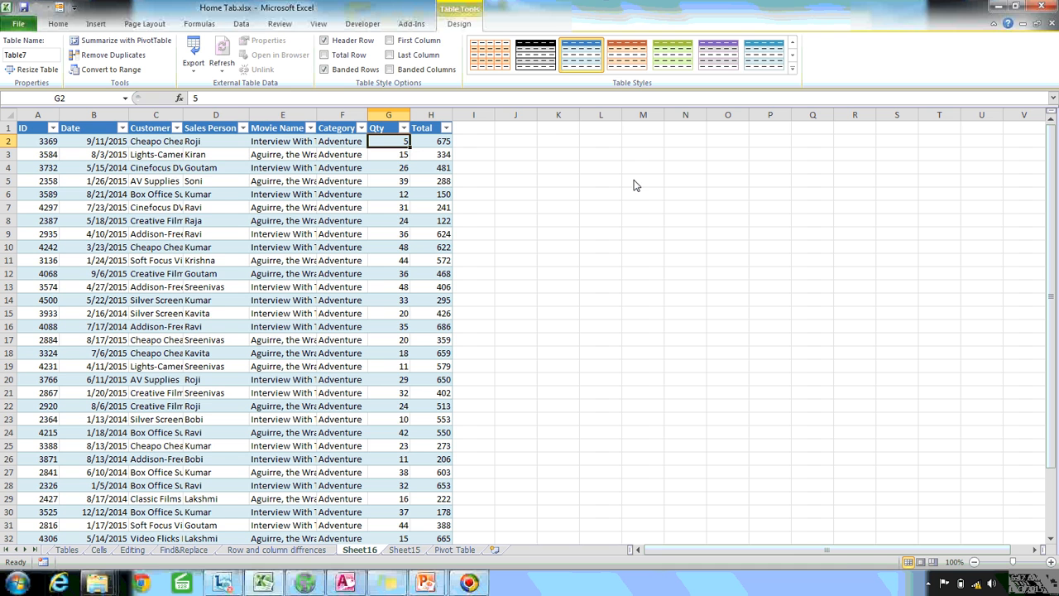
{"action": "key", "text": "ctrl+shift+Down"}
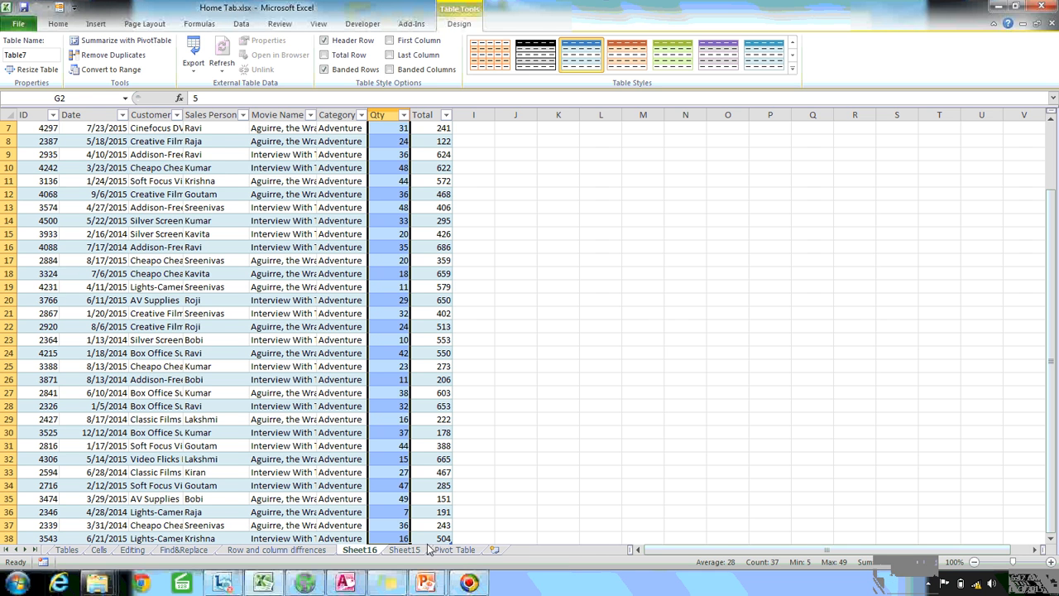
{"action": "left_click", "coordinate": [454, 550]}
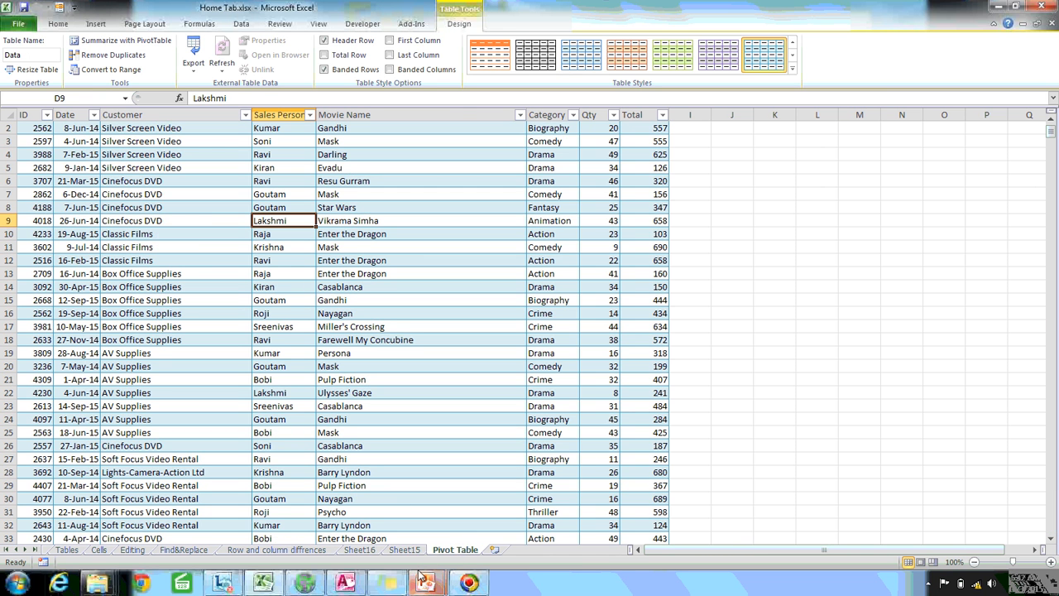
{"action": "left_click", "coordinate": [404, 551]}
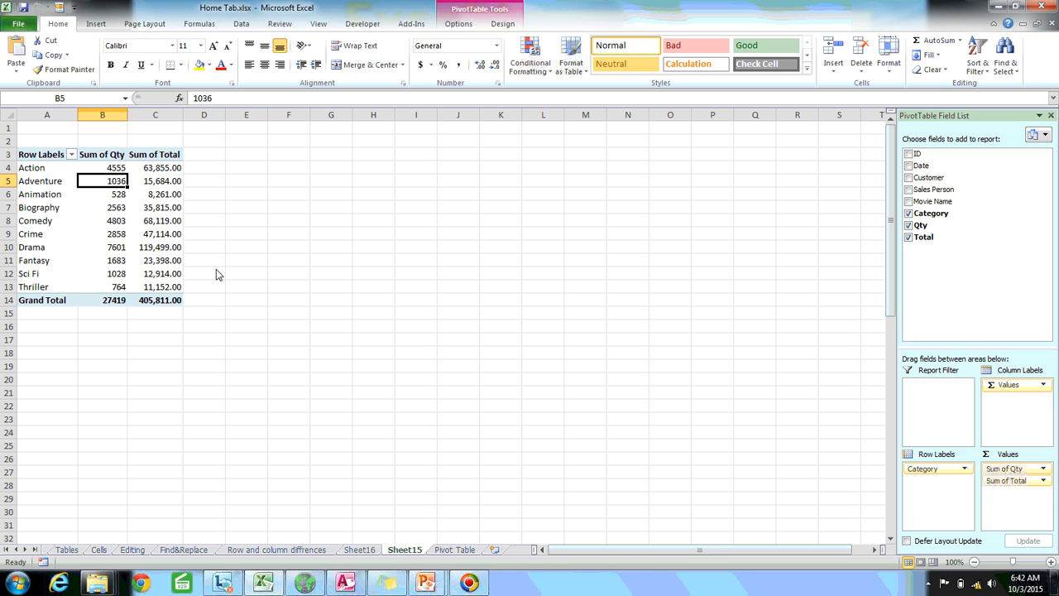
- Select all Total values in the Sheet16 detail table and compare their sum with the PivotTable's Adventure Sum of Total
{"action": "left_click", "coordinate": [359, 550]}
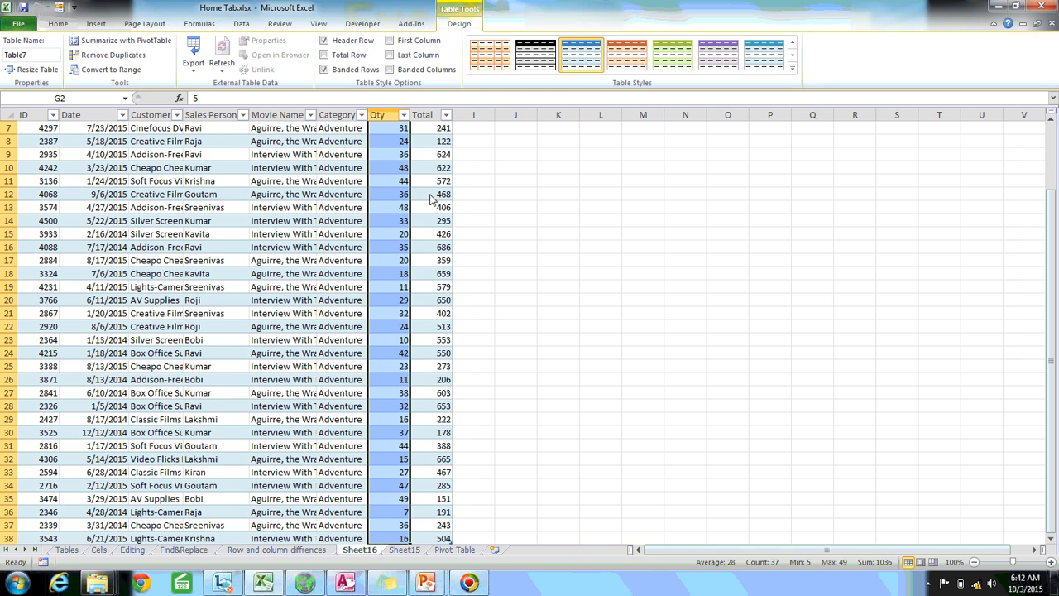
{"action": "left_click", "coordinate": [435, 128]}
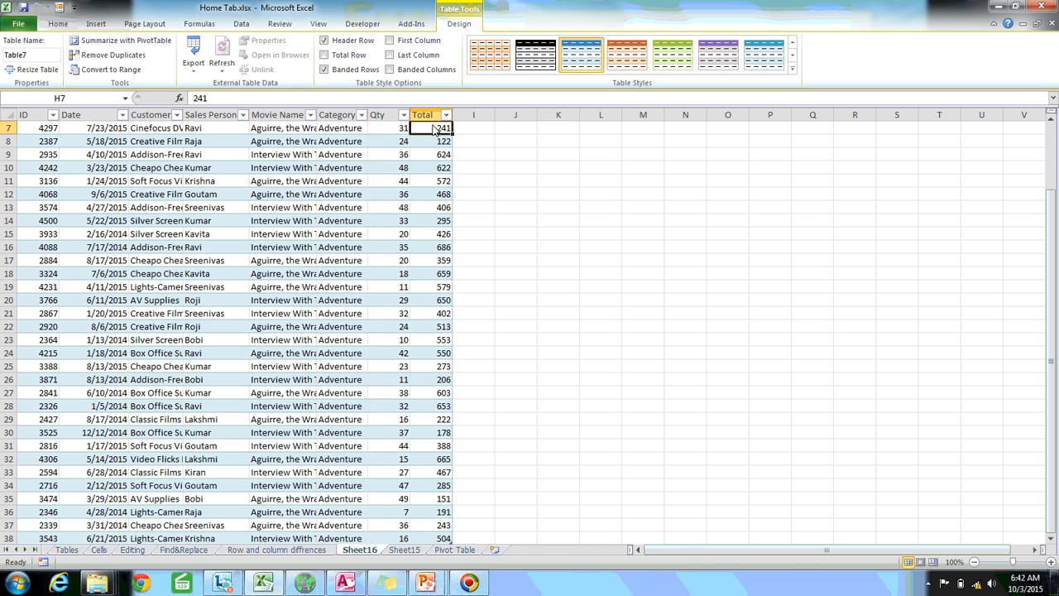
{"action": "key", "text": "ctrl+shift+Down"}
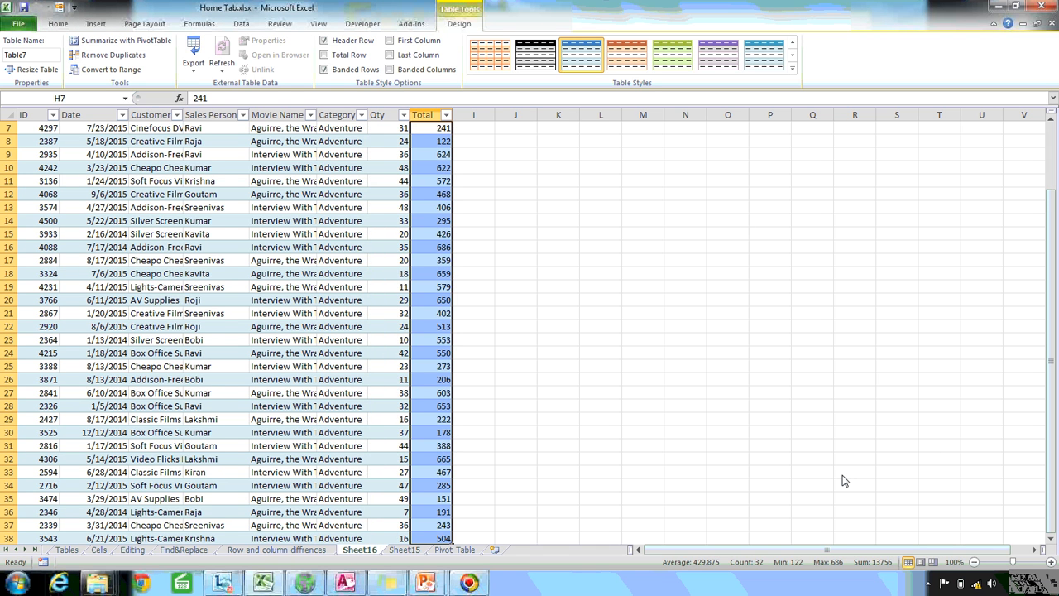
{"action": "key", "text": "shift+Down"}
{"action": "key", "text": "shift+Down"}
{"action": "key", "text": "shift+Up"}
{"action": "key", "text": "shift+Up"}
{"action": "key", "text": "Up"}
{"action": "key", "text": "Up"}
{"action": "key", "text": "Up"}
{"action": "key", "text": "Up"}
{"action": "key", "text": "Up"}
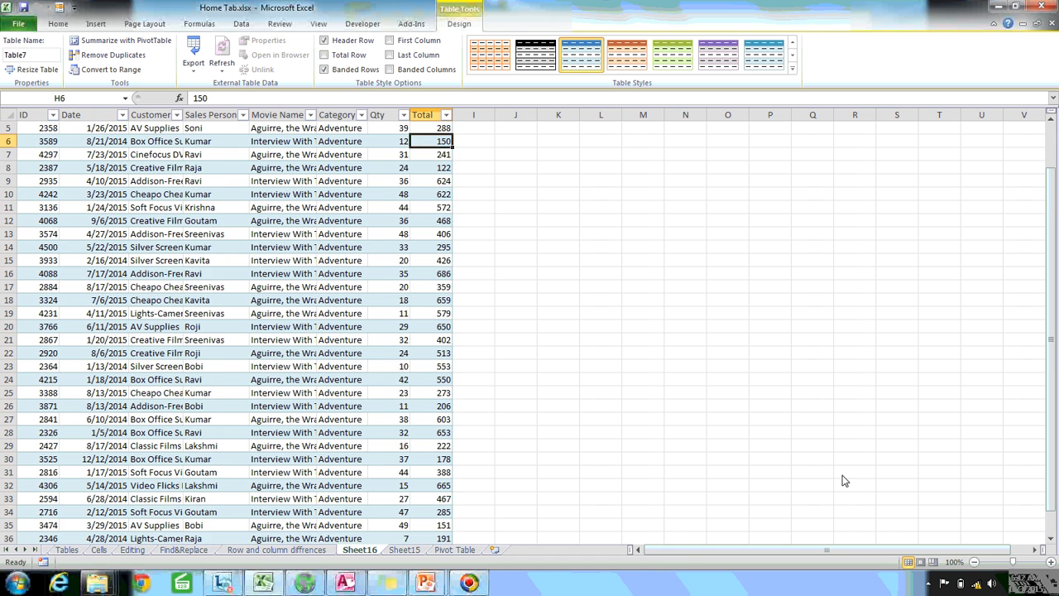
{"action": "scroll", "coordinate": [844, 480], "scroll_direction": "up", "scroll_amount": 1}
{"action": "key", "text": "ctrl+shift+Down"}
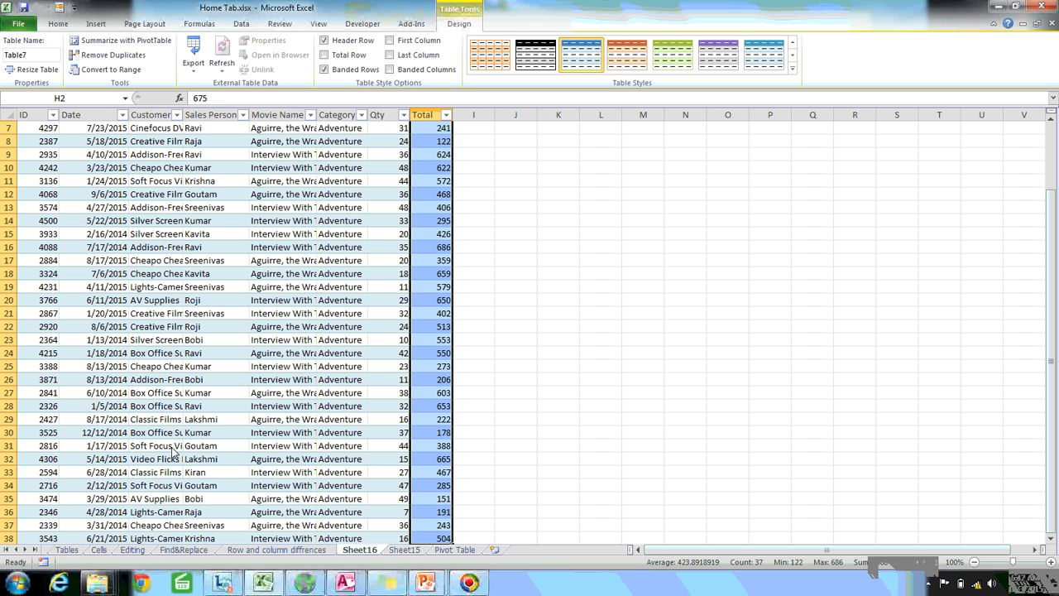
{"action": "left_click", "coordinate": [405, 550]}
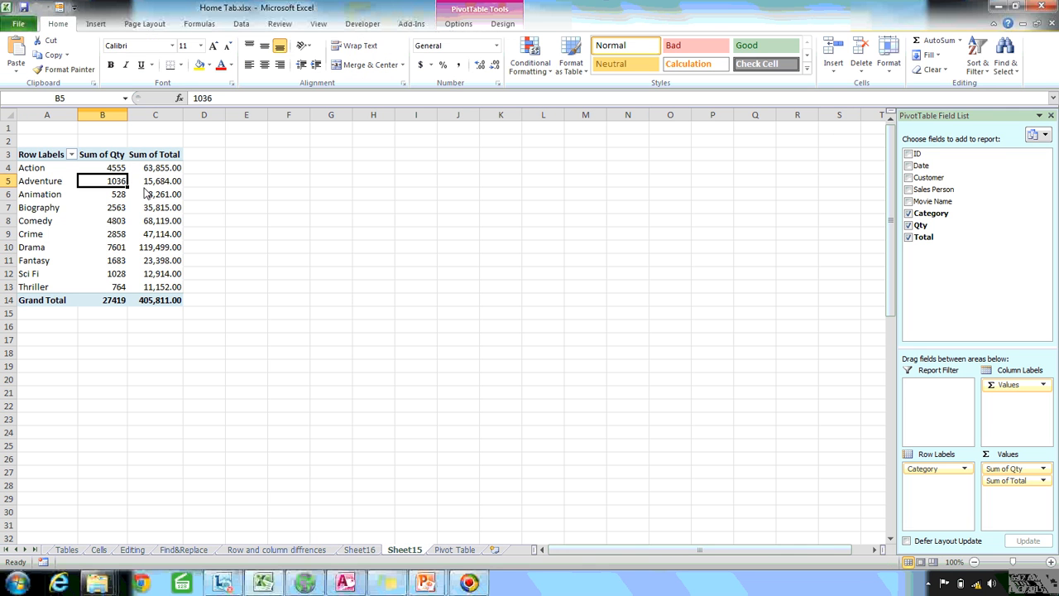
{"action": "left_click", "coordinate": [165, 188]}
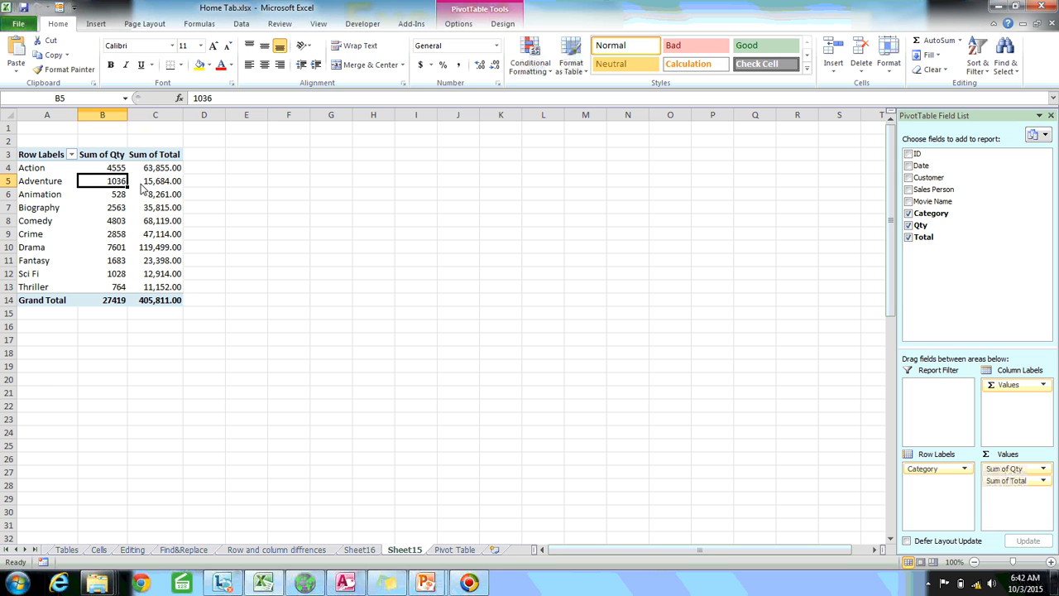
{"action": "left_click", "coordinate": [116, 187]}
- Check the sticky note for the topic on grouping by employee name and return to the PivotTable
{"action": "left_click", "coordinate": [385, 584]}
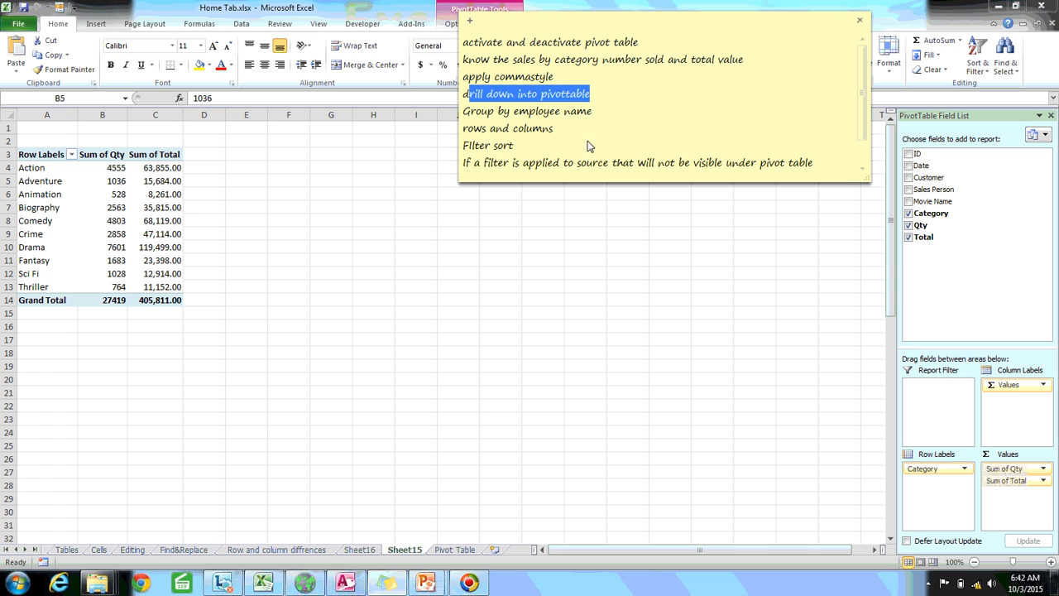
{"action": "left_click", "coordinate": [591, 111]}
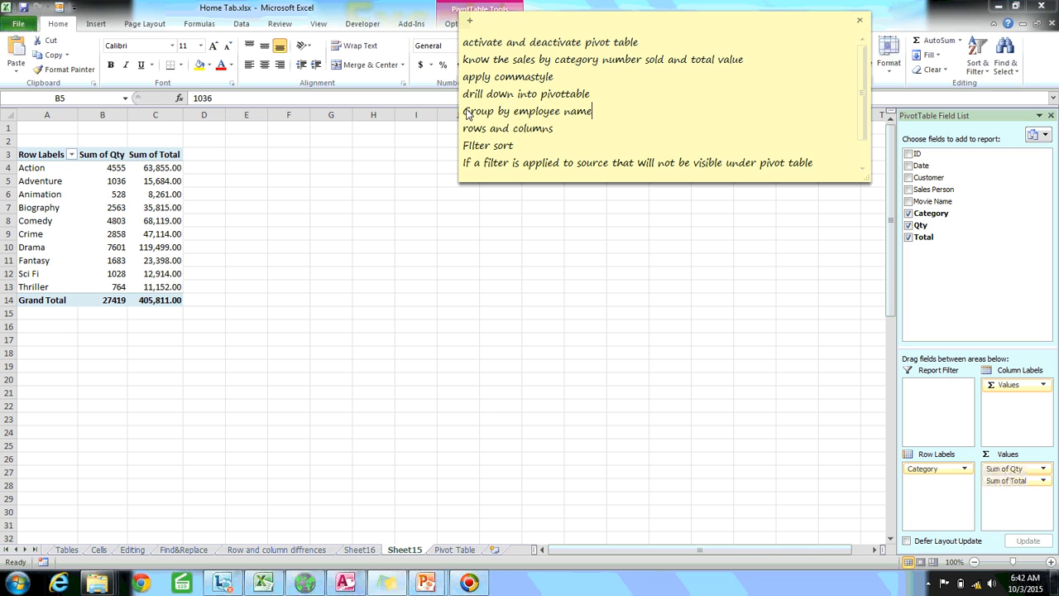
{"action": "left_click_drag", "start_coordinate": [591, 111], "coordinate": [464, 115]}
{"action": "key", "text": "alt+Tab"}
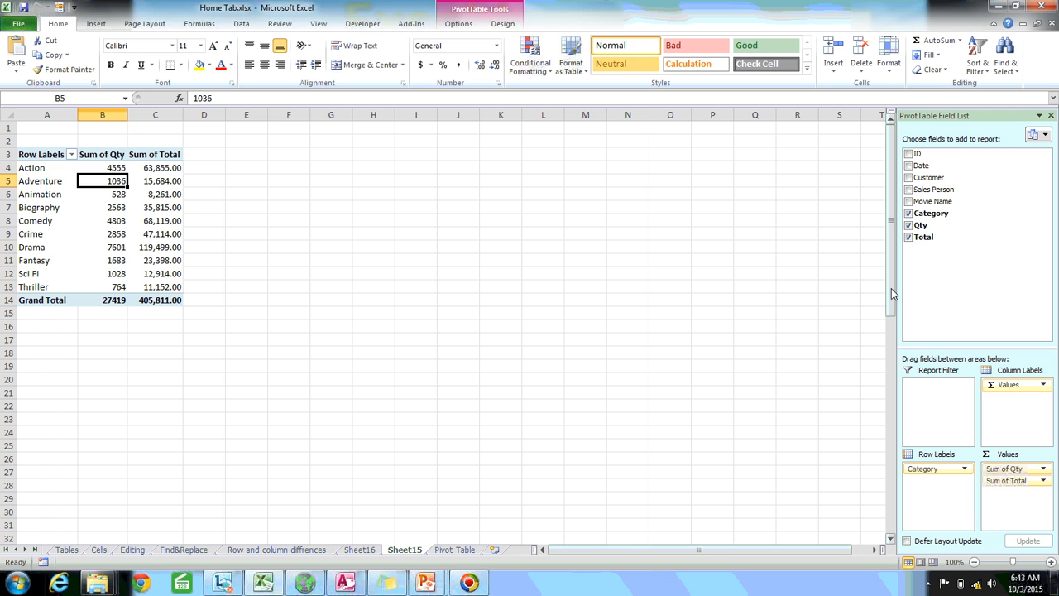
- Add Sales Person to the row labels beneath Category and select the salespeople listed under Action
{"action": "left_click", "coordinate": [909, 189]}
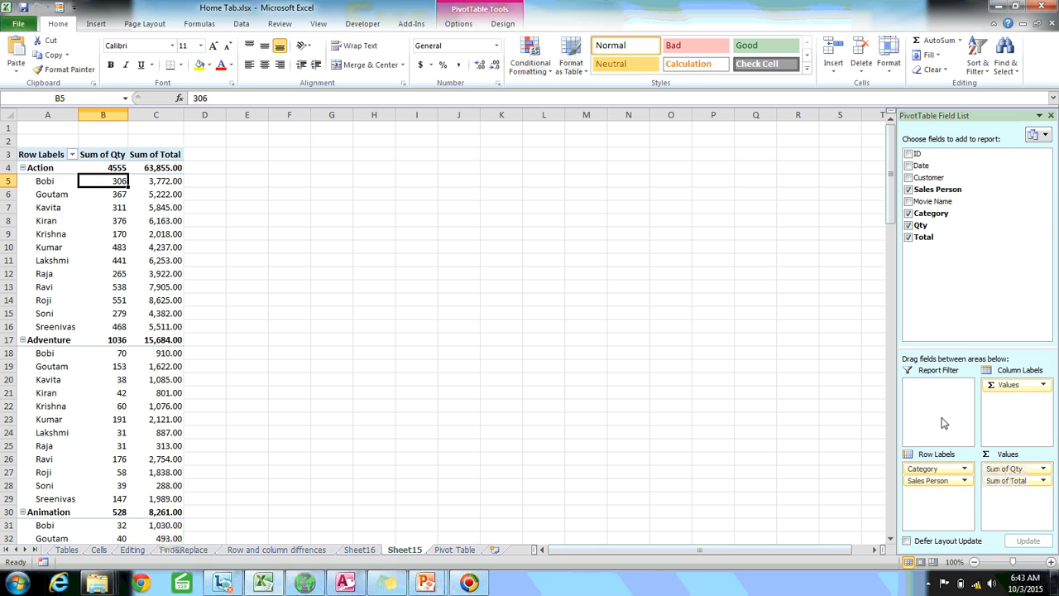
{"action": "left_click", "coordinate": [46, 182]}
{"action": "left_click", "coordinate": [33, 168]}
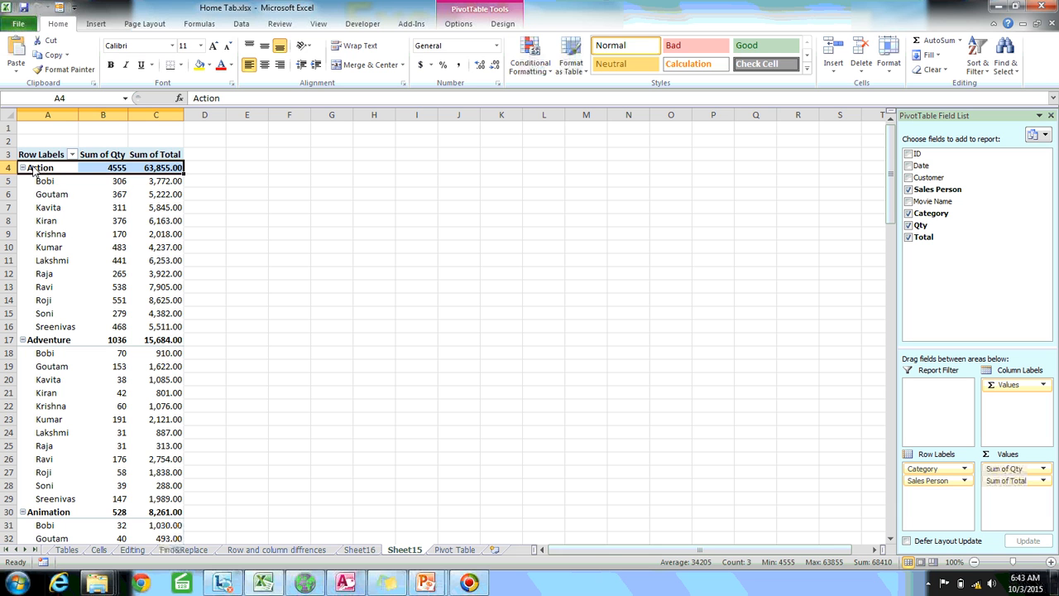
{"action": "left_click", "coordinate": [56, 184]}
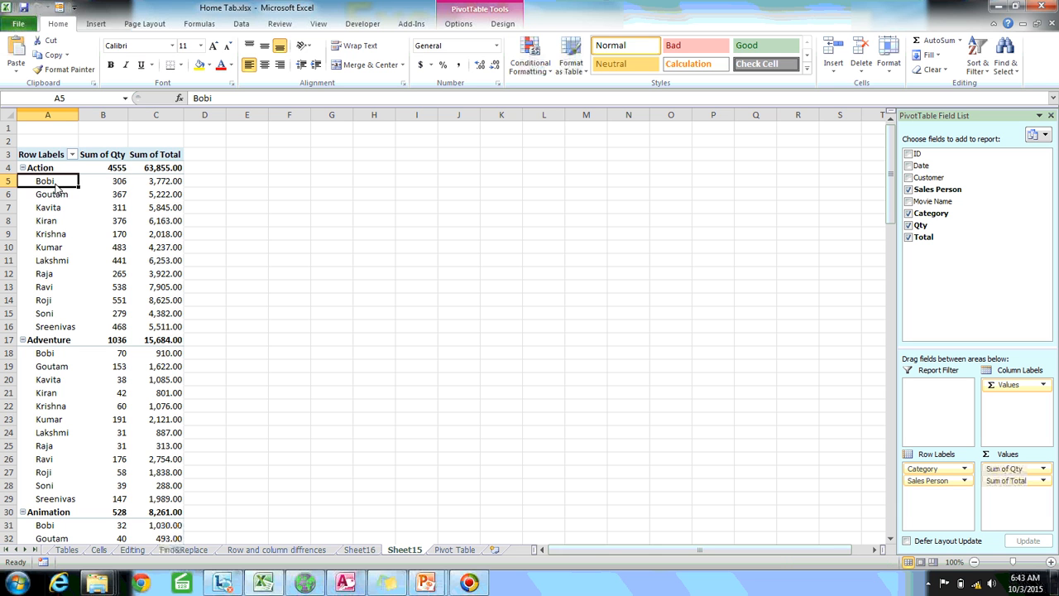
{"action": "left_click", "coordinate": [64, 331], "text": "shift"}
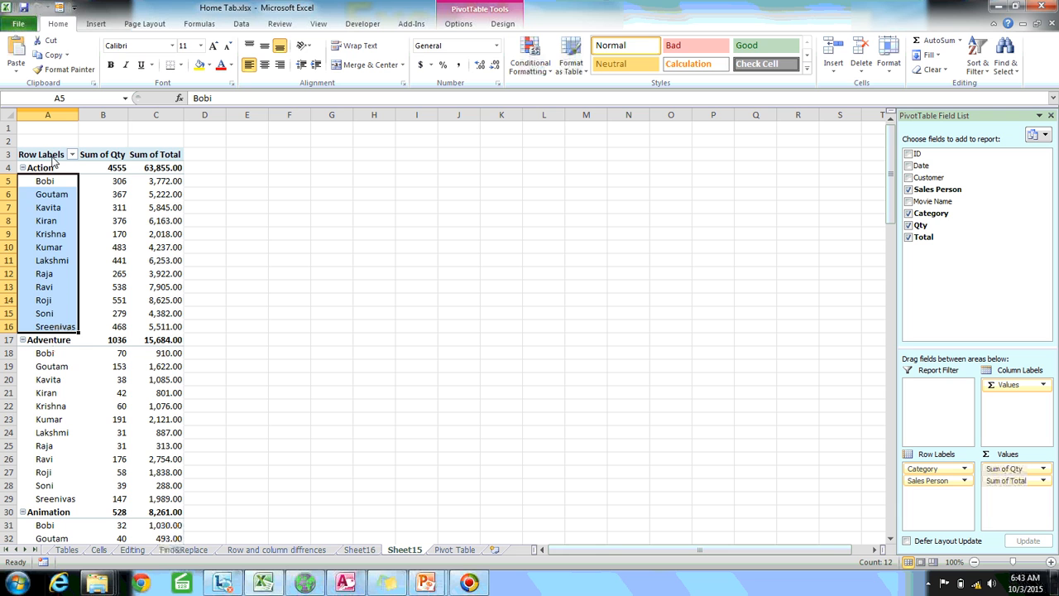
- Add Movie Name to the row labels beneath Sales Person and review the movies listed under the Action category
{"action": "left_click", "coordinate": [55, 185]}
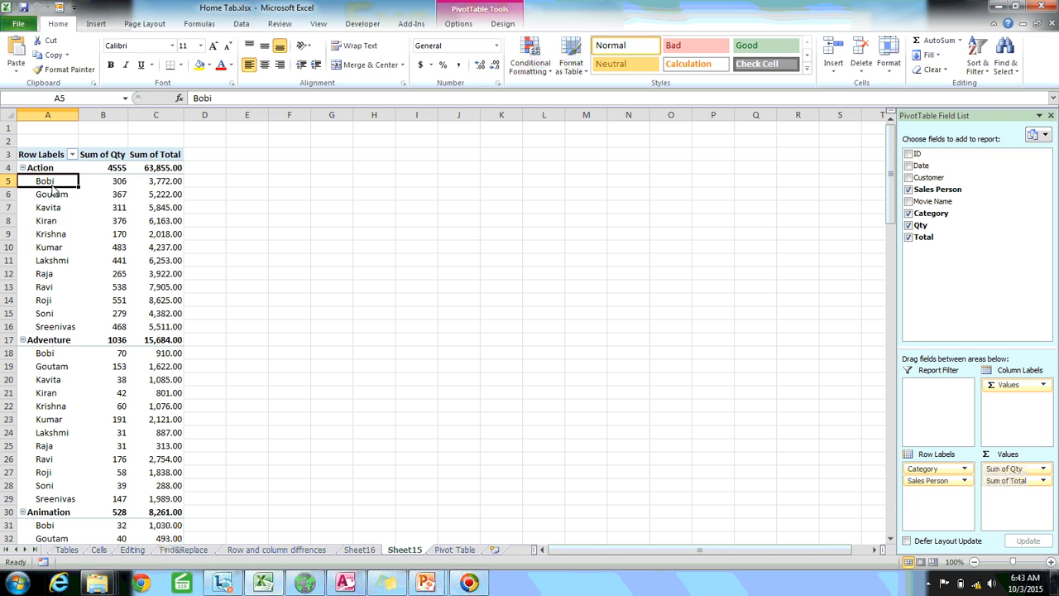
{"action": "left_click", "coordinate": [55, 331], "text": "shift"}
{"action": "left_click", "coordinate": [54, 185]}
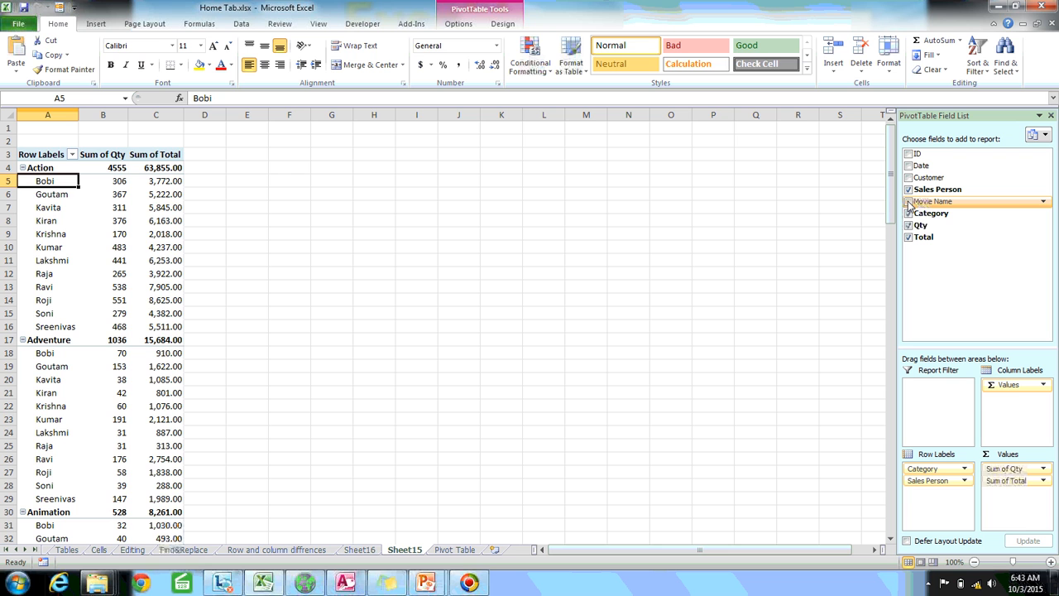
{"action": "left_click", "coordinate": [908, 202]}
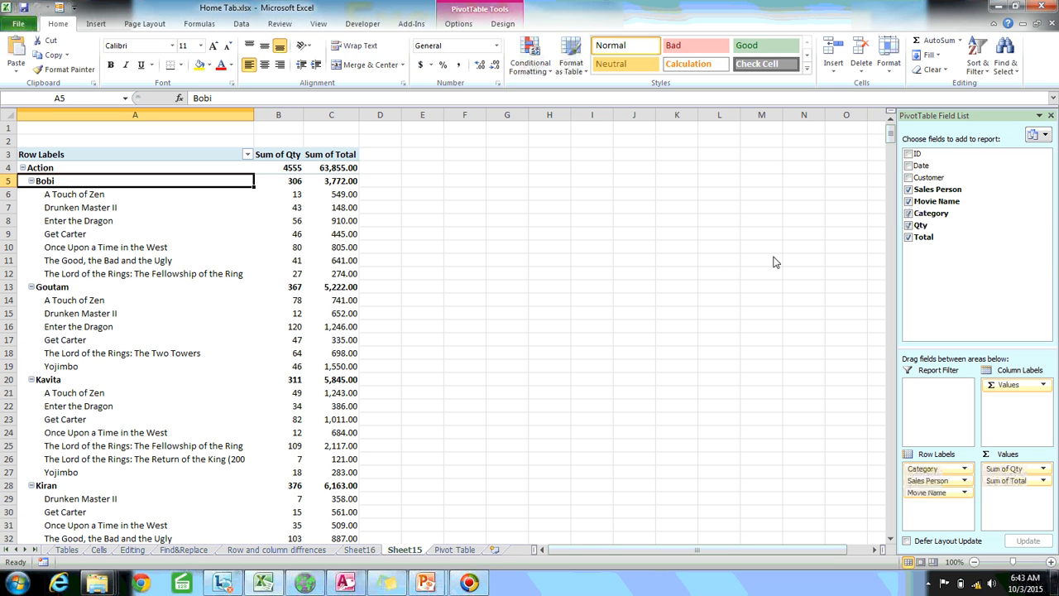
{"action": "left_click", "coordinate": [35, 169]}
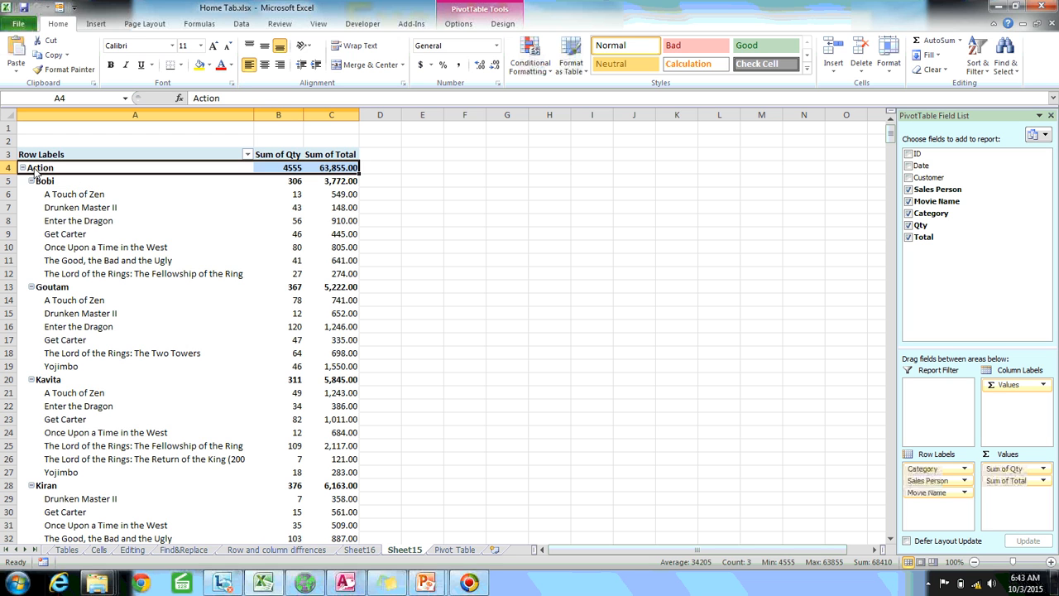
{"action": "left_click", "coordinate": [125, 212]}
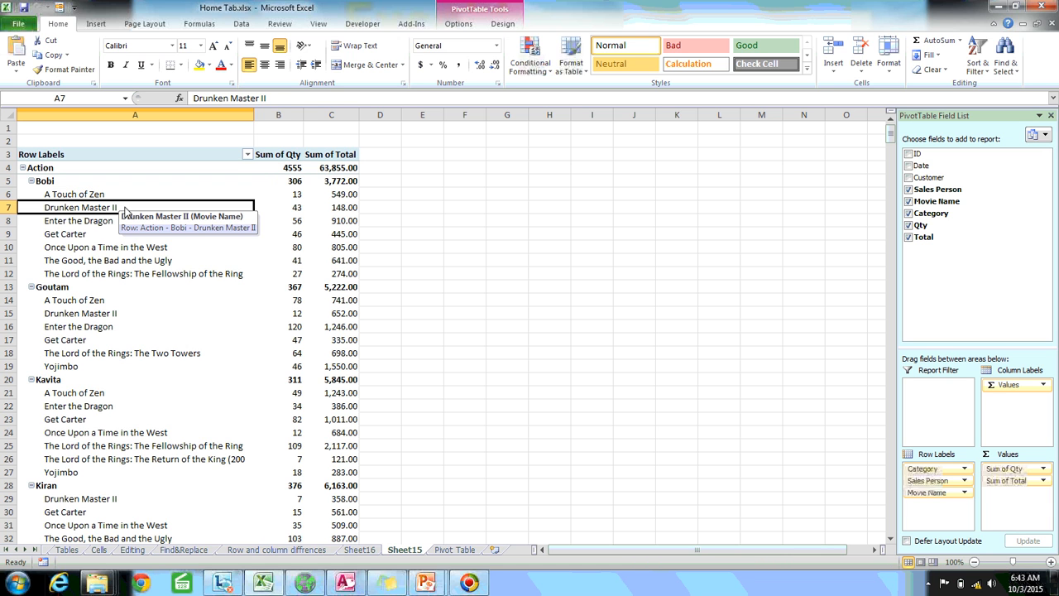
{"action": "left_click", "coordinate": [65, 197]}
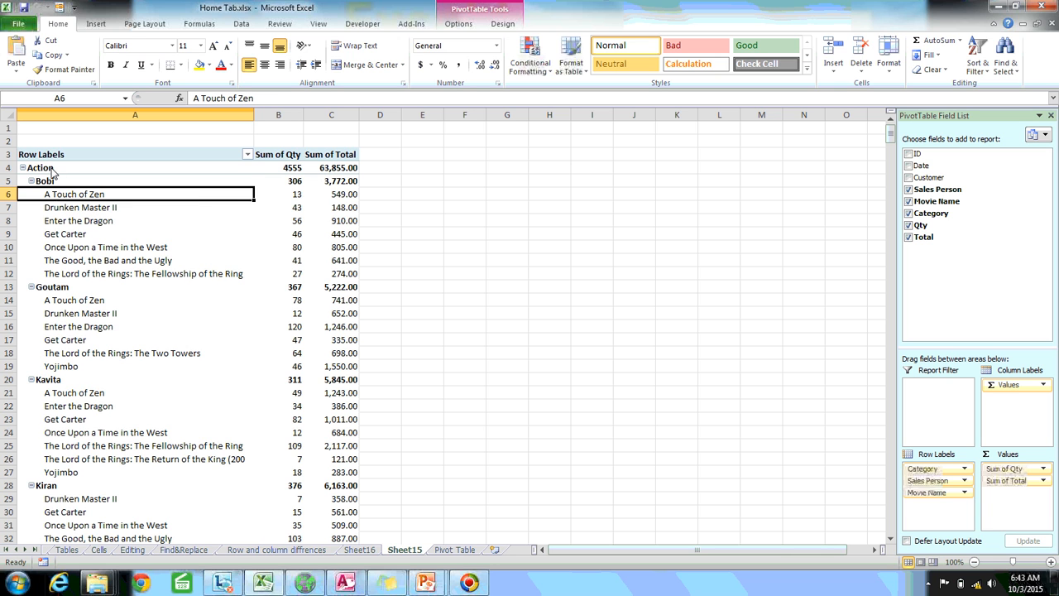
- Collapse the entire Category field so the PivotTable shows one row per category
{"action": "left_click", "coordinate": [52, 171]}
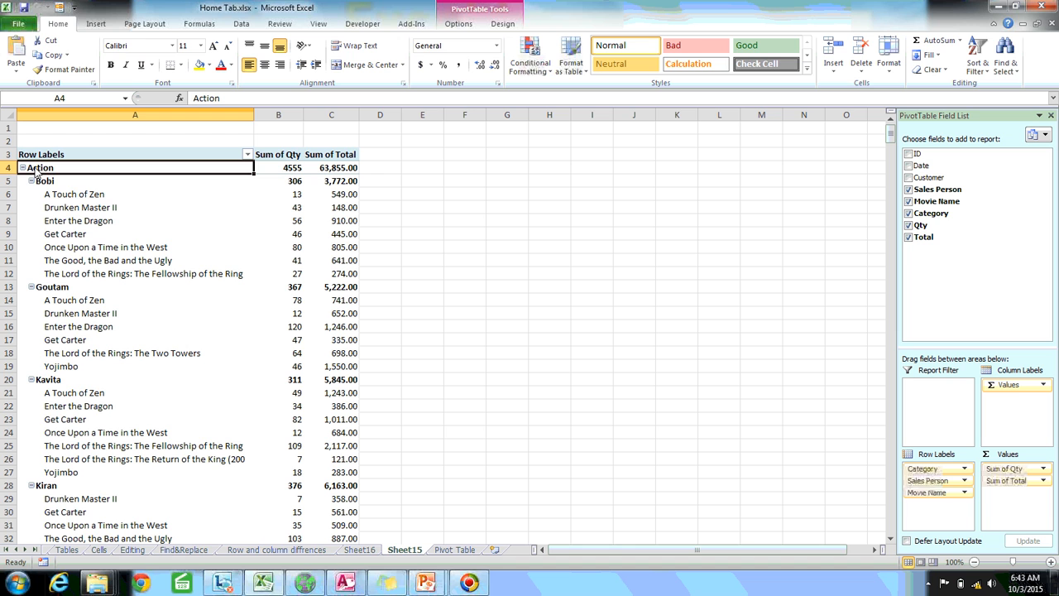
{"action": "left_click", "coordinate": [60, 182]}
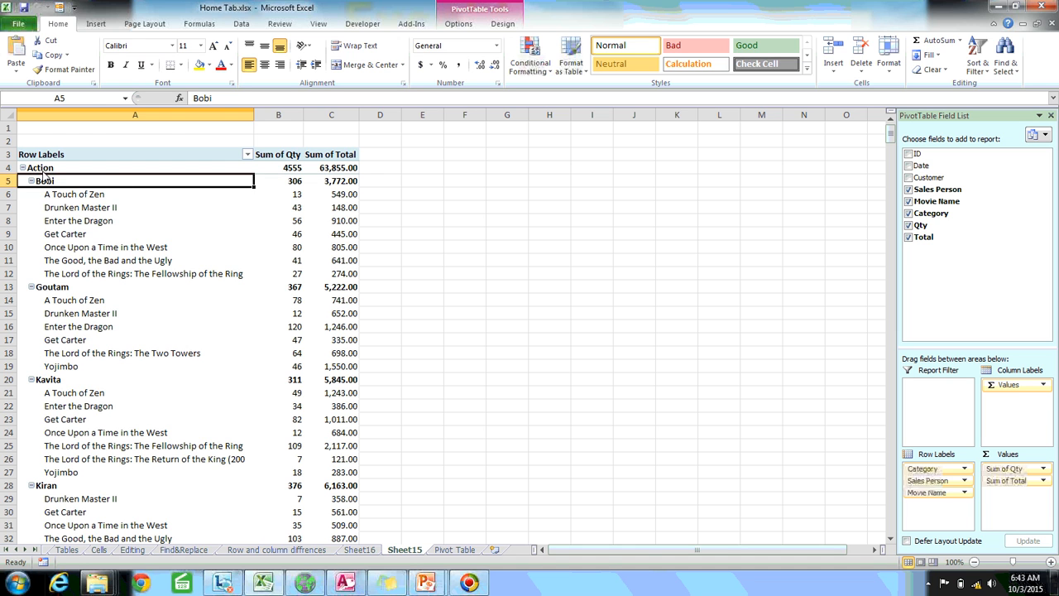
{"action": "left_click", "coordinate": [46, 169]}
{"action": "right_click", "coordinate": [44, 172]}
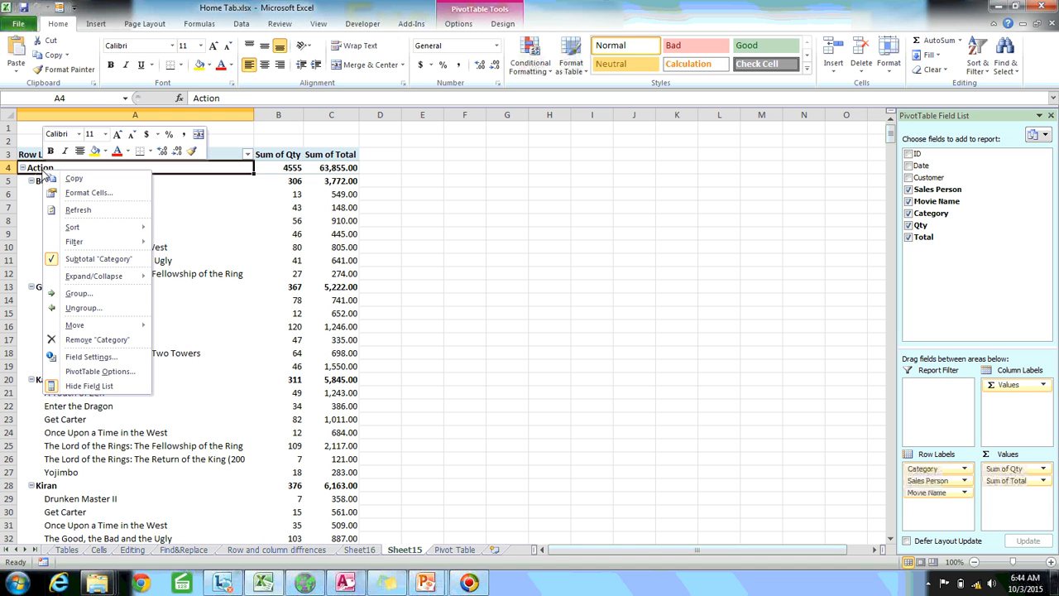
{"action": "mouse_move", "coordinate": [122, 281]}
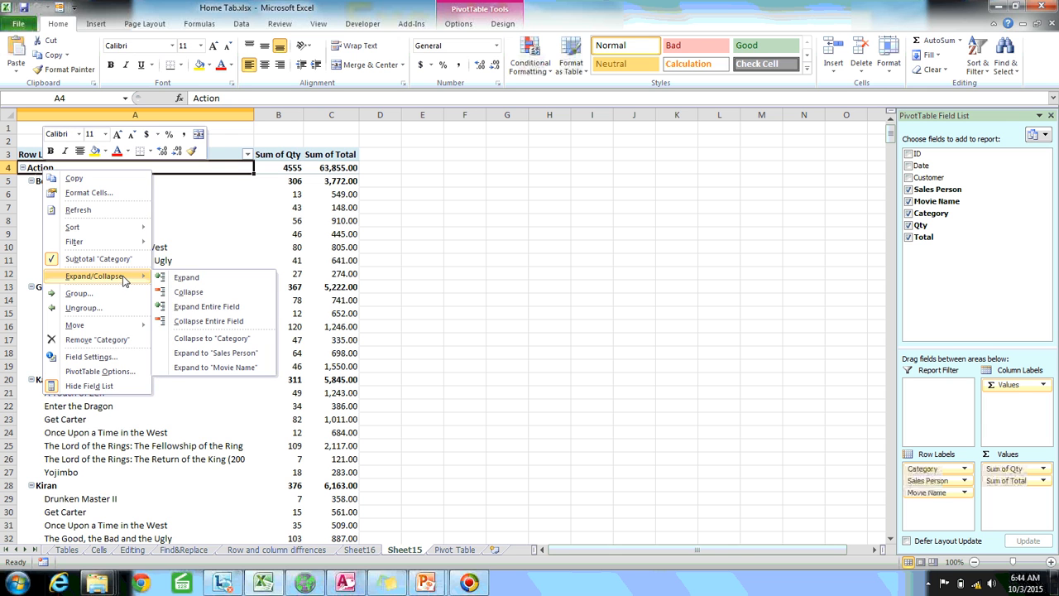
{"action": "left_click", "coordinate": [234, 322]}
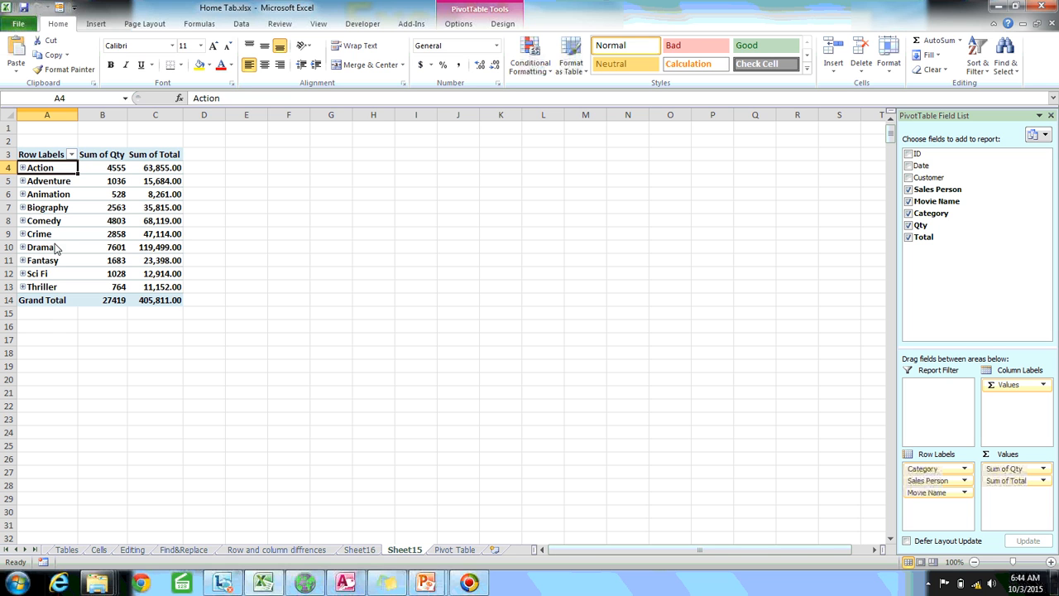
- Expand only the Action category to its salespeople and movie names
{"action": "left_click", "coordinate": [24, 168]}
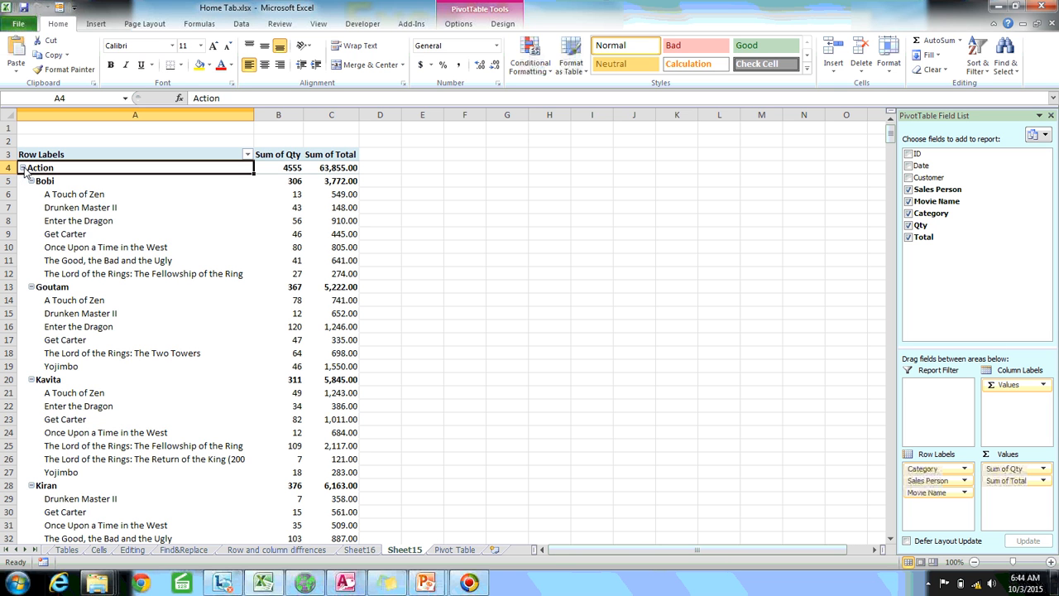
{"action": "left_click", "coordinate": [66, 184]}
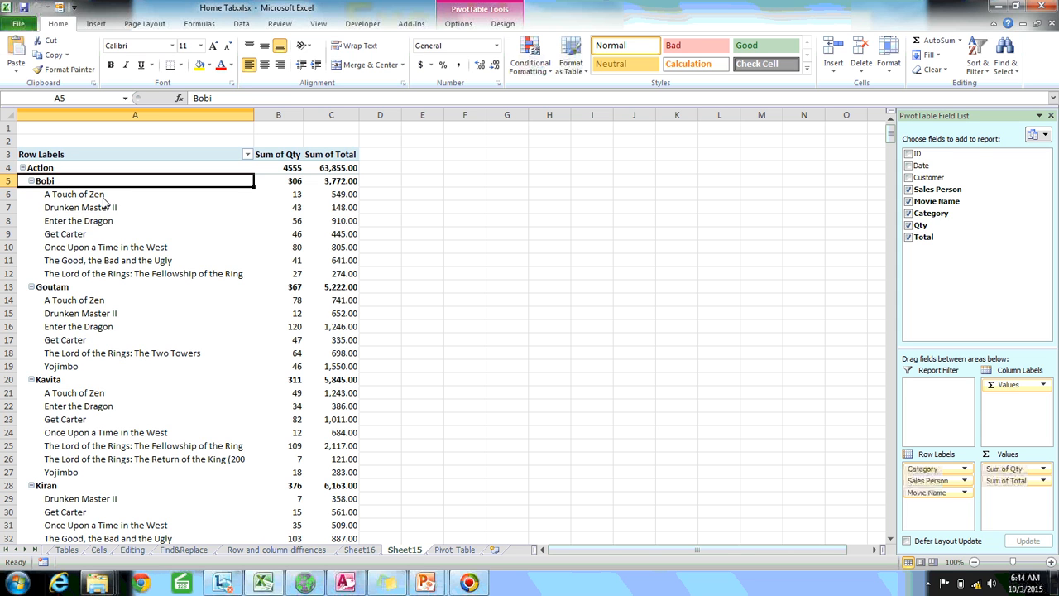
{"action": "left_click", "coordinate": [83, 195]}
- Collapse the entire Sales Person field to hide the movie names beneath each salesperson
{"action": "left_click", "coordinate": [60, 181]}
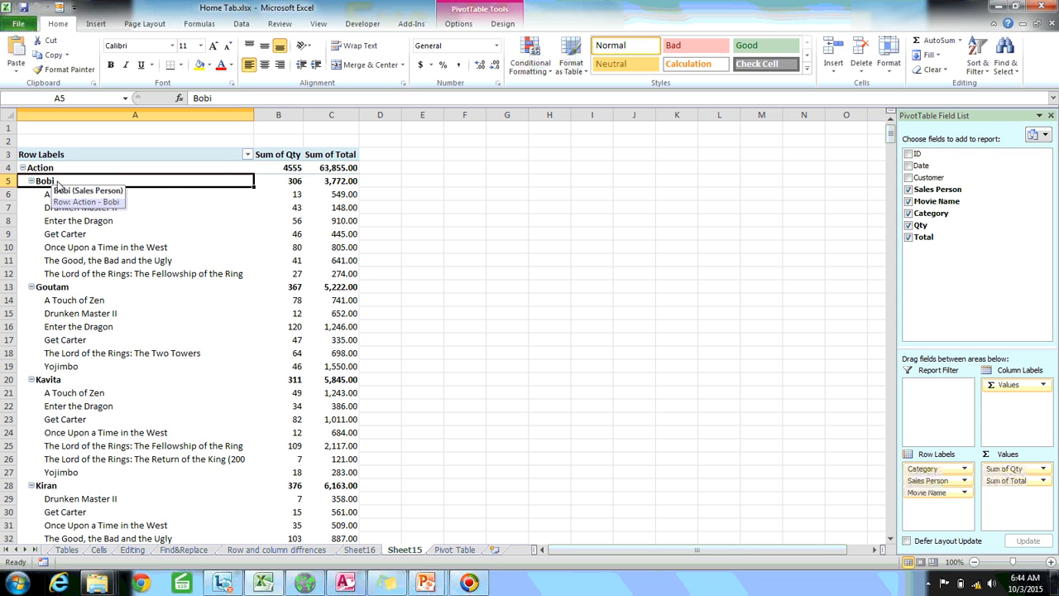
{"action": "right_click", "coordinate": [58, 182]}
{"action": "mouse_move", "coordinate": [149, 287]}
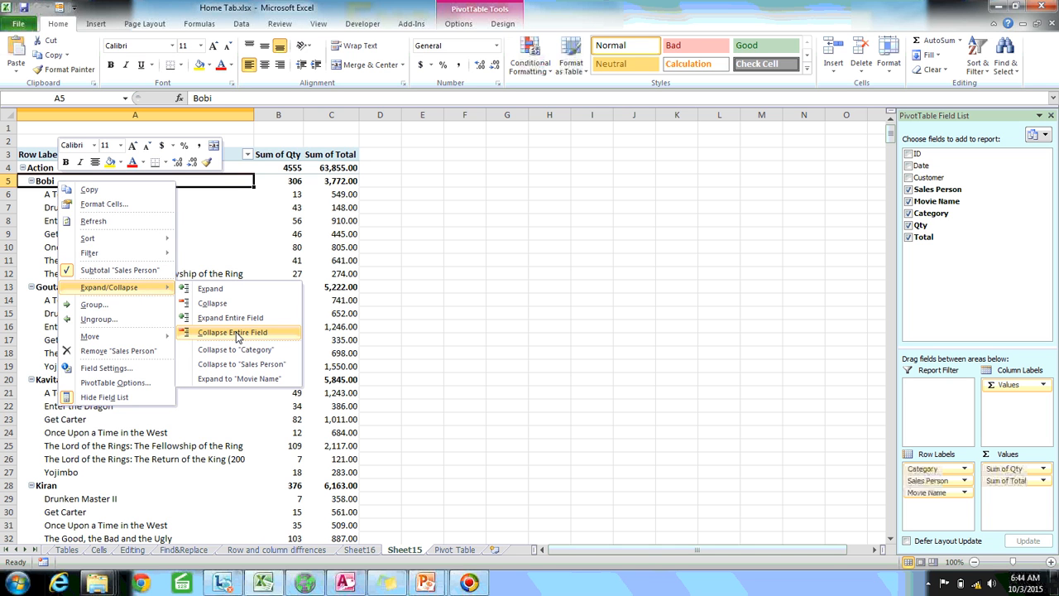
{"action": "key", "text": "Escape"}
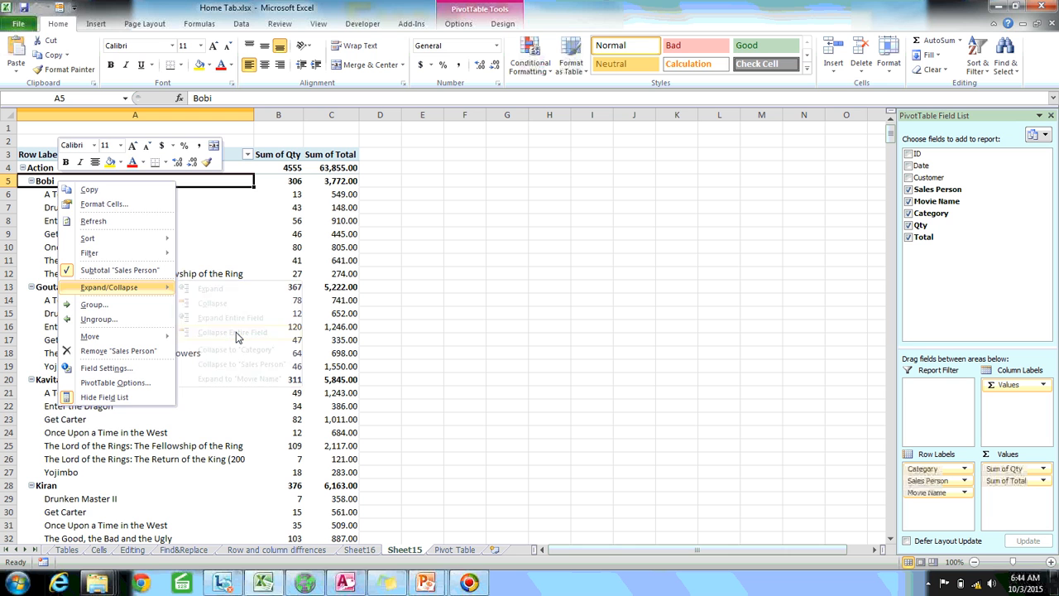
{"action": "key", "text": "Escape"}
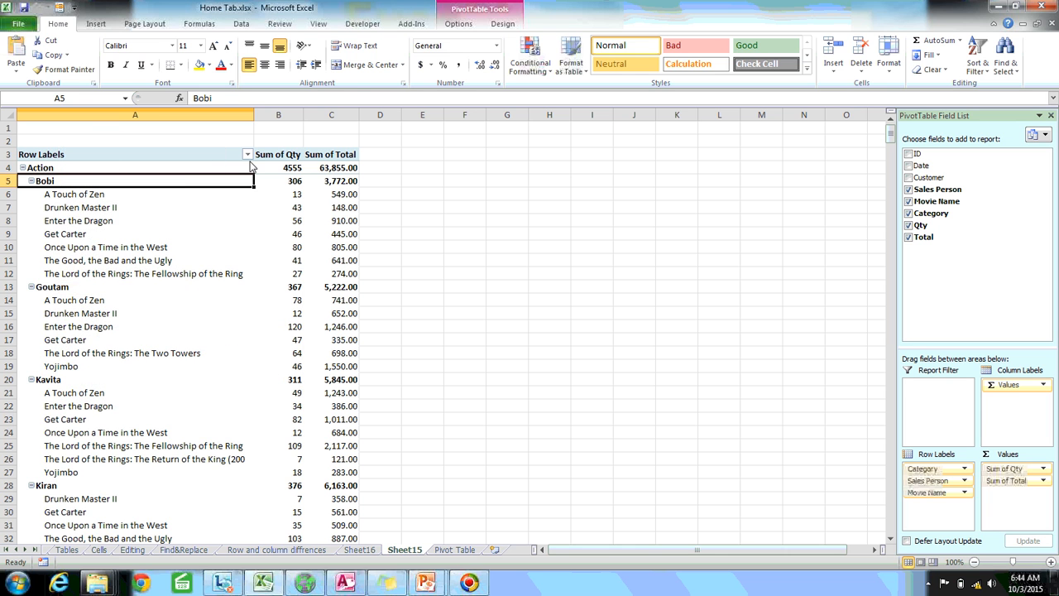
{"action": "left_click", "coordinate": [455, 23]}
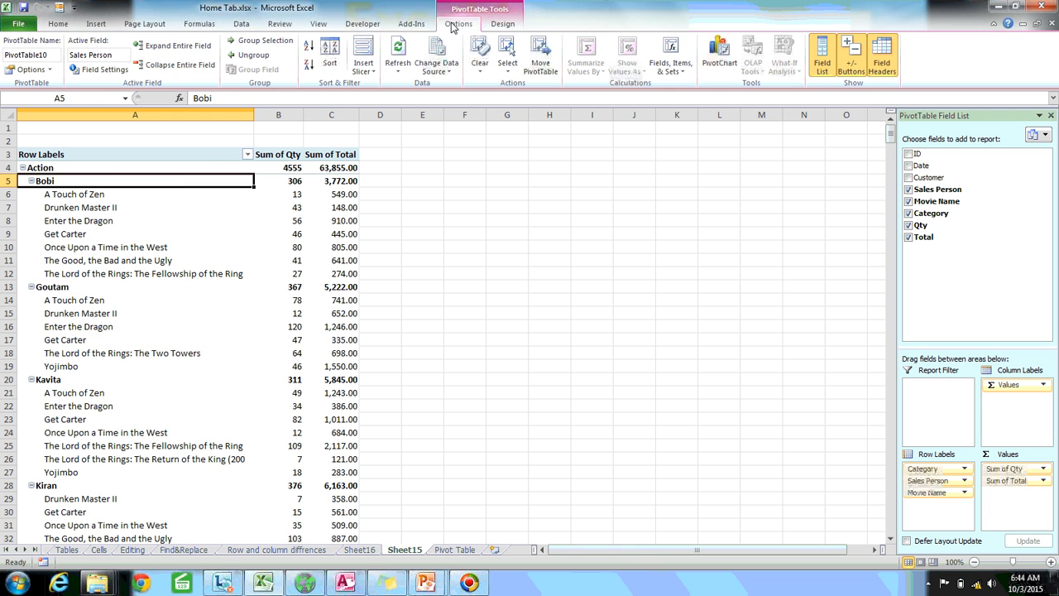
{"action": "left_click", "coordinate": [181, 66]}
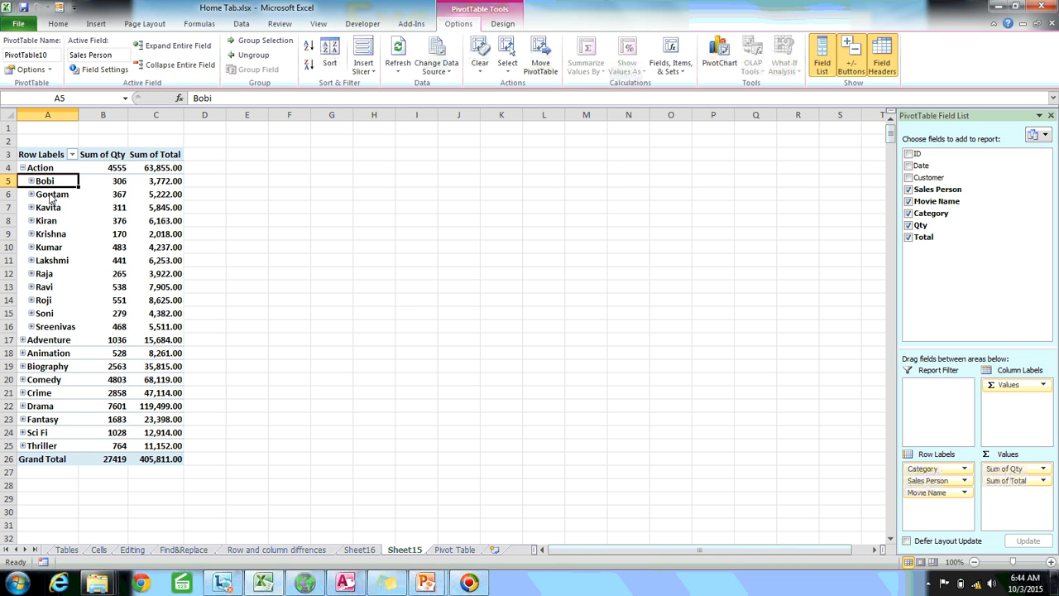
- Go down the collapsed salespeople listed under Action one by one
{"action": "key", "text": "Down"}
{"action": "key", "text": "Down"}
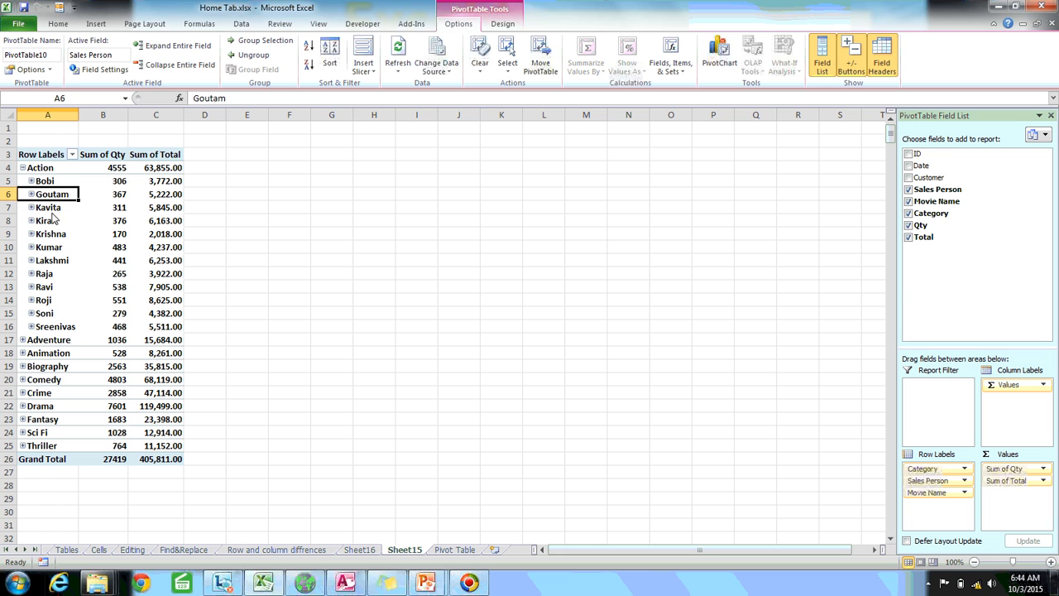
{"action": "key", "text": "Down"}
{"action": "key", "text": "Down"}
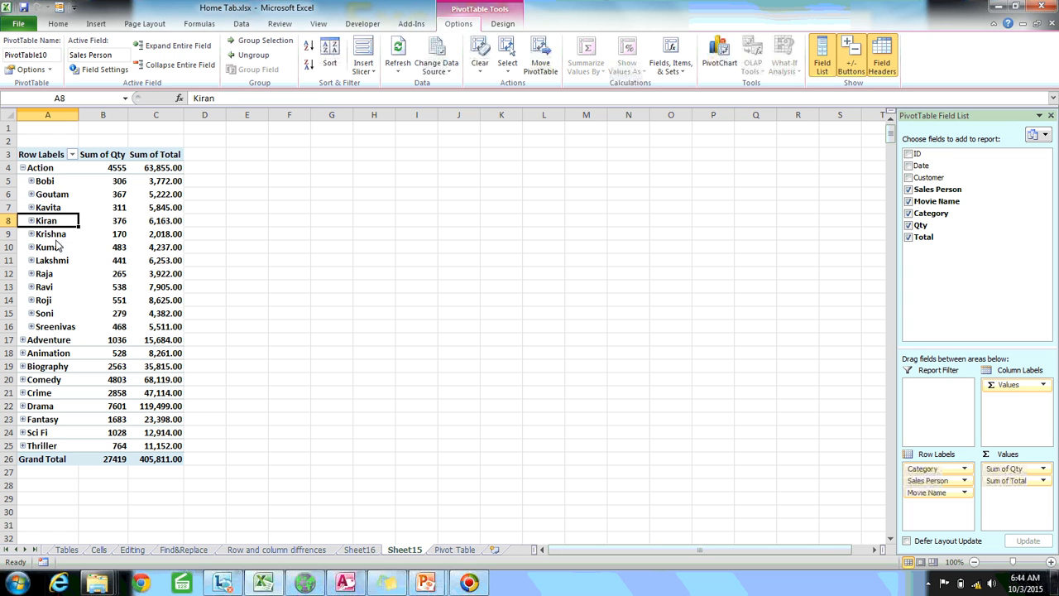
{"action": "key", "text": "Down"}
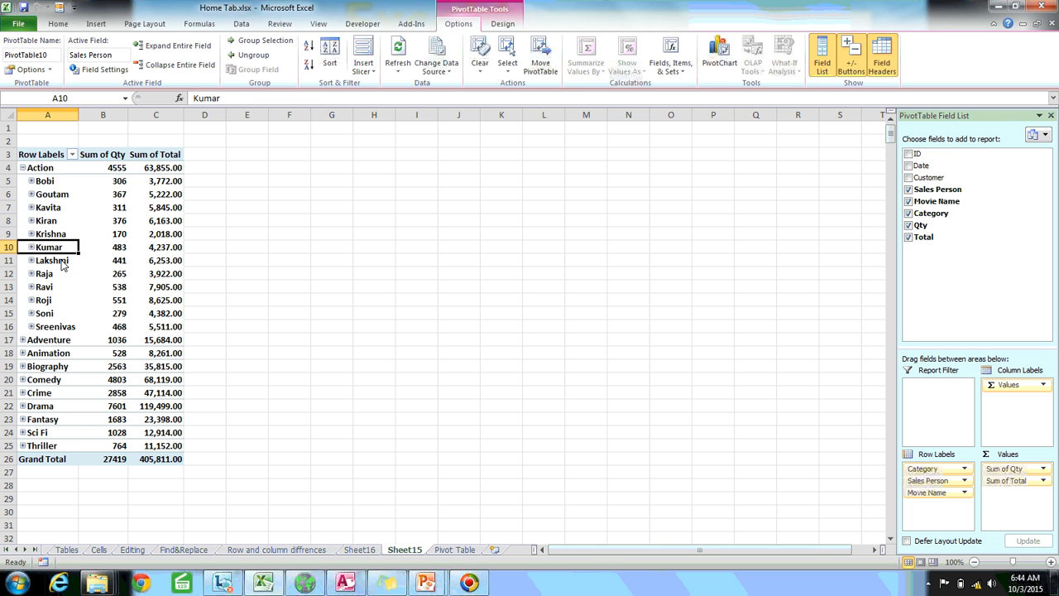
{"action": "key", "text": "Down"}
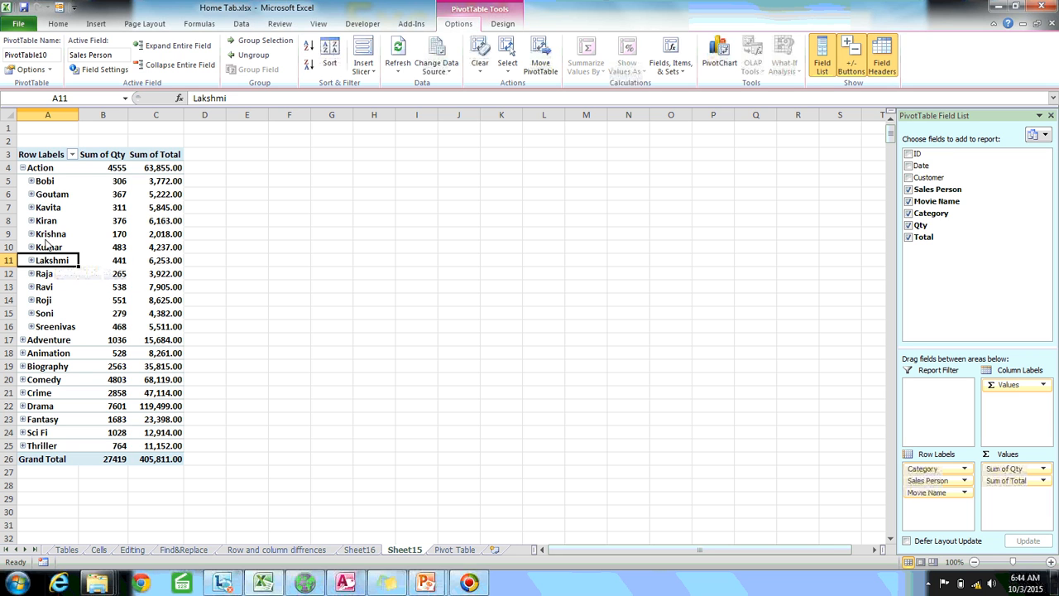
- Expand the second salesperson under Action to view the movies sold, and collapse back to the category level
{"action": "left_click", "coordinate": [30, 195]}
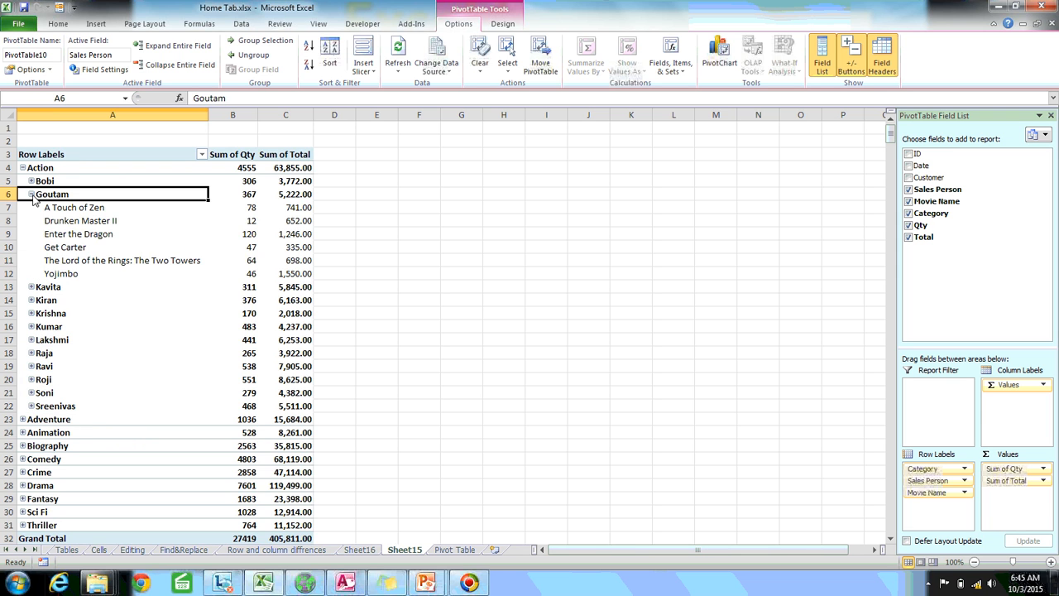
{"action": "left_click", "coordinate": [76, 210]}
{"action": "left_click", "coordinate": [70, 278]}
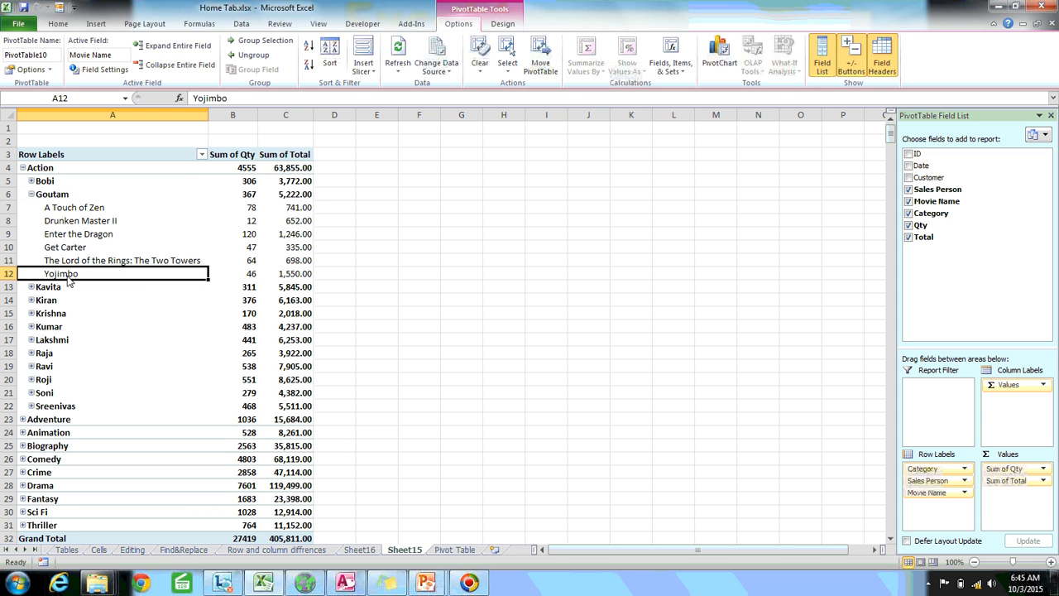
{"action": "left_click", "coordinate": [31, 194]}
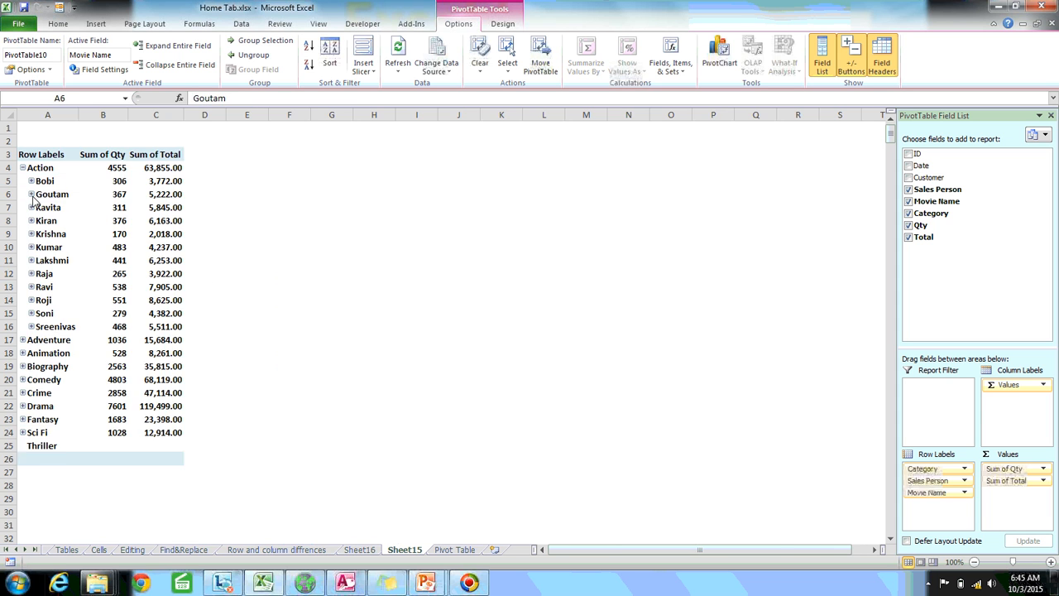
{"action": "left_click", "coordinate": [22, 168]}
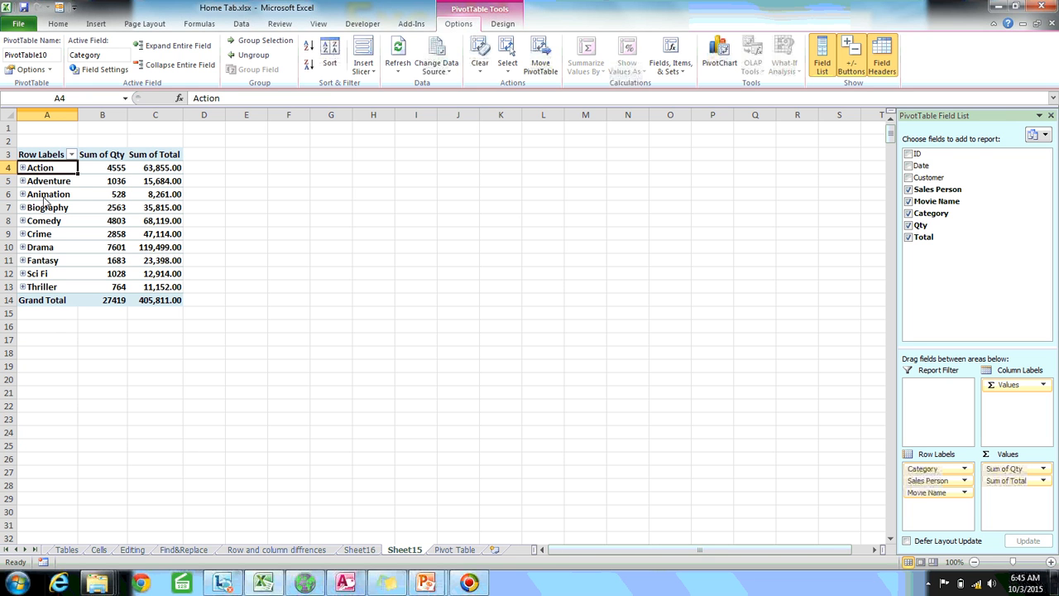
- Select the Biography through Thriller rows and check the sticky note for the rows and columns topic
{"action": "left_click_drag", "start_coordinate": [50, 207], "coordinate": [184, 285]}
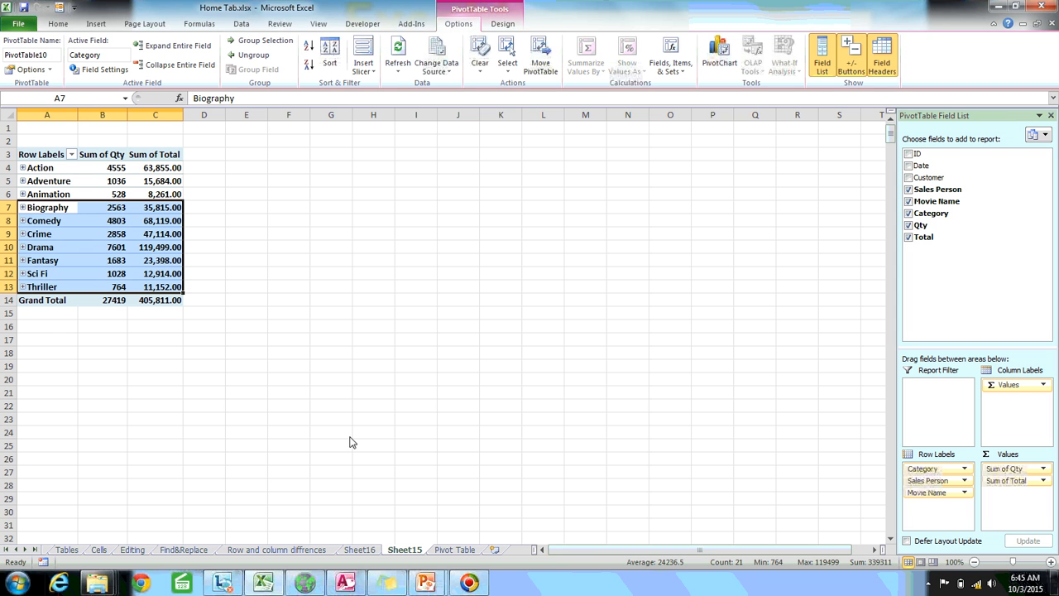
{"action": "left_click", "coordinate": [394, 586]}
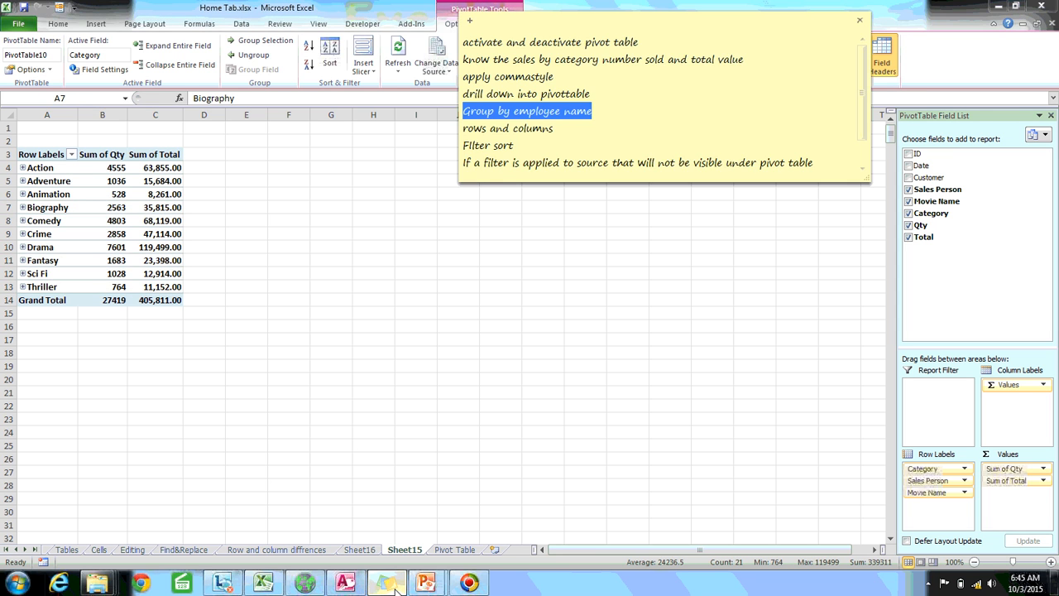
{"action": "left_click", "coordinate": [560, 133]}
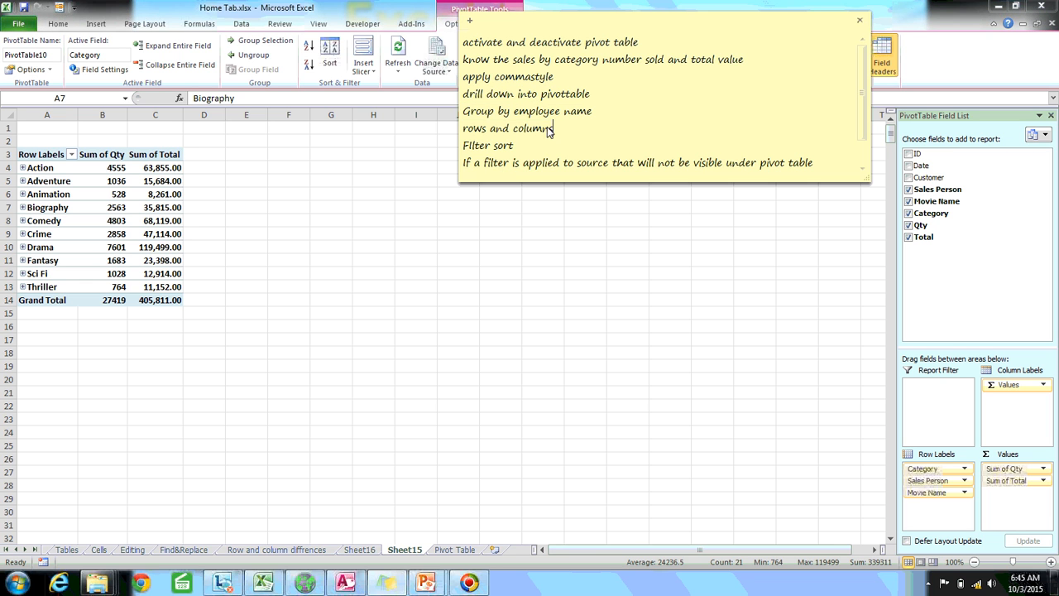
{"action": "left_click", "coordinate": [334, 251]}
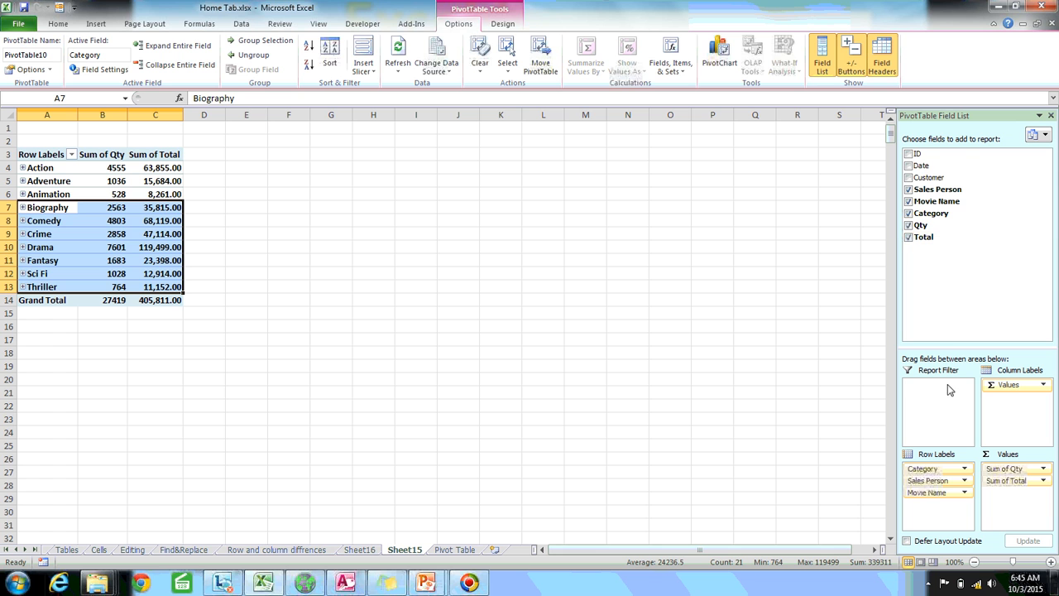
- Clear the PivotTable by removing the Sales Person, Movie Name, Category, Qty and Total fields
{"action": "left_click", "coordinate": [908, 190]}
{"action": "left_click", "coordinate": [908, 202]}
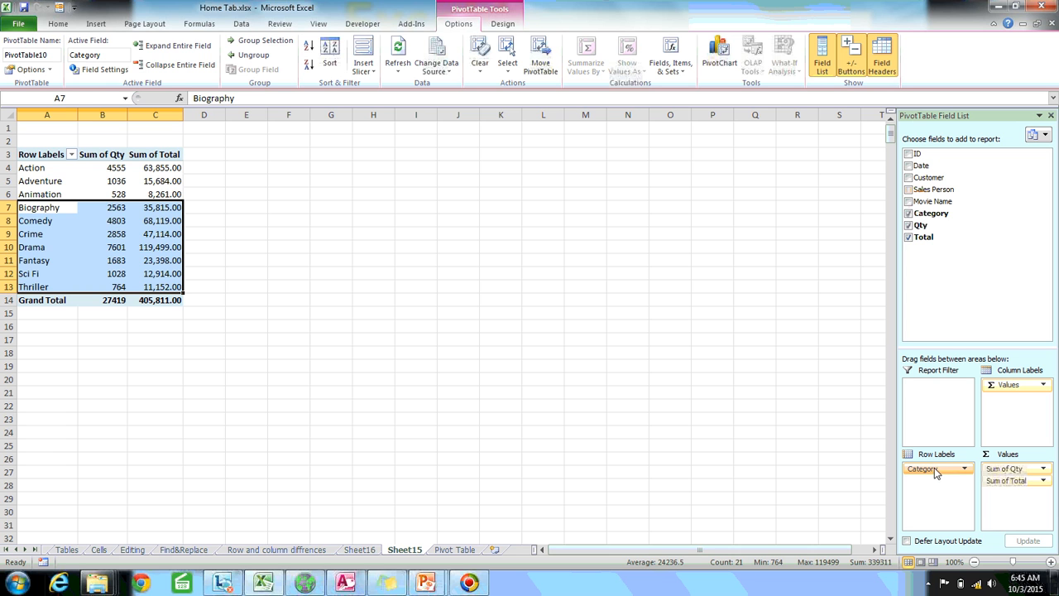
{"action": "left_click_drag", "start_coordinate": [935, 468], "coordinate": [703, 365]}
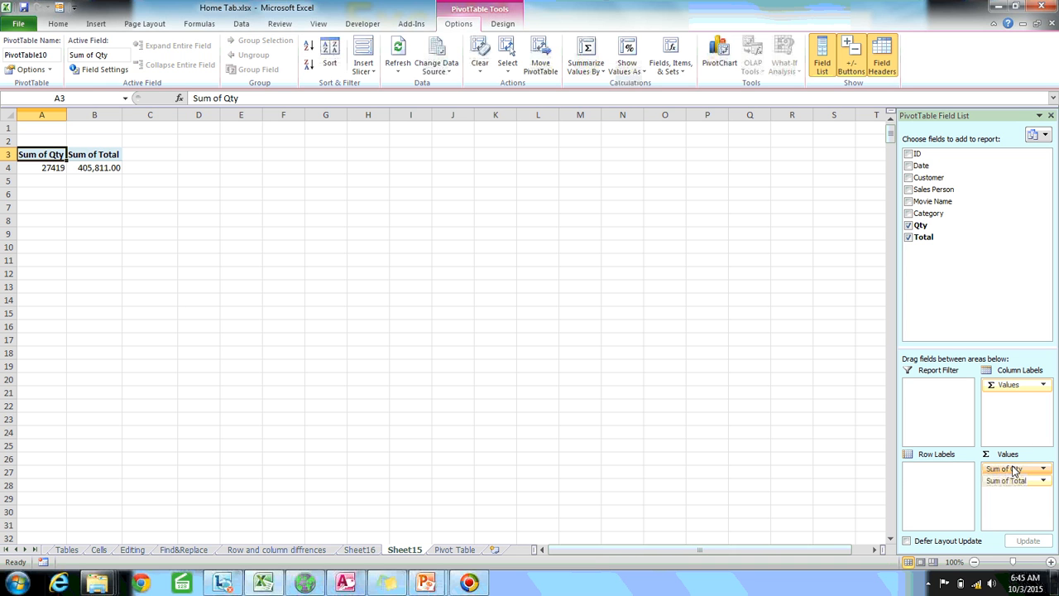
{"action": "left_click_drag", "start_coordinate": [1015, 470], "coordinate": [775, 376]}
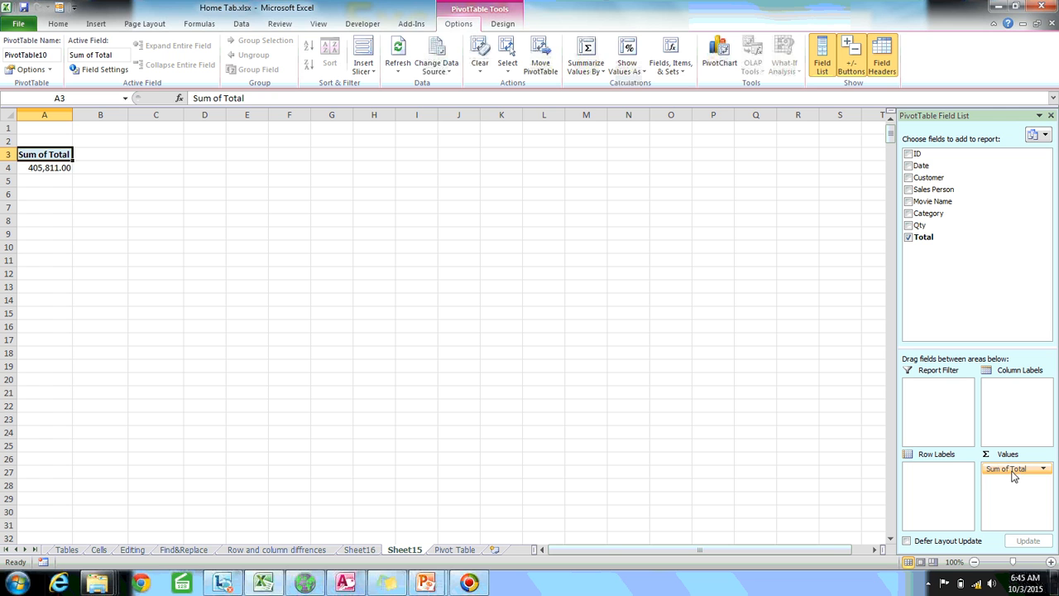
{"action": "left_click_drag", "start_coordinate": [1013, 476], "coordinate": [671, 345]}
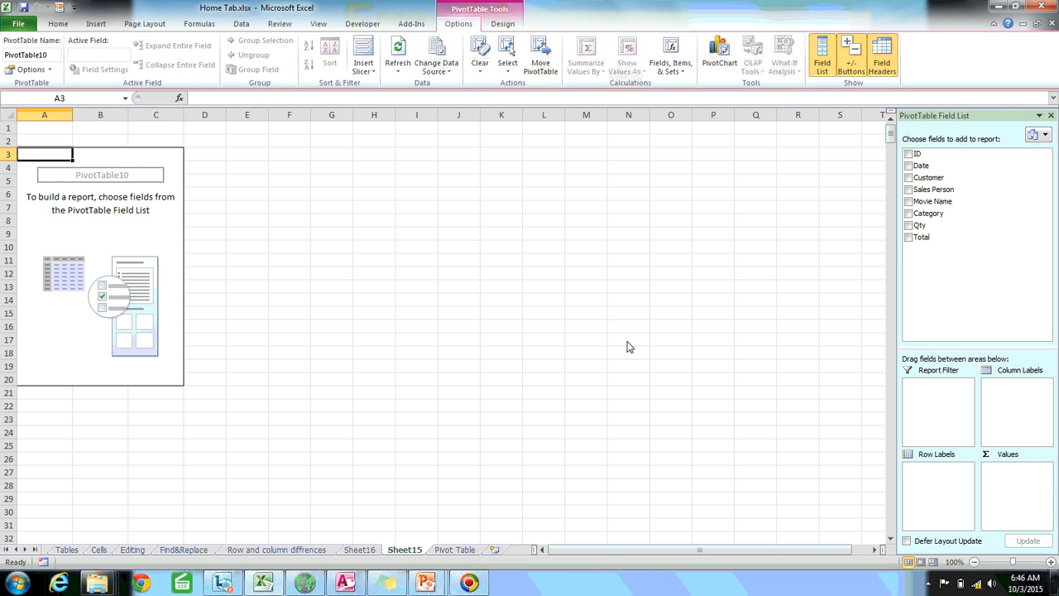
- Add the Category, Sales Person and Total fields to the PivotTable and move Category to the column labels
{"action": "left_click", "coordinate": [908, 214]}
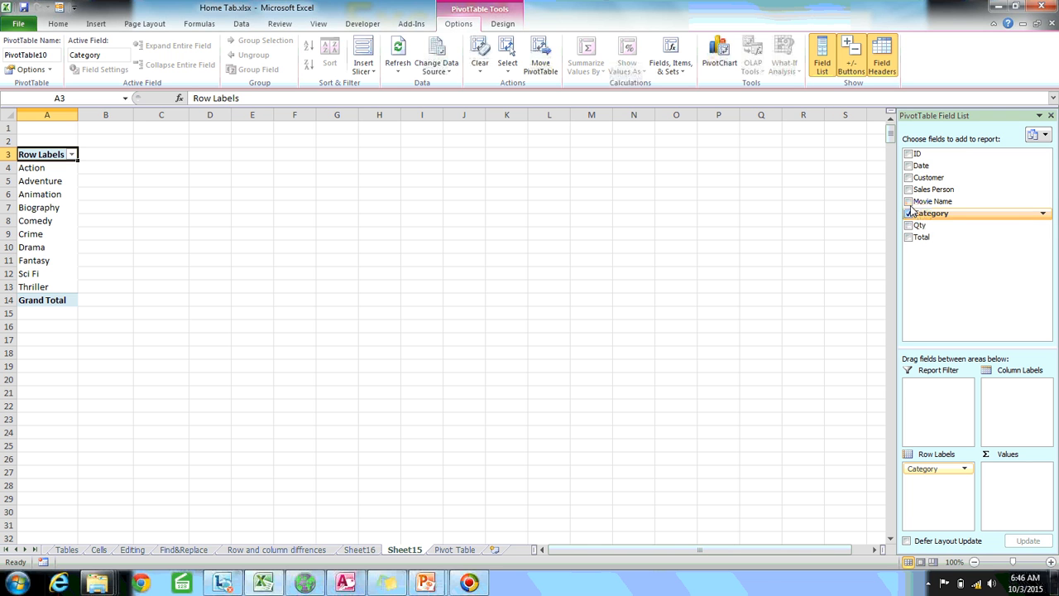
{"action": "left_click", "coordinate": [908, 189]}
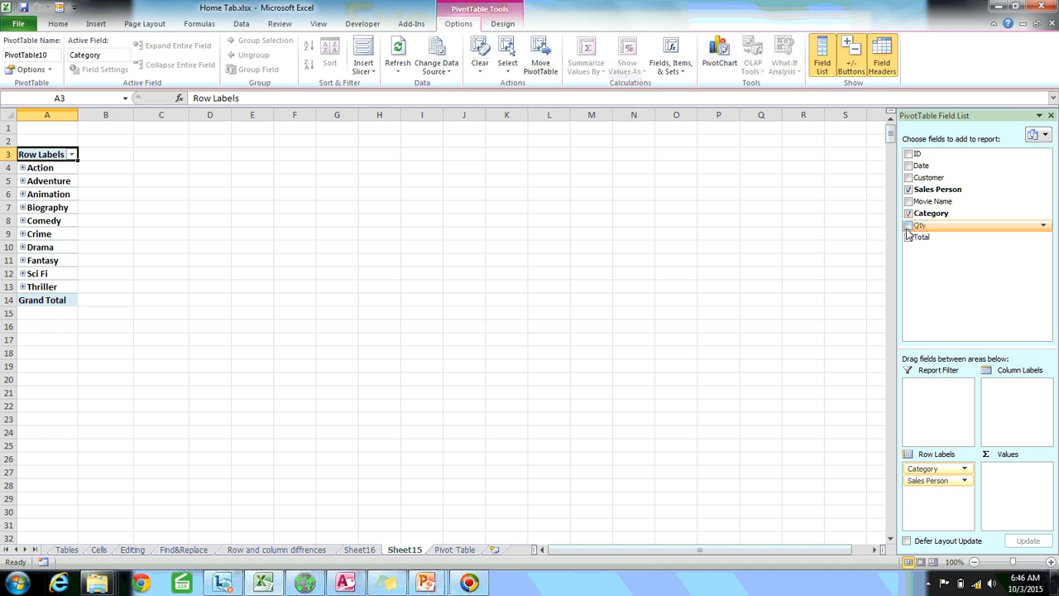
{"action": "left_click", "coordinate": [909, 227]}
{"action": "left_click", "coordinate": [908, 226]}
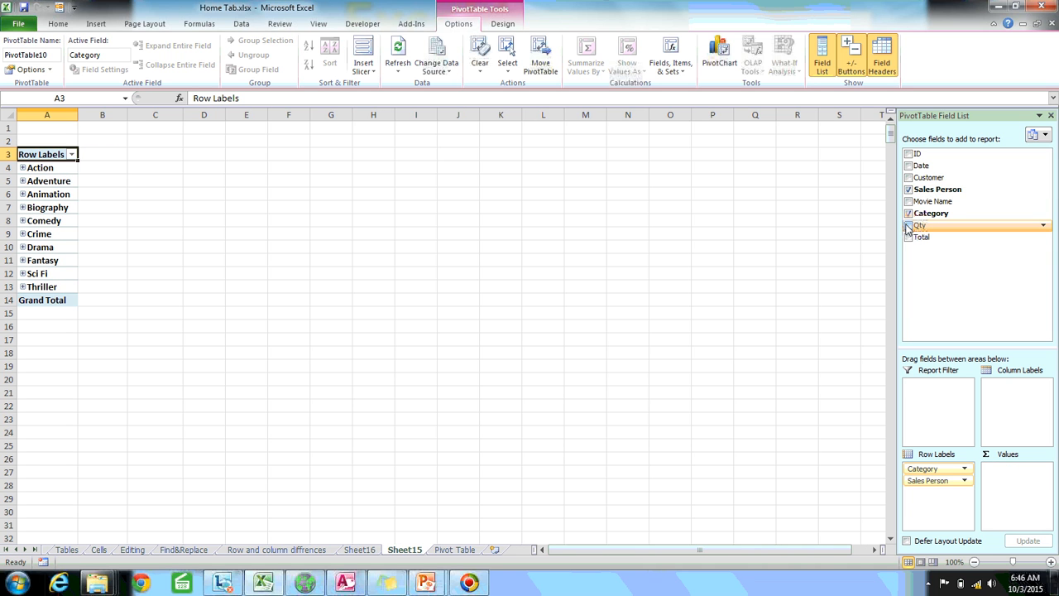
{"action": "left_click", "coordinate": [909, 237]}
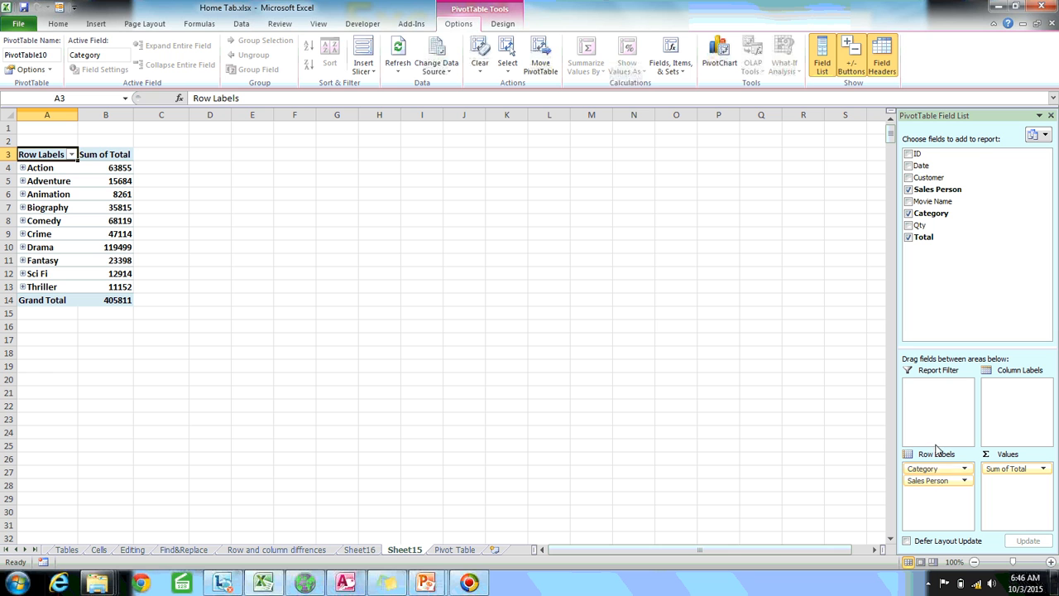
{"action": "left_click_drag", "start_coordinate": [933, 468], "coordinate": [1007, 399]}
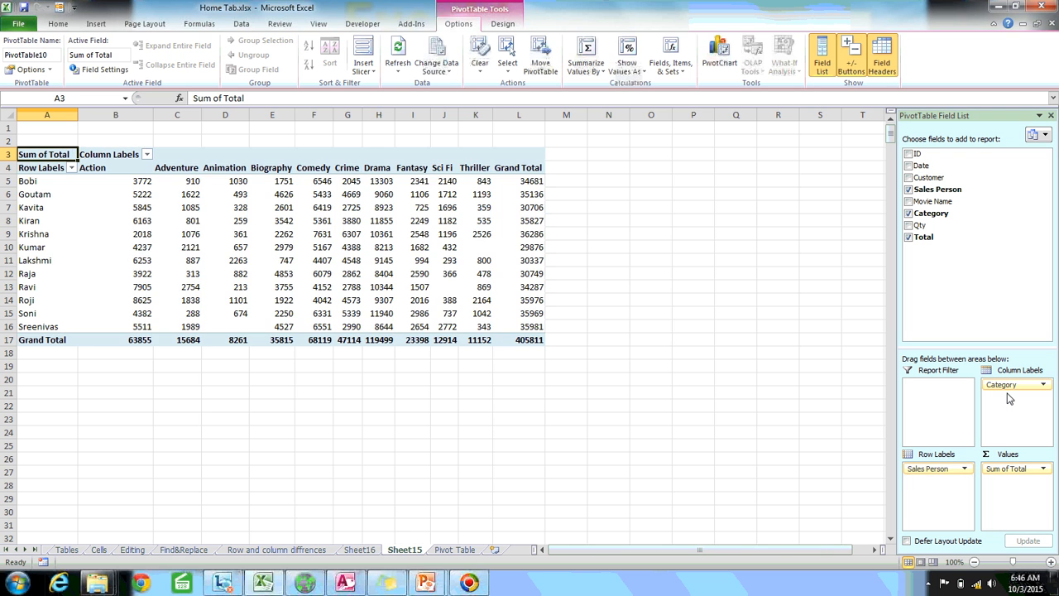
- Select all the salesperson rows to examine the sales people listed as row labels
{"action": "left_click", "coordinate": [30, 184]}
{"action": "left_click", "coordinate": [48, 208]}
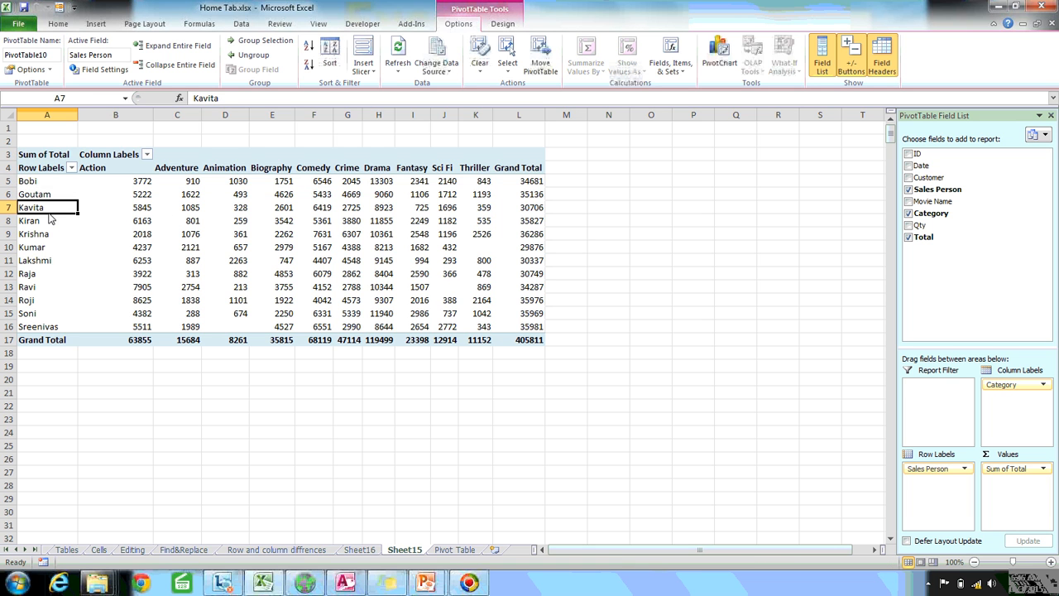
{"action": "left_click", "coordinate": [34, 184]}
{"action": "left_click", "coordinate": [36, 327], "text": "shift"}
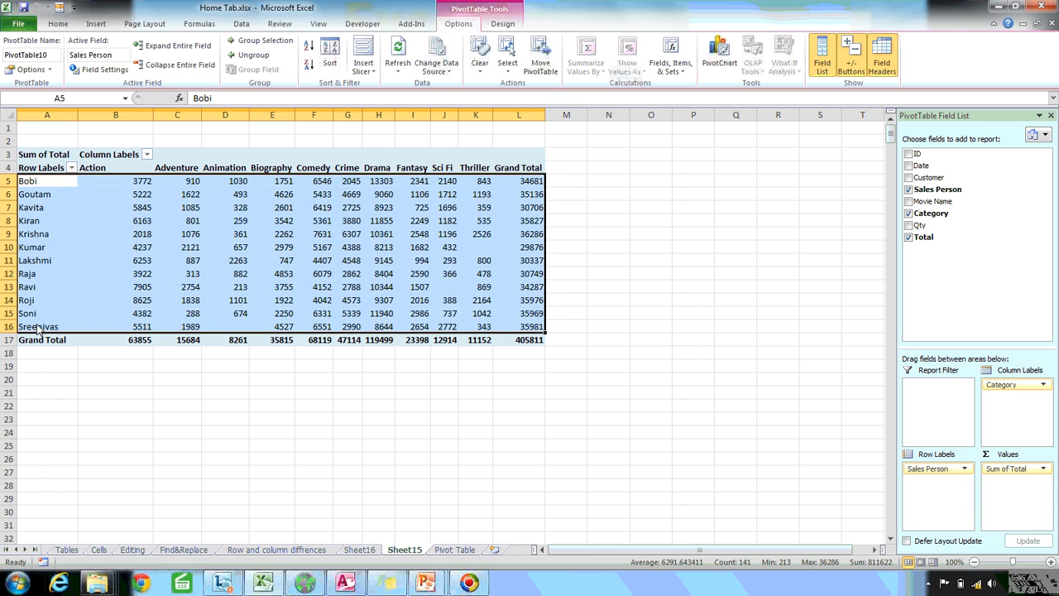
{"action": "left_click", "coordinate": [174, 222]}
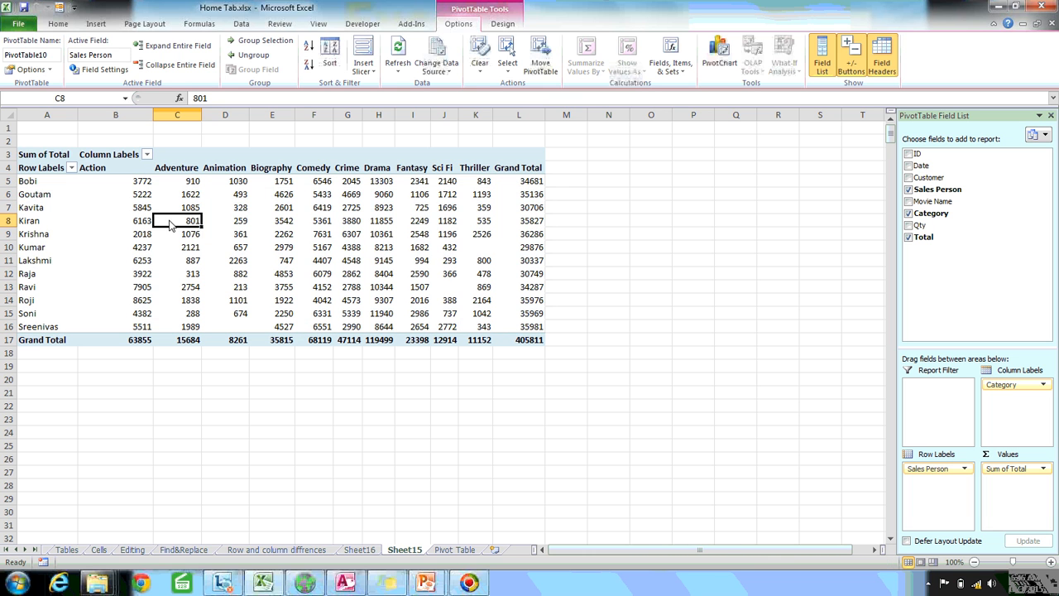
- Select the category column headings from Adventure through Thriller, extending and shrinking the selection across them
{"action": "left_click", "coordinate": [195, 172]}
{"action": "key", "text": "shift+Right"}
{"action": "key", "text": "shift+Right"}
{"action": "key", "text": "shift+Right"}
{"action": "key", "text": "shift+Right"}
{"action": "key", "text": "shift+Right"}
{"action": "key", "text": "shift+Right"}
{"action": "key", "text": "shift+Right"}
{"action": "key", "text": "shift+Right"}
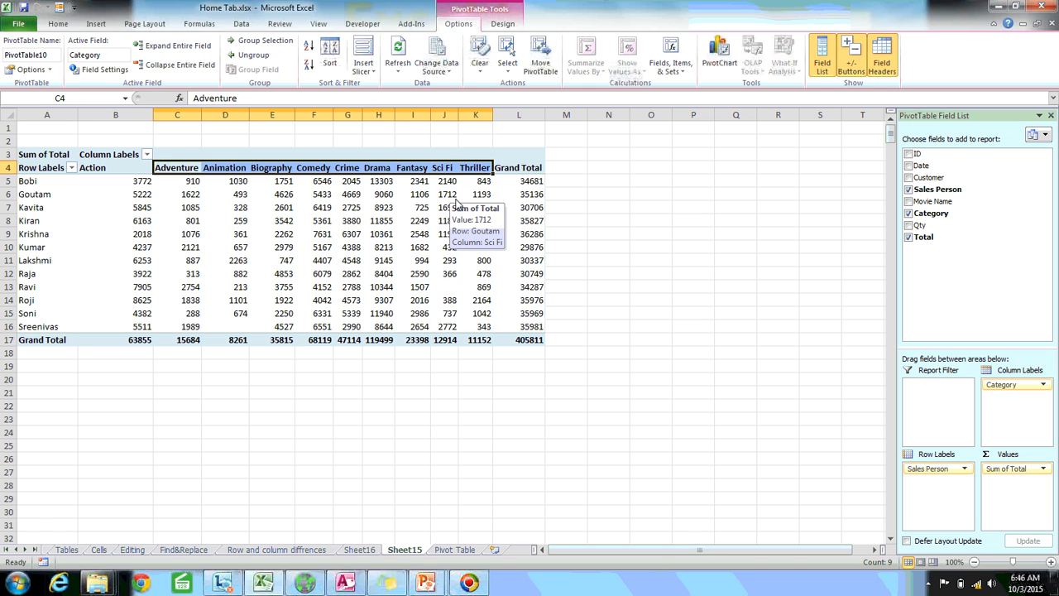
{"action": "key", "text": "shift+Left"}
{"action": "key", "text": "shift+Left"}
{"action": "key", "text": "shift+Left"}
{"action": "key", "text": "shift+Left"}
{"action": "key", "text": "shift+Left"}
{"action": "key", "text": "shift+Left"}
{"action": "key", "text": "shift+Left"}
{"action": "key", "text": "shift+Left"}
{"action": "key", "text": "shift+Left"}
{"action": "key", "text": "shift+Right"}
{"action": "key", "text": "shift+Right"}
{"action": "key", "text": "shift+Right"}
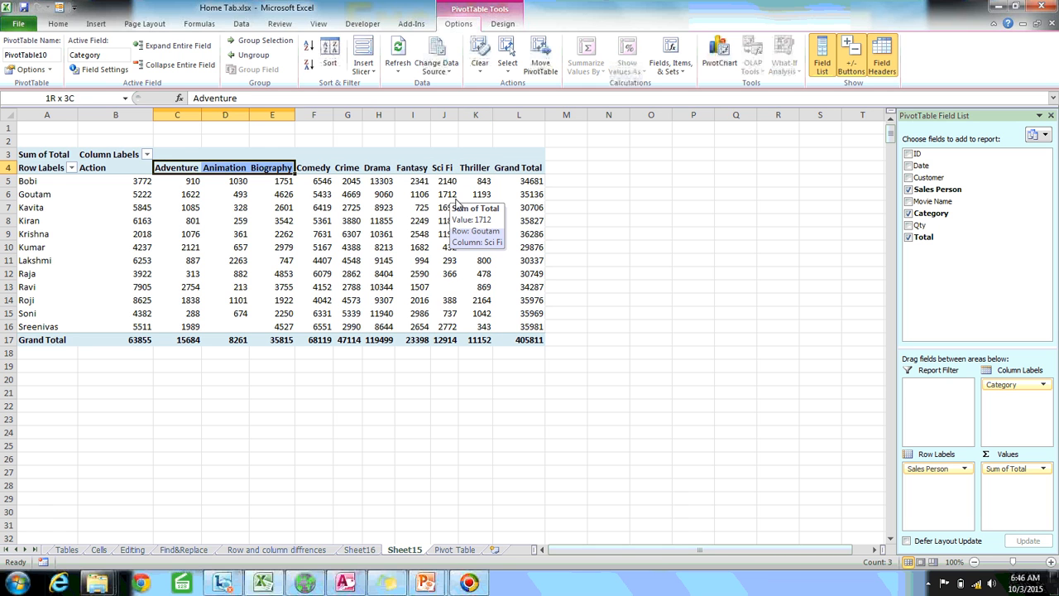
{"action": "key", "text": "shift+Right"}
{"action": "key", "text": "shift+Right"}
{"action": "key", "text": "shift+Right"}
{"action": "key", "text": "shift+Right"}
{"action": "key", "text": "shift+Right"}
{"action": "key", "text": "shift+Right"}
{"action": "key", "text": "shift+Left"}
{"action": "key", "text": "shift+Left"}
{"action": "key", "text": "shift+Left"}
{"action": "key", "text": "shift+Left"}
{"action": "key", "text": "shift+Left"}
{"action": "key", "text": "shift+Left"}
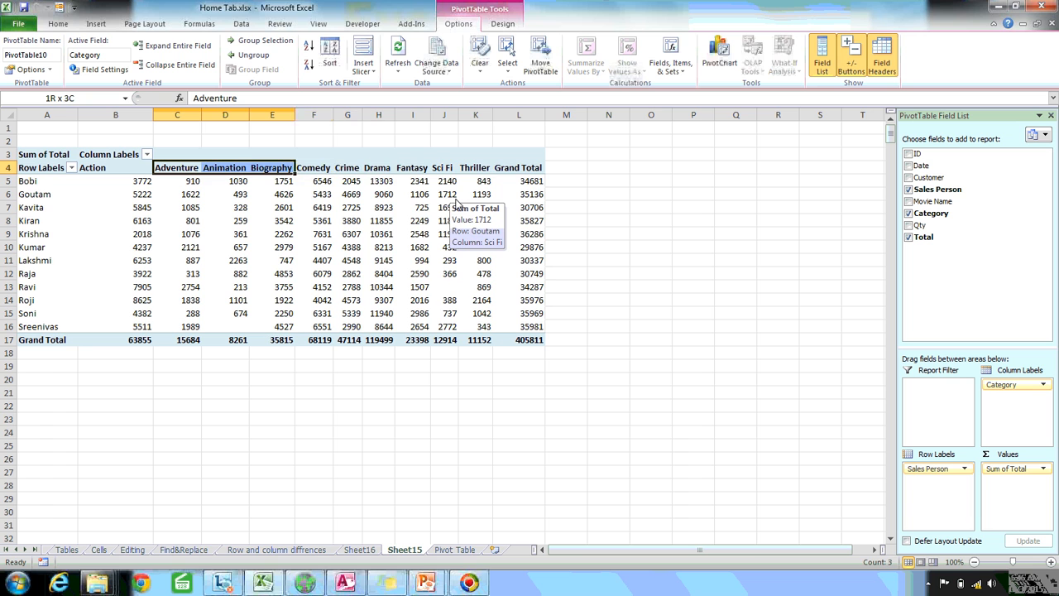
{"action": "key", "text": "shift+Left"}
{"action": "key", "text": "shift+Left"}
{"action": "key", "text": "shift+Right"}
{"action": "key", "text": "shift+Right"}
{"action": "key", "text": "shift+Right"}
{"action": "key", "text": "shift+Right"}
{"action": "key", "text": "shift+Right"}
{"action": "key", "text": "shift+Right"}
{"action": "key", "text": "shift+Right"}
{"action": "key", "text": "shift+Right"}
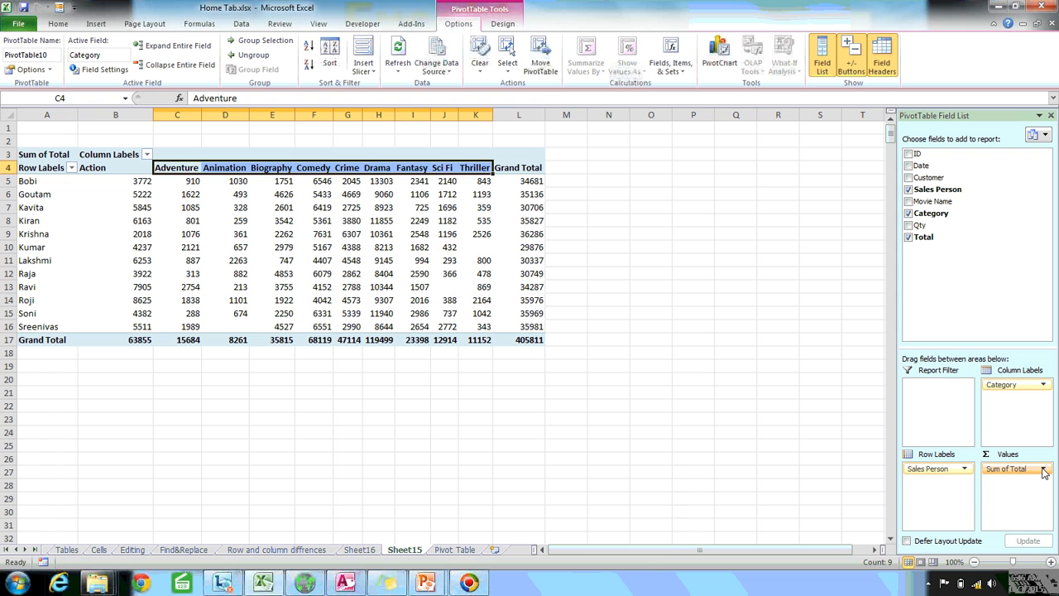
- Change the value field settings of the Total field to summarize by Count
{"action": "left_click", "coordinate": [199, 212]}
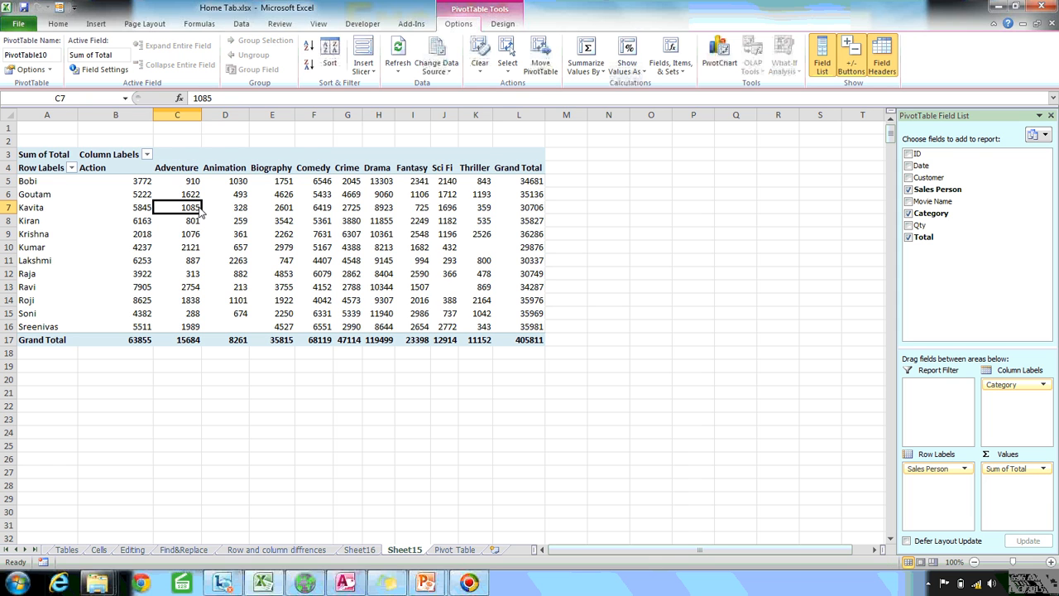
{"action": "left_click", "coordinate": [1045, 469]}
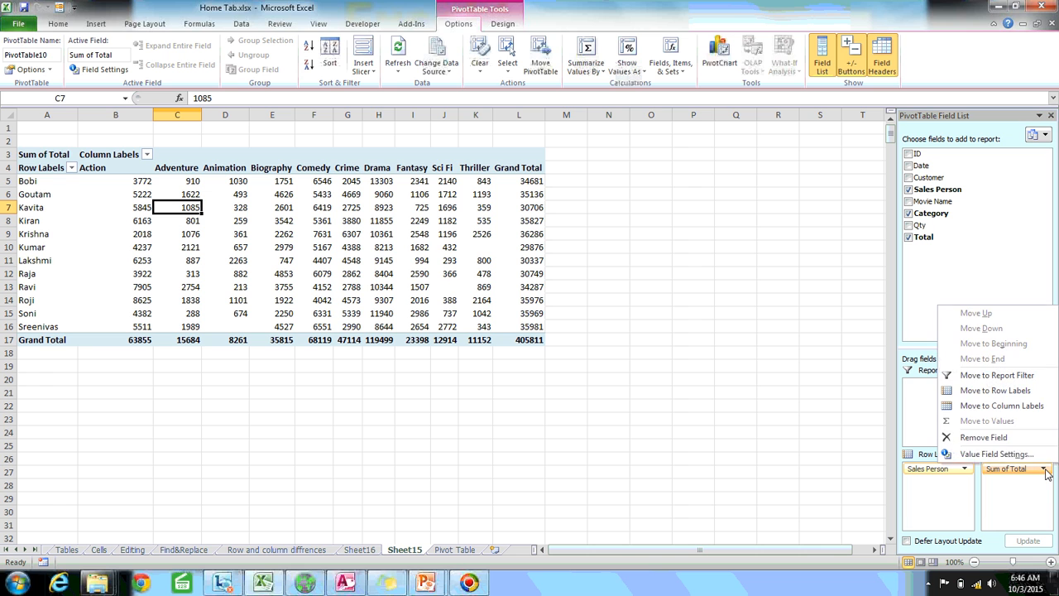
{"action": "left_click", "coordinate": [993, 454]}
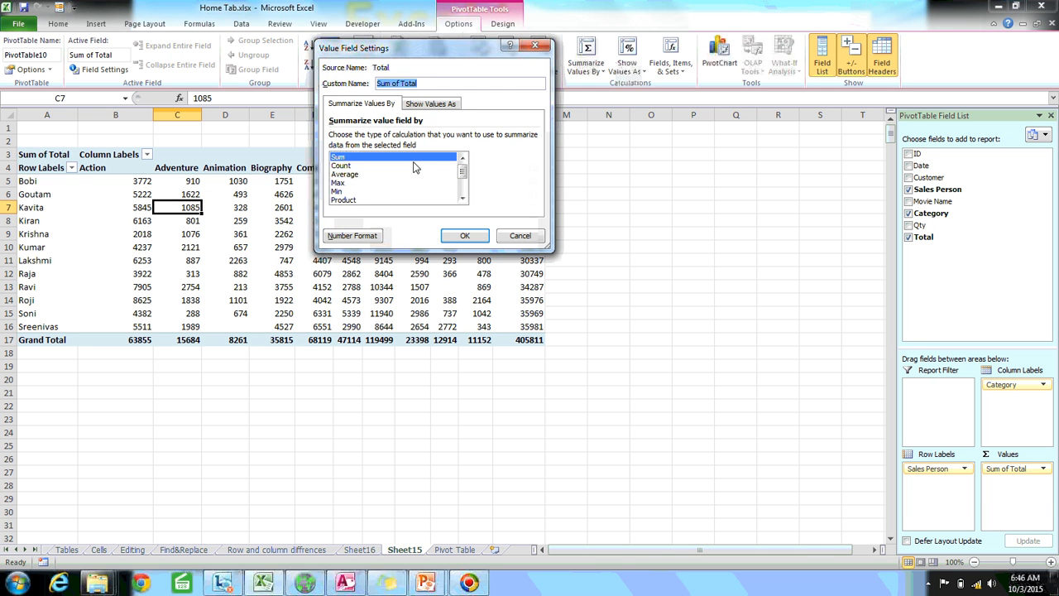
{"action": "mouse_move", "coordinate": [464, 176]}
{"action": "left_mouse_down"}
{"action": "mouse_move", "coordinate": [463, 194]}
{"action": "mouse_move", "coordinate": [463, 172]}
{"action": "left_mouse_up"}
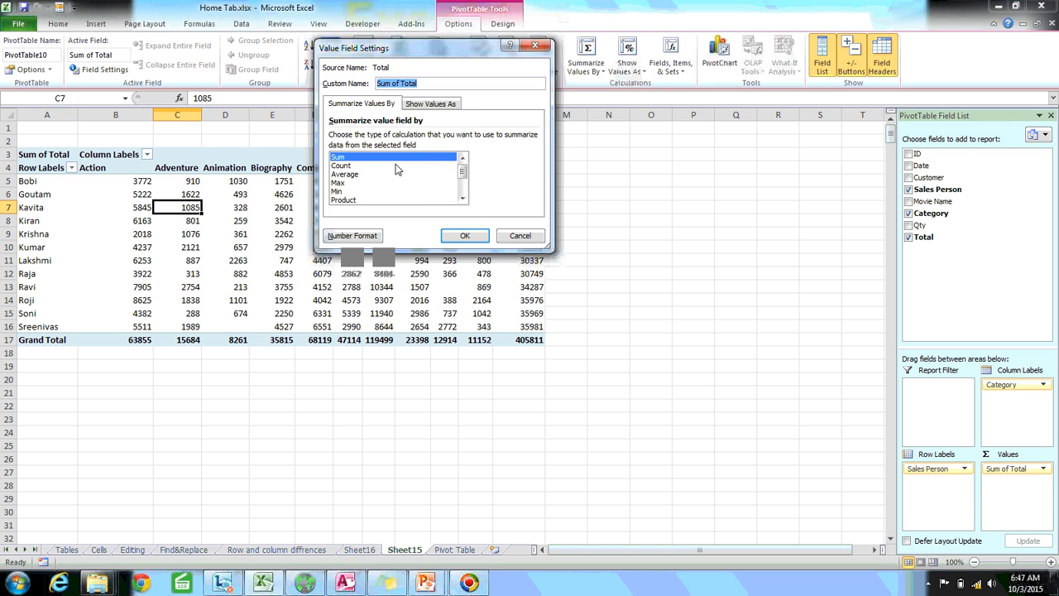
{"action": "left_click", "coordinate": [348, 165]}
{"action": "left_click", "coordinate": [463, 236]}
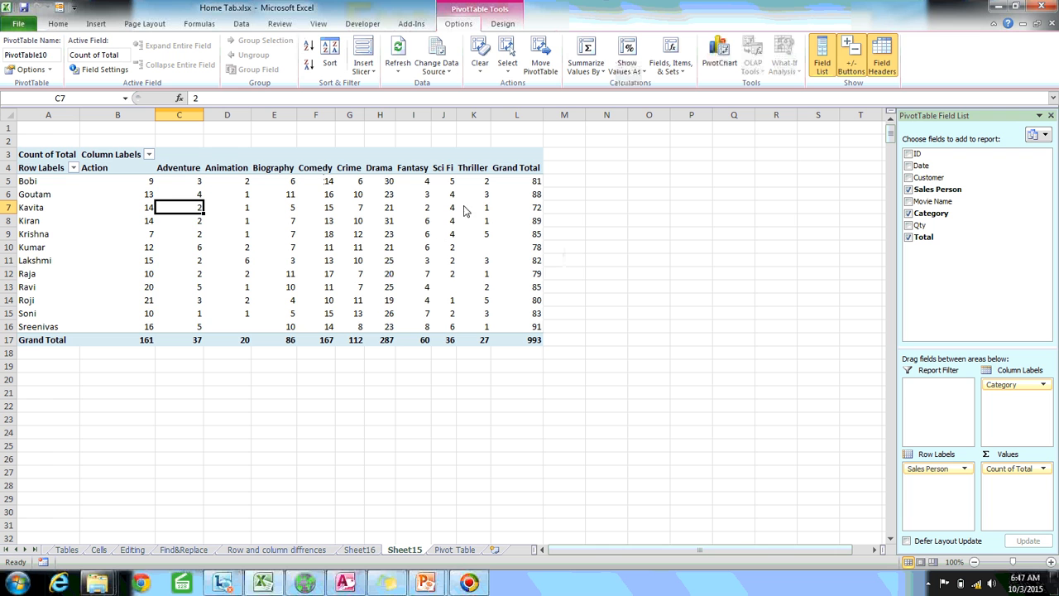
- Set the Total value field back to being summarized by Sum
{"action": "left_click", "coordinate": [1045, 469]}
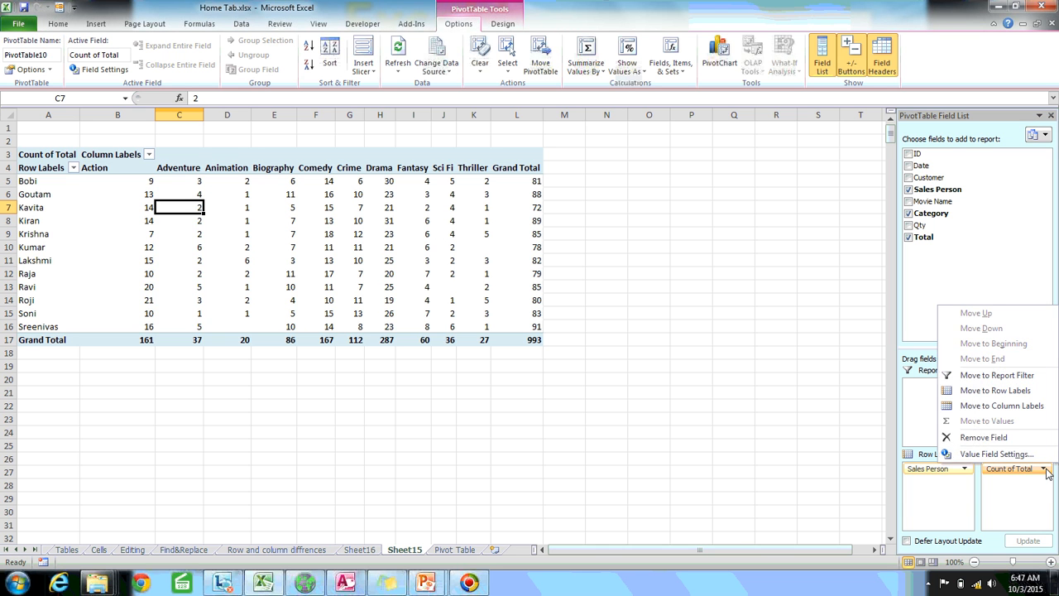
{"action": "left_click", "coordinate": [997, 453]}
{"action": "left_click", "coordinate": [356, 157]}
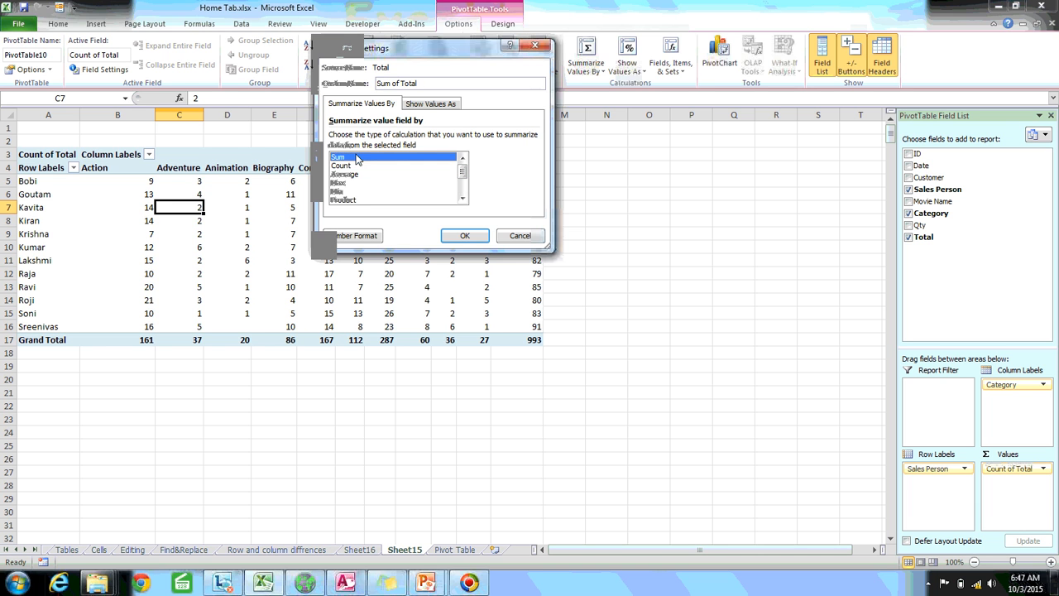
{"action": "left_click", "coordinate": [460, 236]}
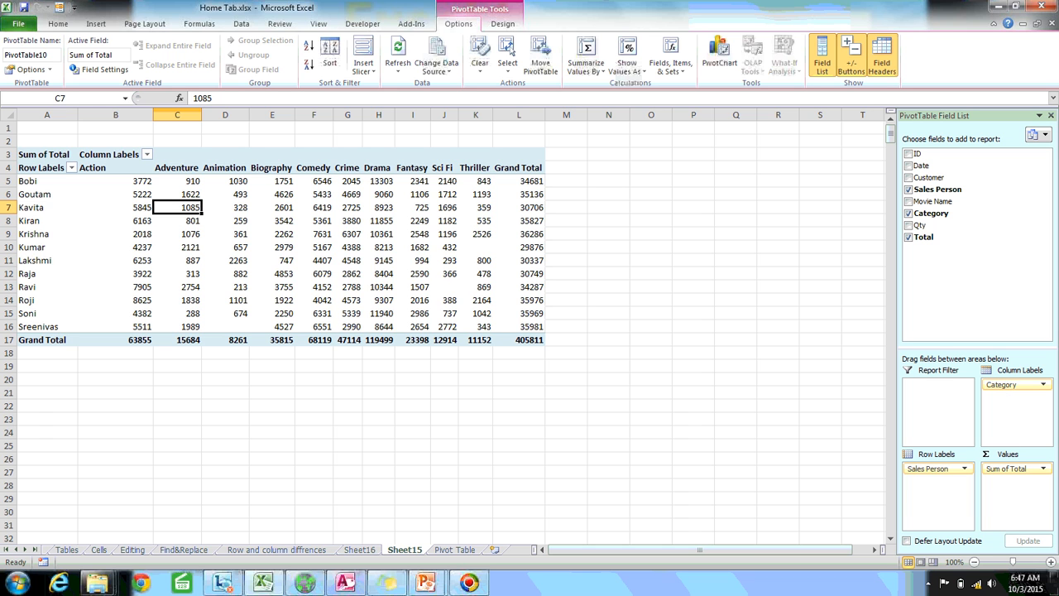
- Check the sticky note for the filter and sort topic and return to the PivotTable
{"action": "left_click", "coordinate": [387, 583]}
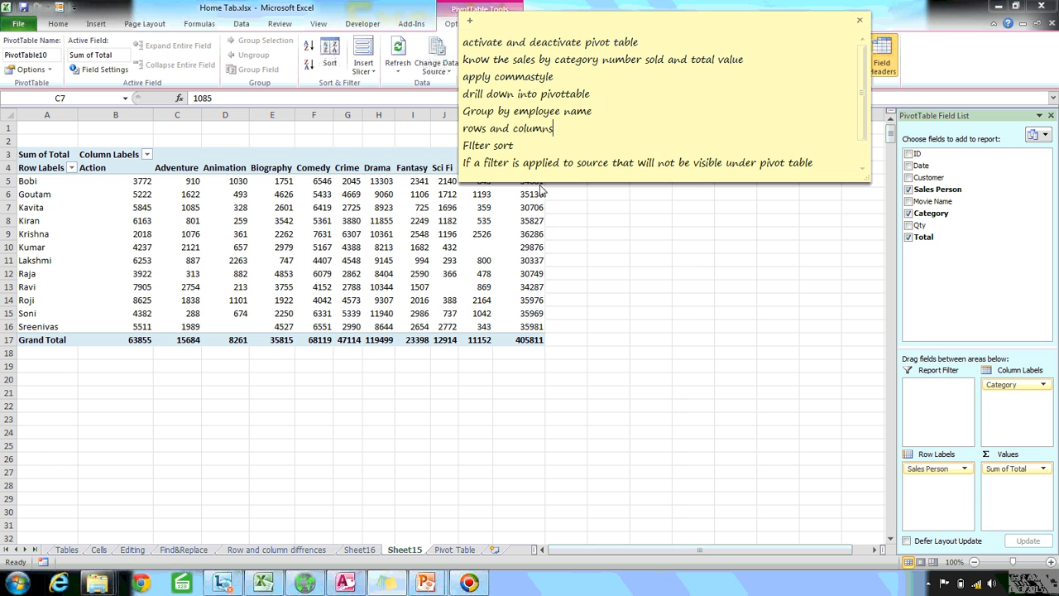
{"action": "left_click_drag", "start_coordinate": [513, 147], "coordinate": [462, 151]}
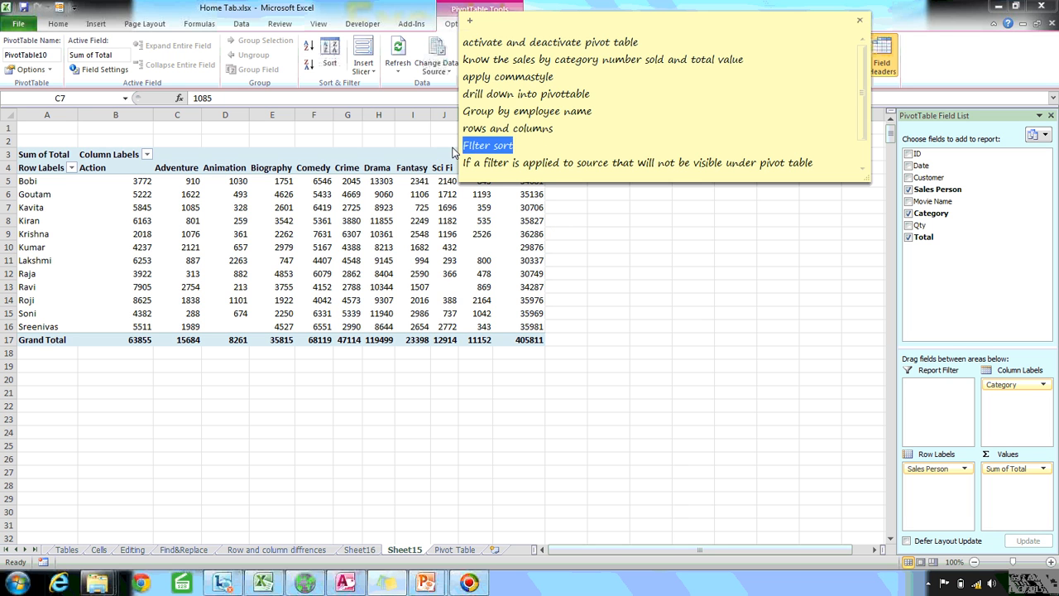
{"action": "key", "text": "alt+Tab"}
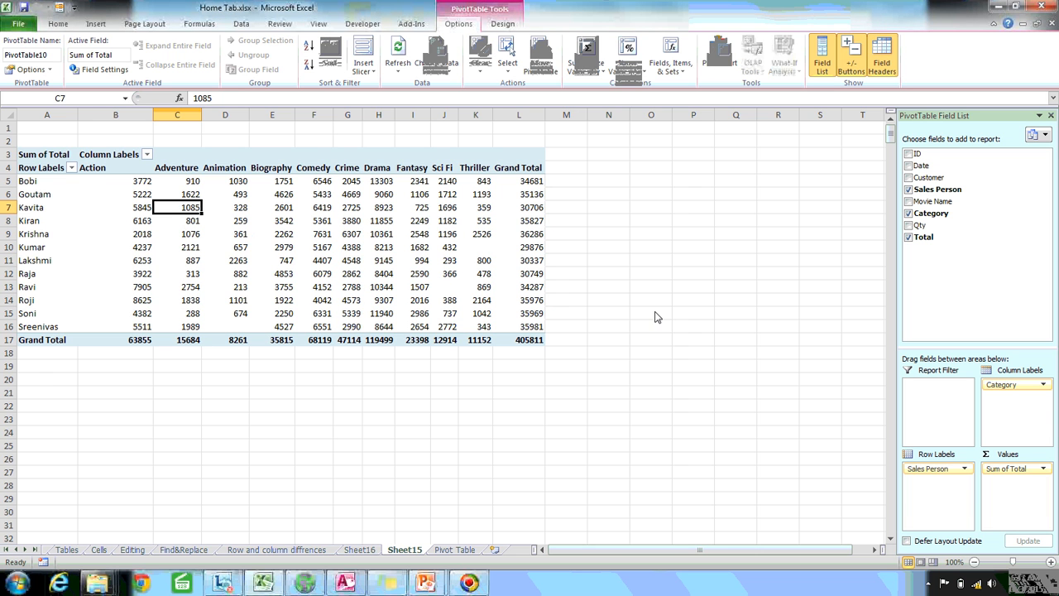
- Filter the row labels to only the first and fourth salespeople in the list and examine their rows
{"action": "left_click", "coordinate": [72, 168]}
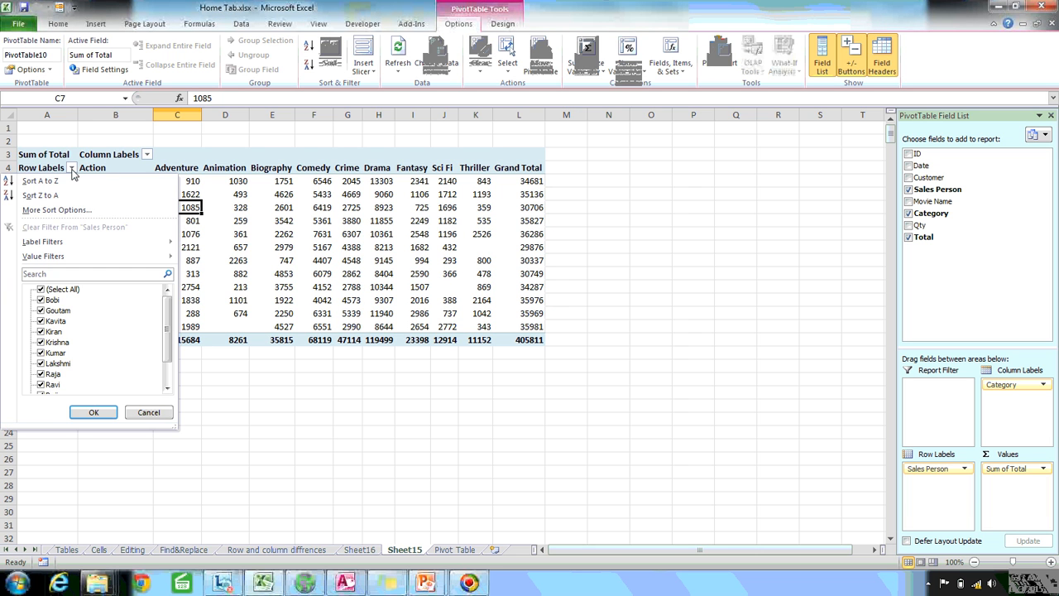
{"action": "left_click", "coordinate": [40, 290]}
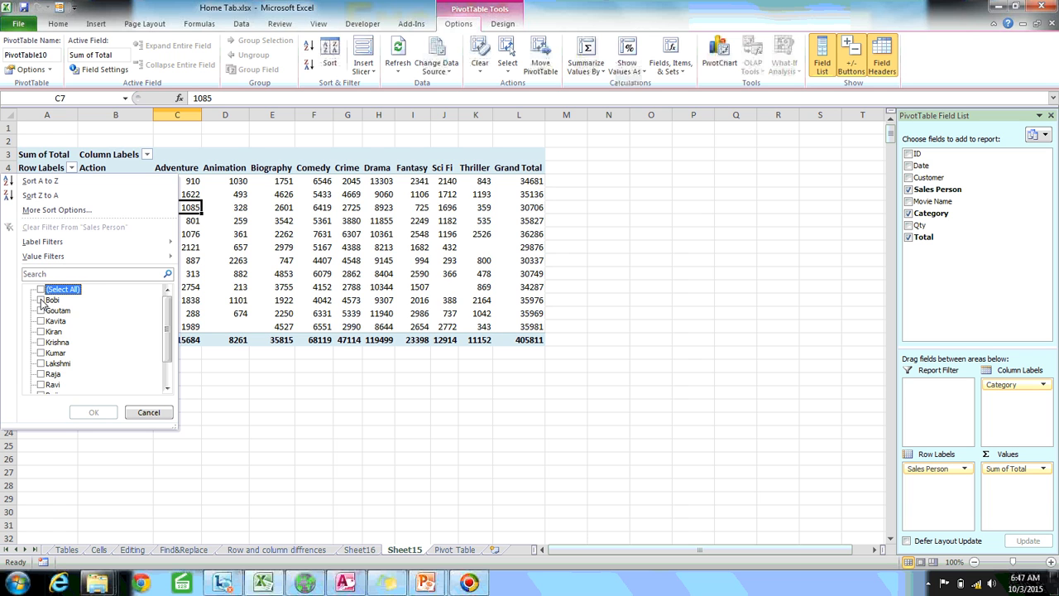
{"action": "left_click", "coordinate": [40, 299]}
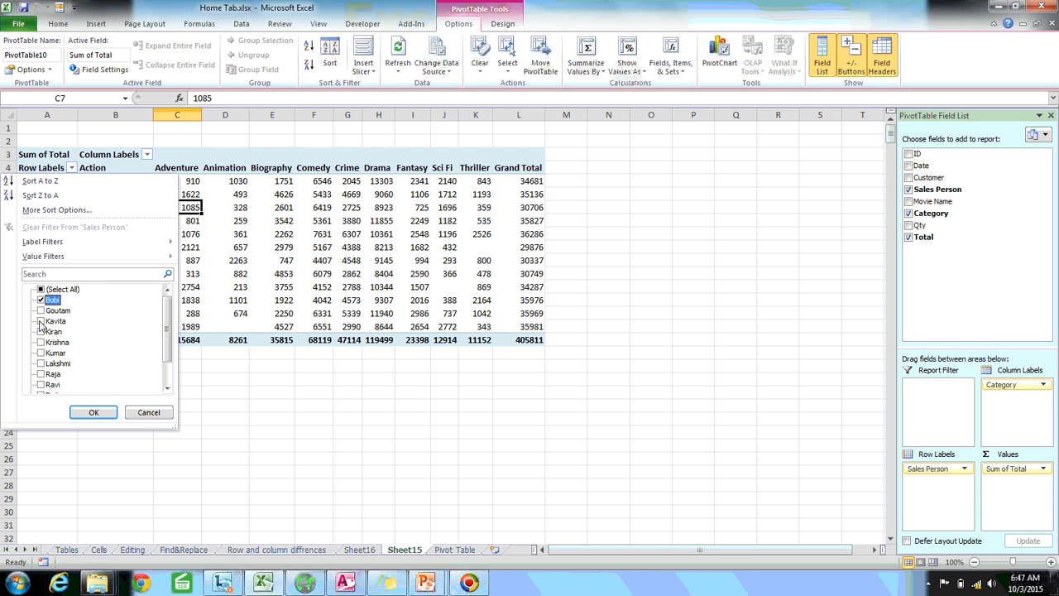
{"action": "left_click", "coordinate": [41, 332]}
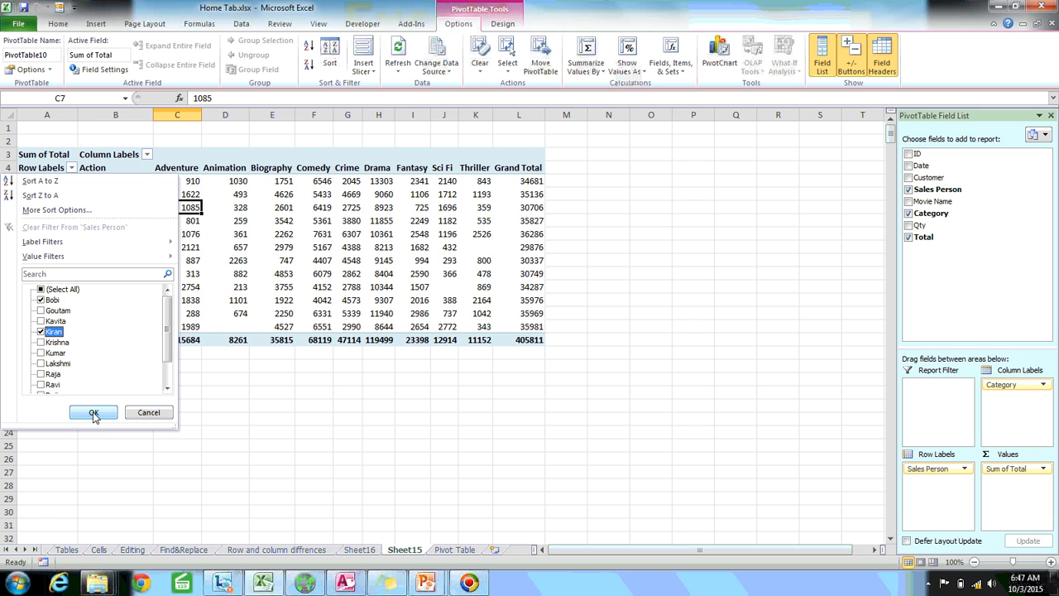
{"action": "left_click", "coordinate": [93, 412]}
{"action": "left_click", "coordinate": [33, 183]}
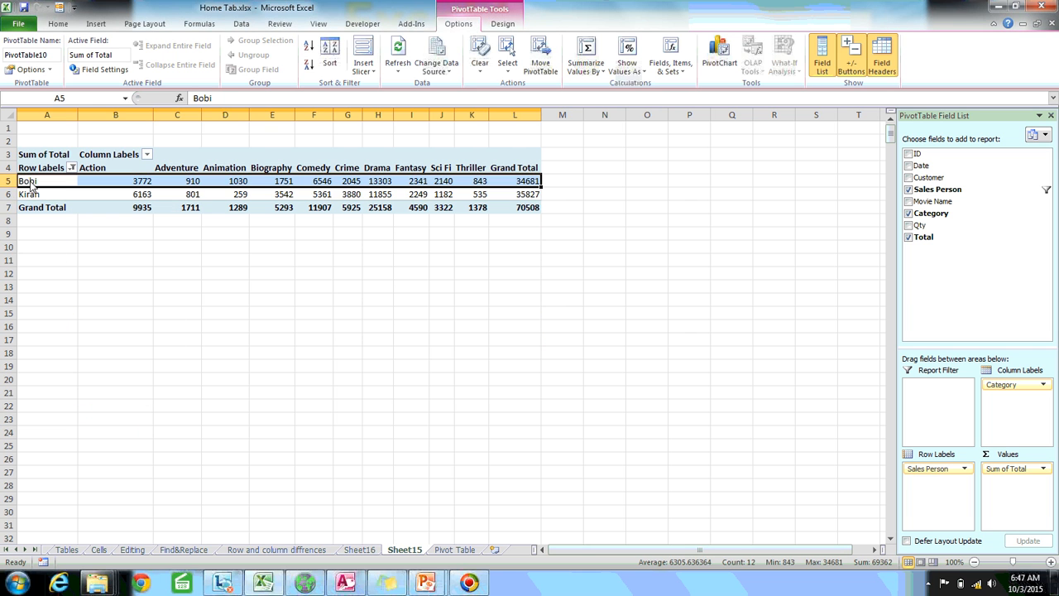
{"action": "left_click", "coordinate": [323, 198]}
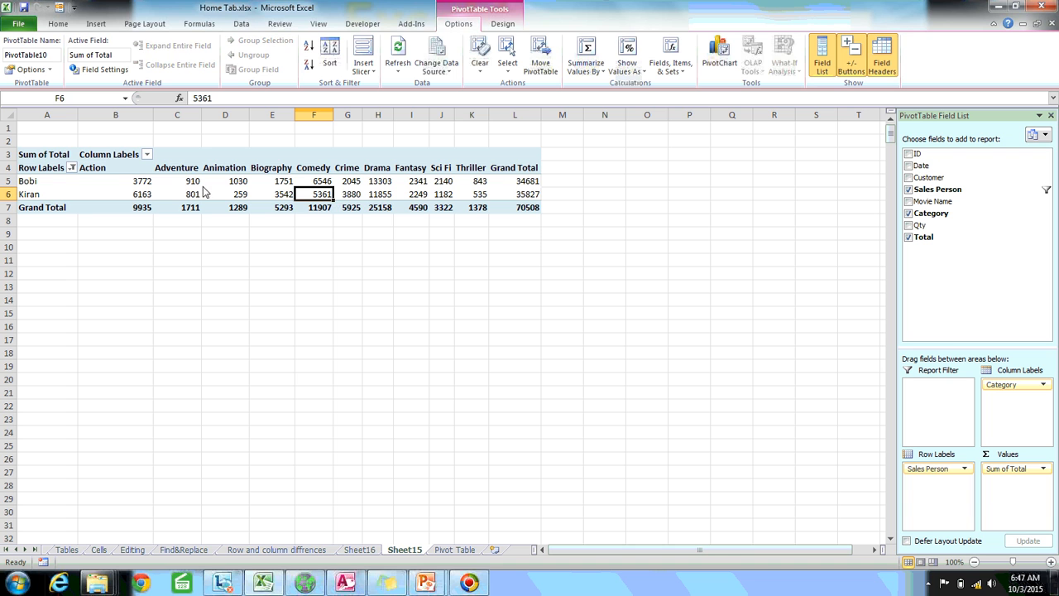
- Remove the salesperson filter by selecting all the salespeople again
{"action": "left_click", "coordinate": [72, 168]}
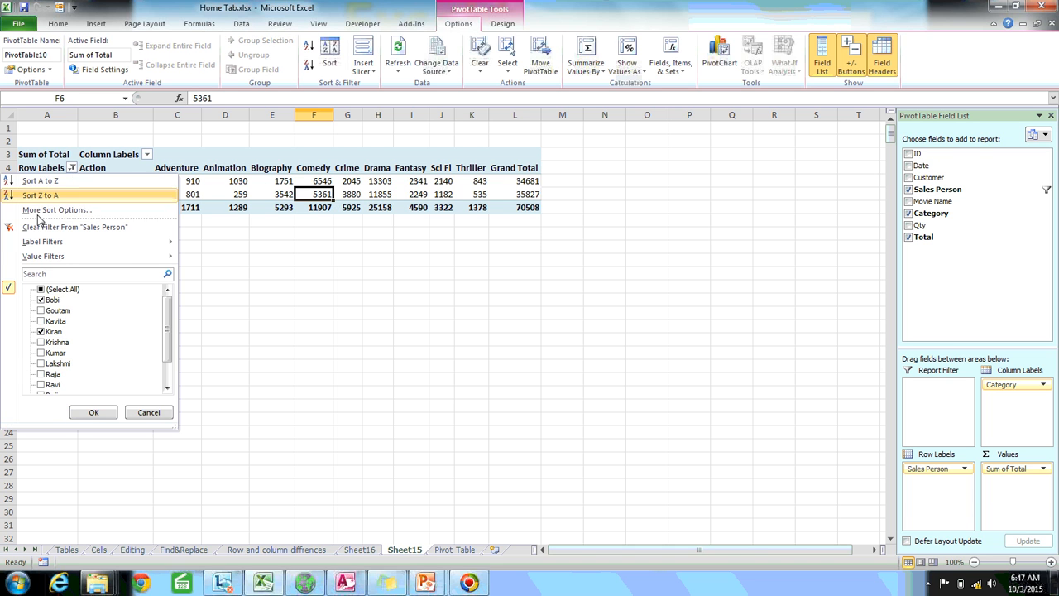
{"action": "left_click", "coordinate": [41, 290]}
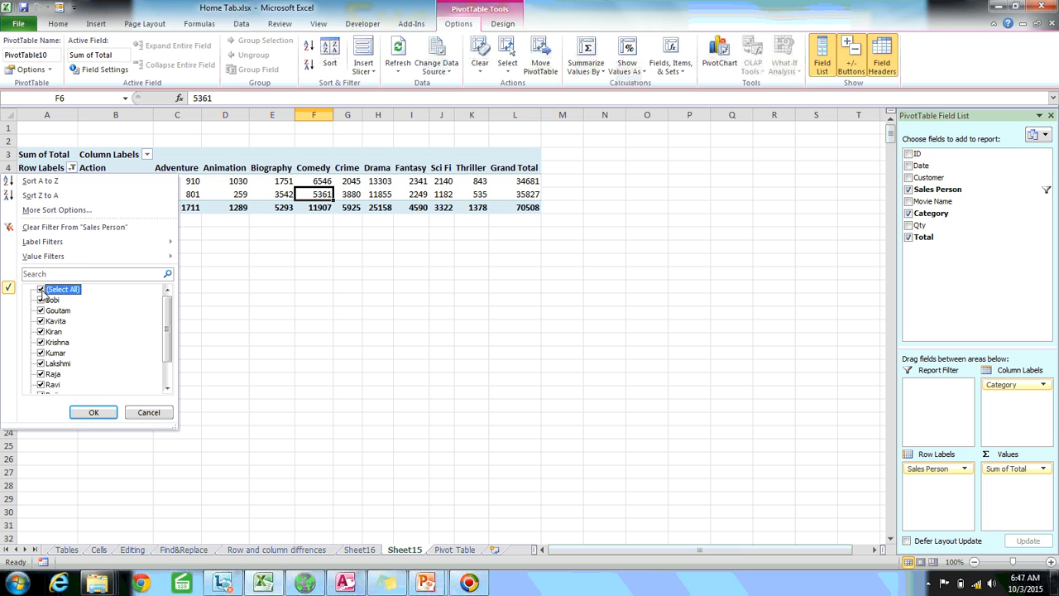
{"action": "left_click", "coordinate": [92, 412]}
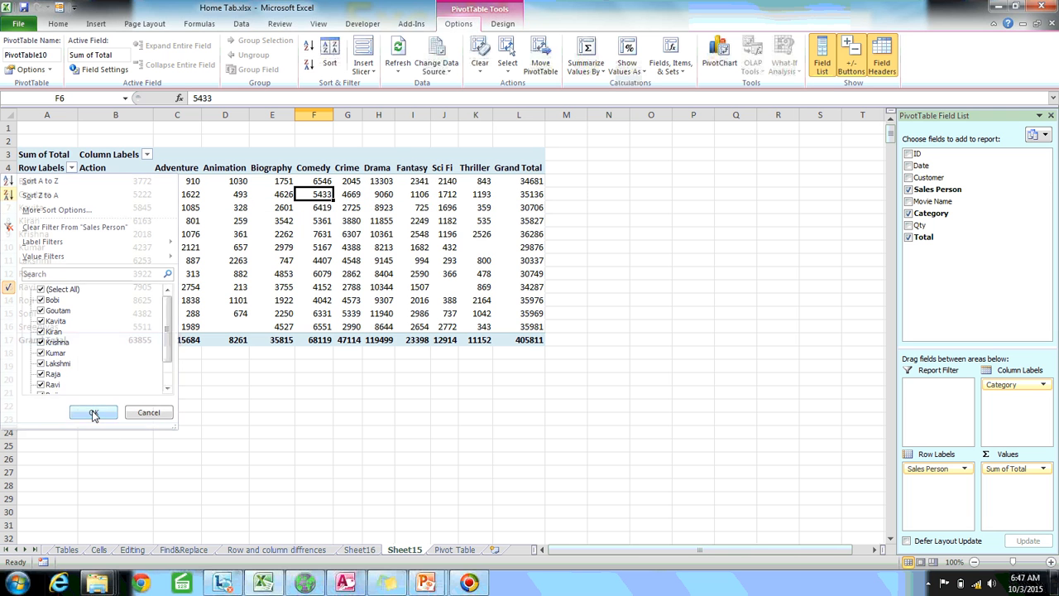
- Sort the salesperson row labels A to Z, and re-sort them Z to A
{"action": "left_click", "coordinate": [72, 168]}
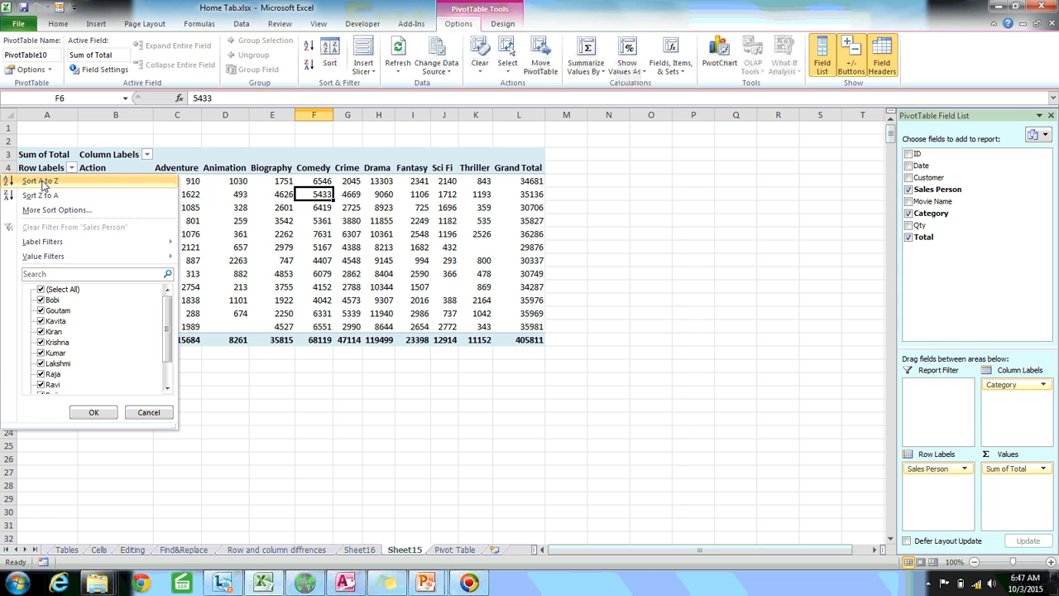
{"action": "left_click", "coordinate": [46, 181]}
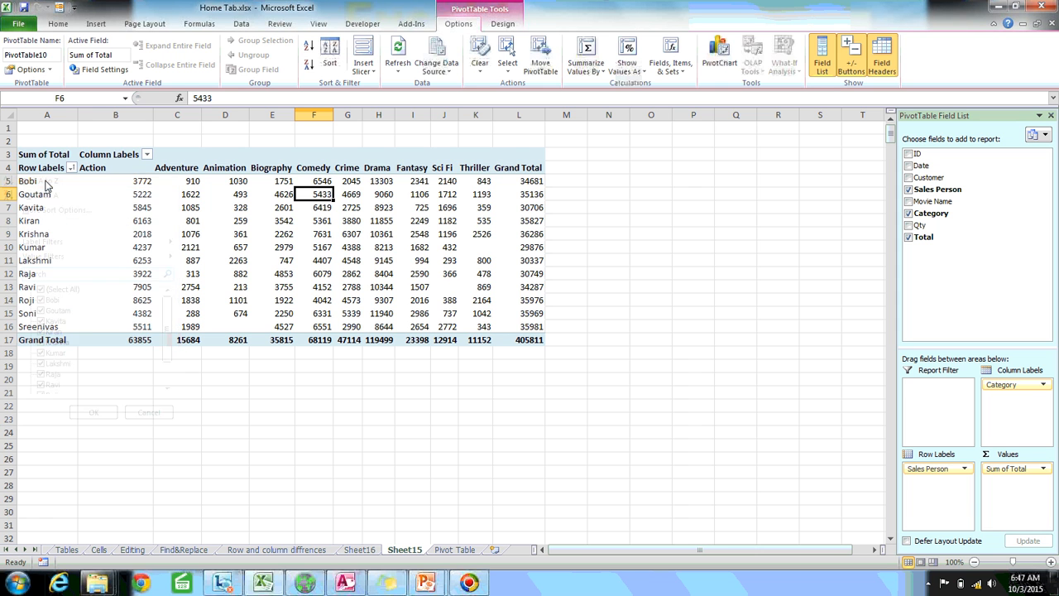
{"action": "left_click", "coordinate": [72, 168]}
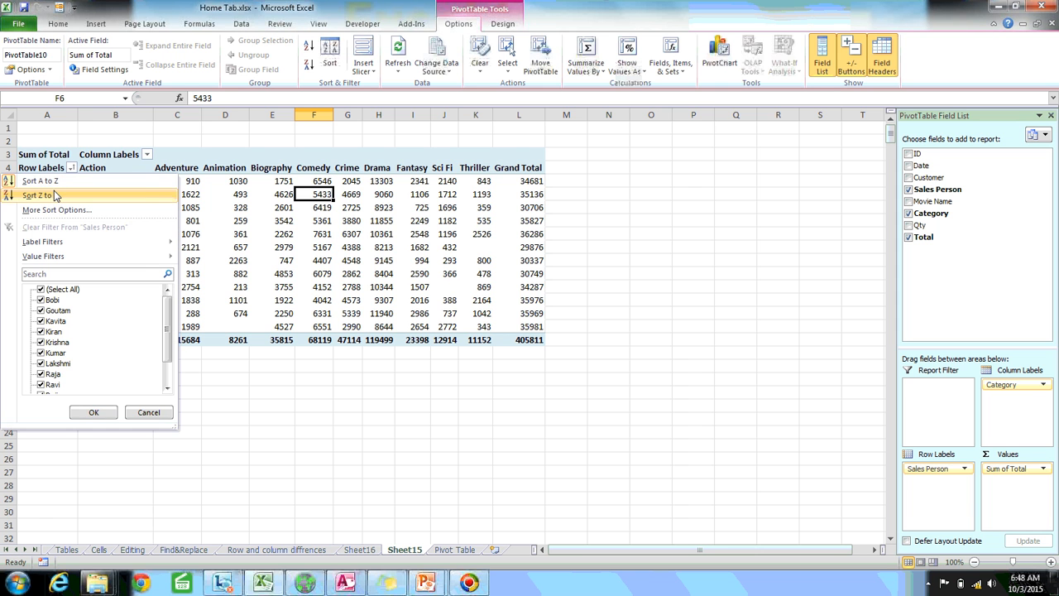
{"action": "left_click", "coordinate": [55, 195]}
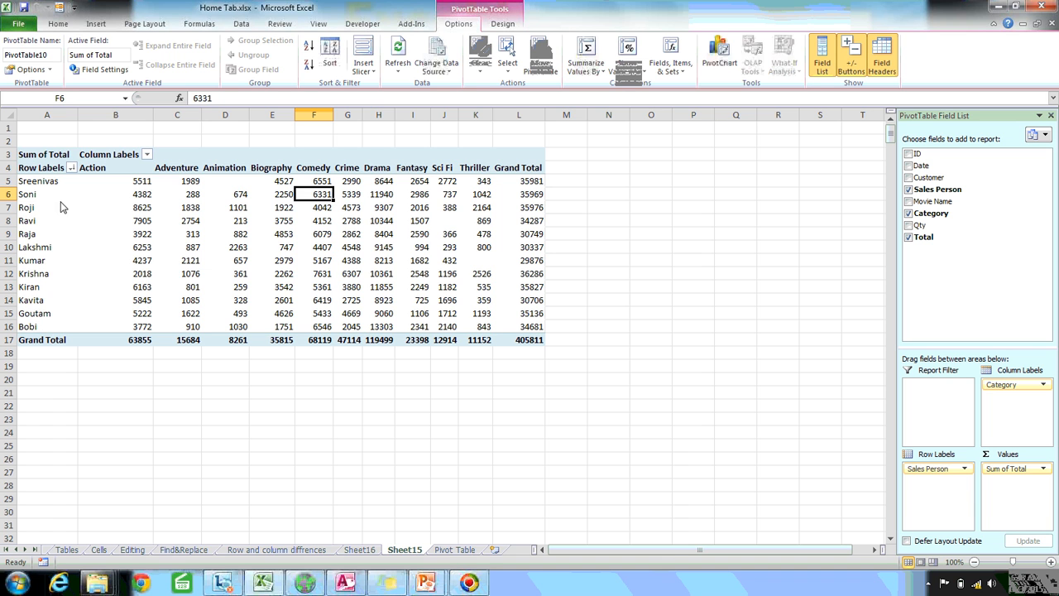